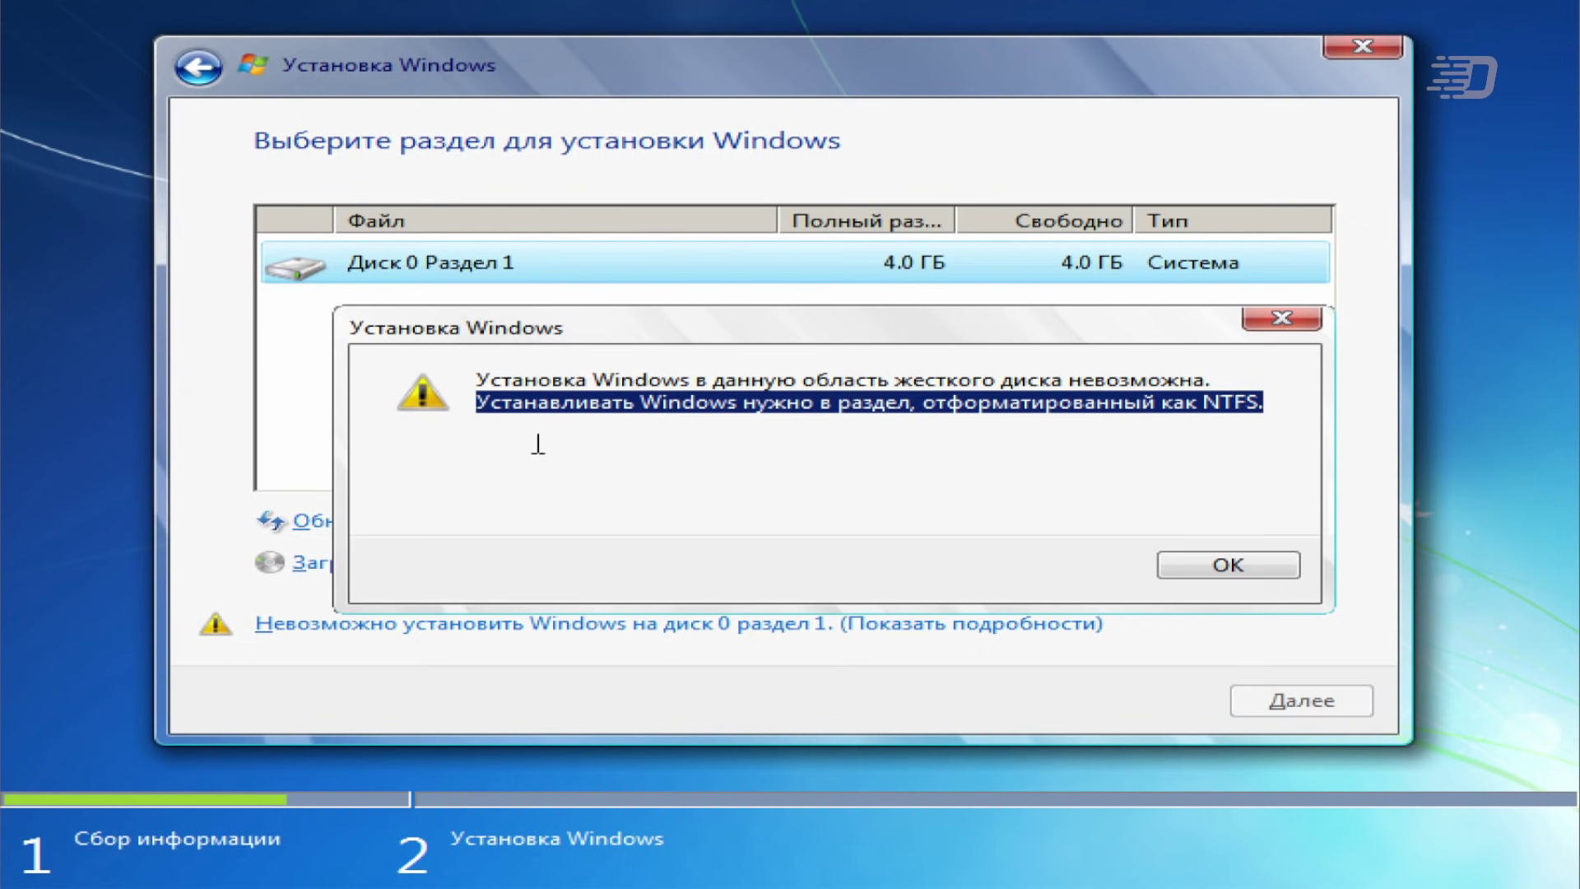
# Step: Read the warning about the required file system for installing Windows on Disk 0 Partition 1, and dismiss it
pyautogui.click(1084, 453)
pyautogui.moveTo(1202, 403); pyautogui.dragTo(1260, 407)
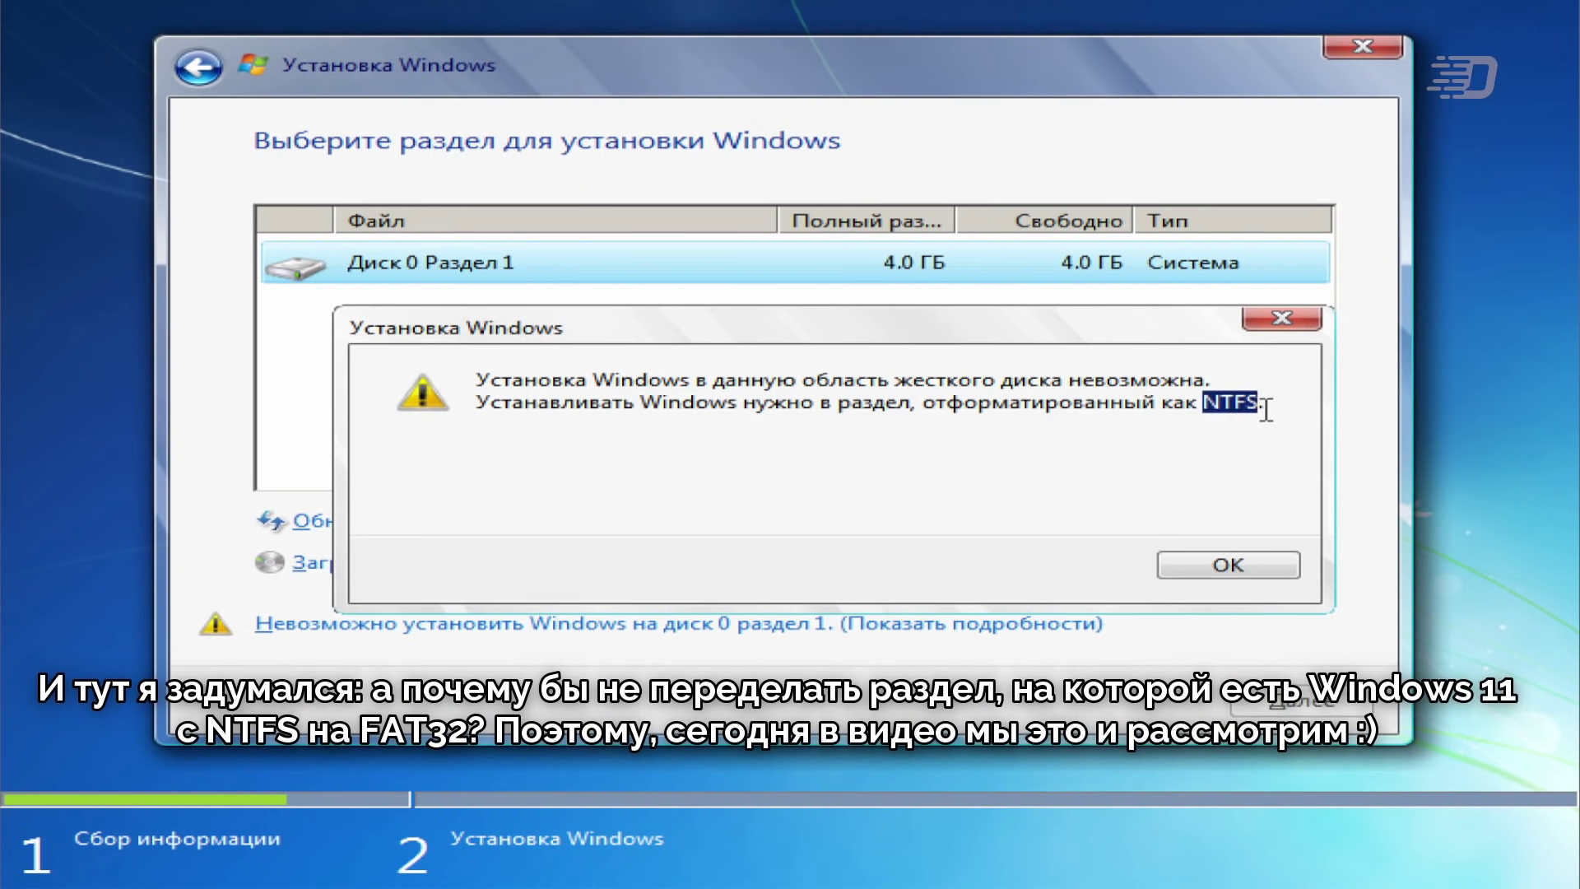
pyautogui.click(1247, 450)
pyautogui.click(1268, 576)
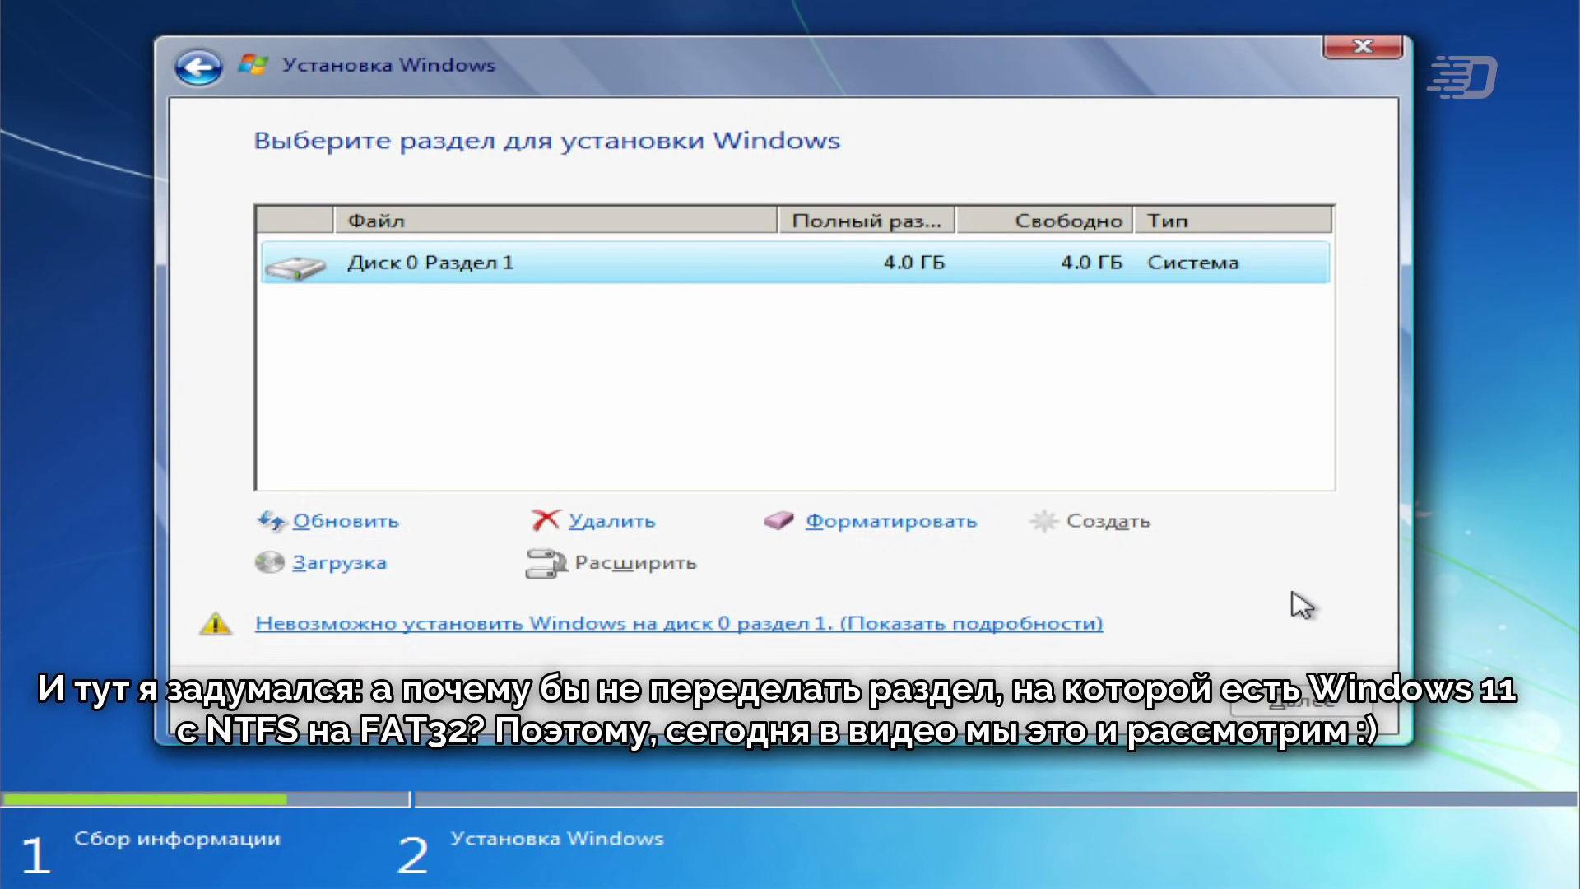
pyautogui.click(1072, 640)
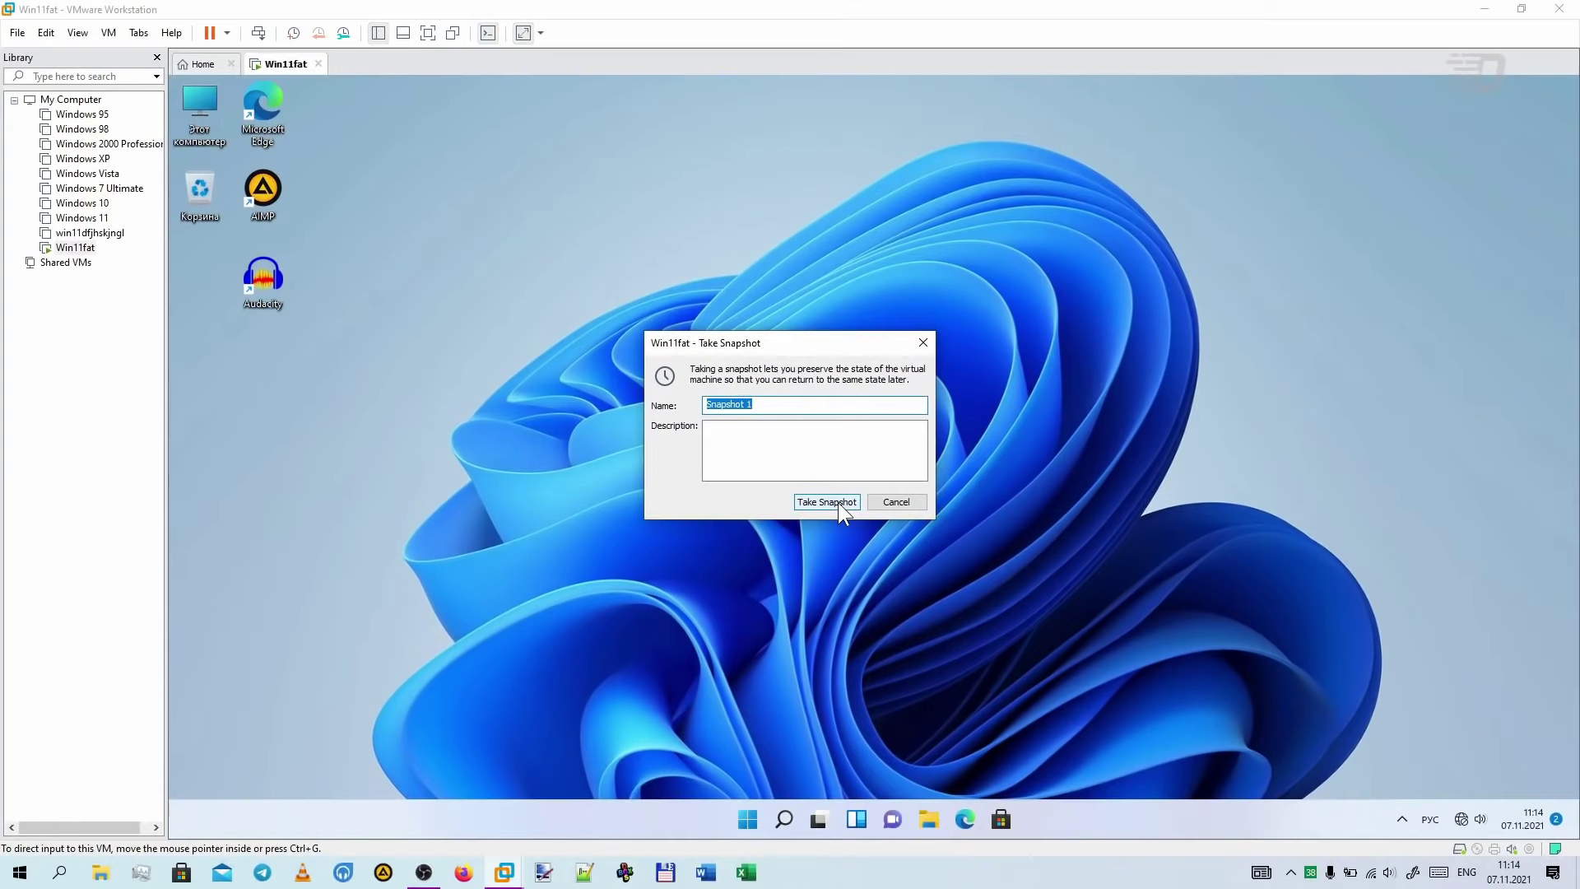
# Step: Take a snapshot of the Win11fat virtual machine in VMware Workstation, named Snapshot 1
pyautogui.click(837, 502)
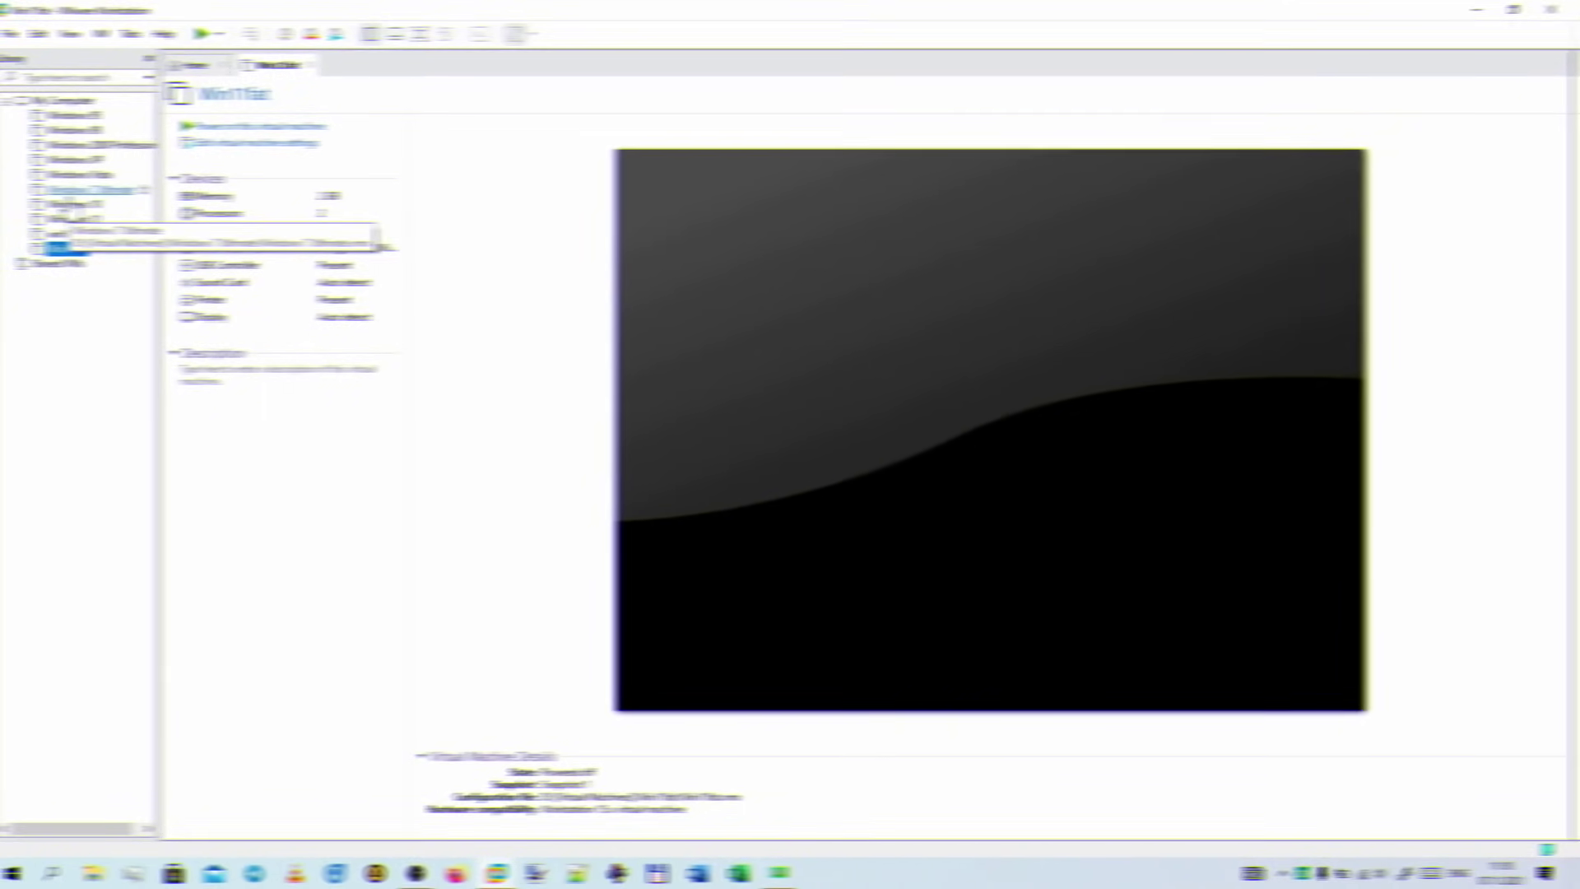
# Step: Open the hardware settings of the Windows 10 virtual machine and remove its SCSI hard disk
pyautogui.click(82, 202)
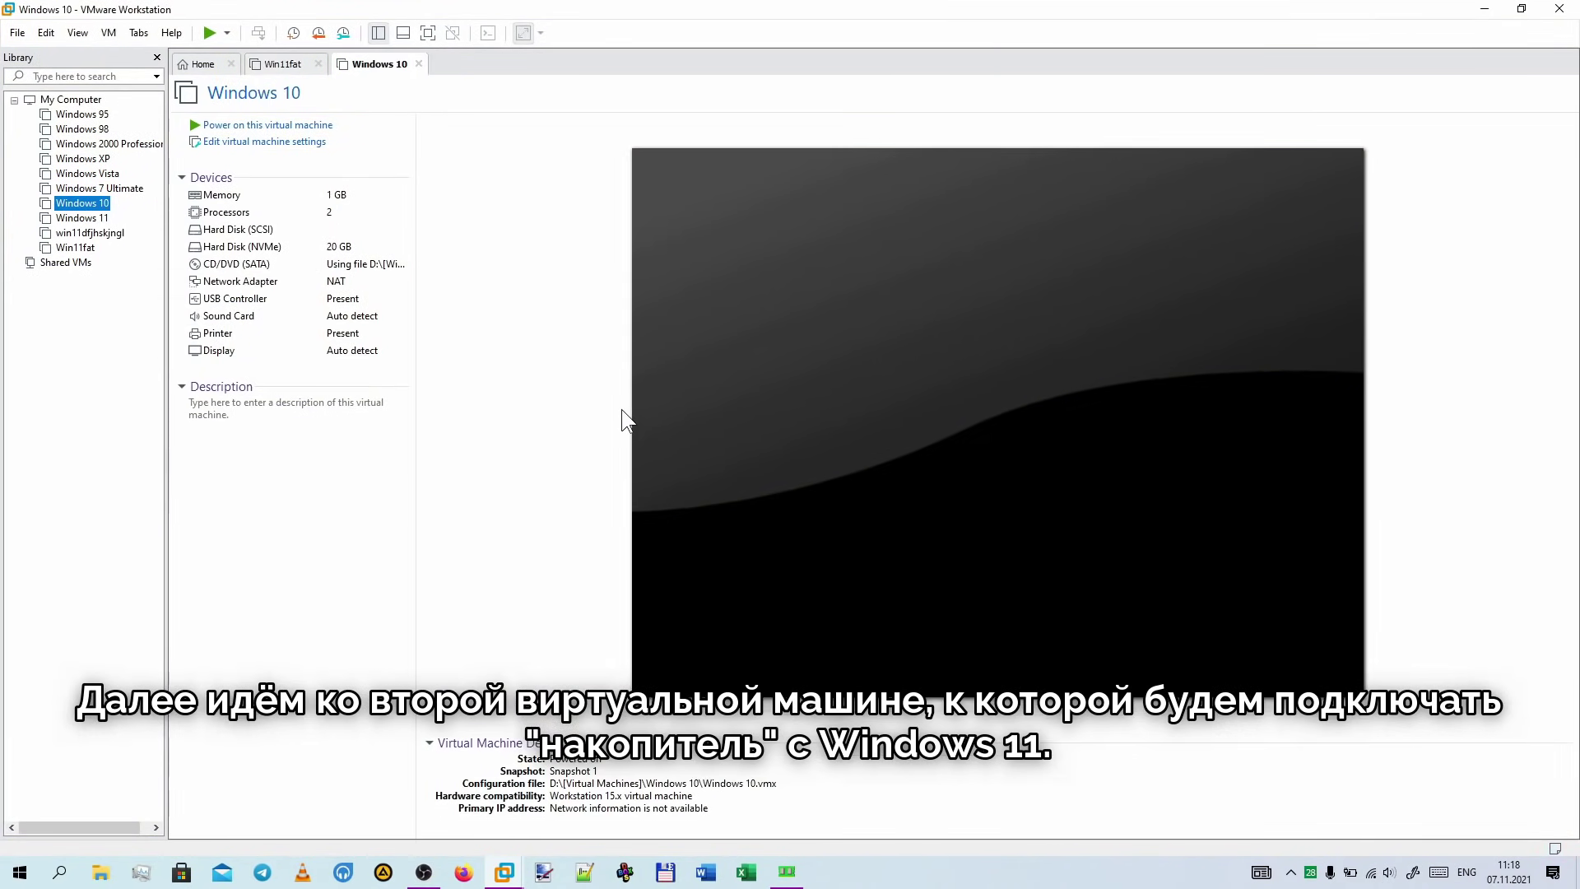
pyautogui.doubleClick(258, 232)
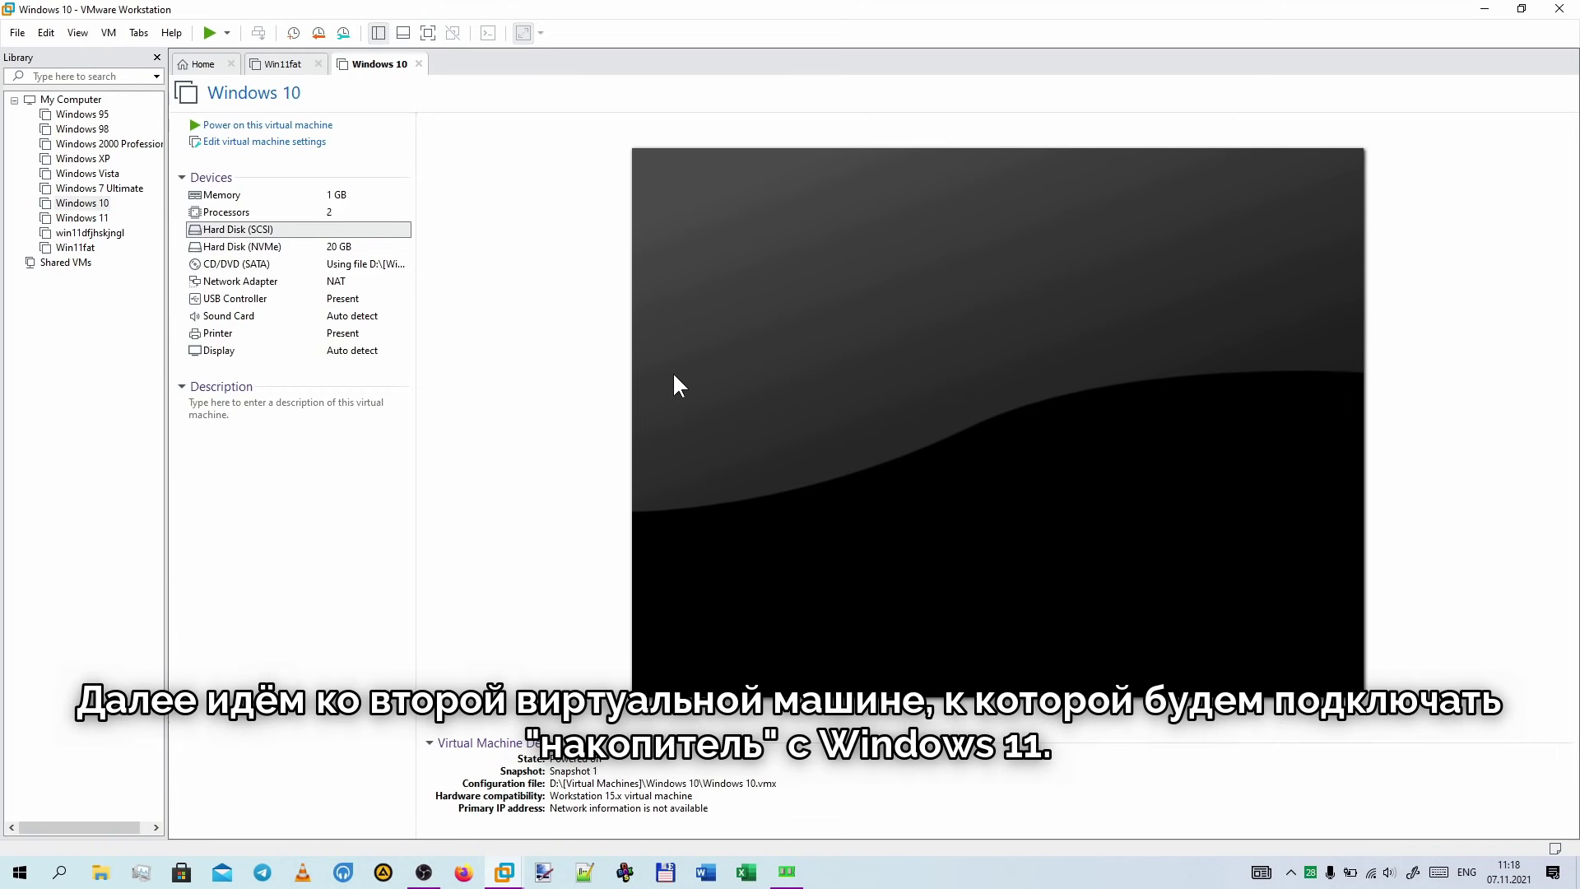
pyautogui.click(879, 456)
pyautogui.click(729, 658)
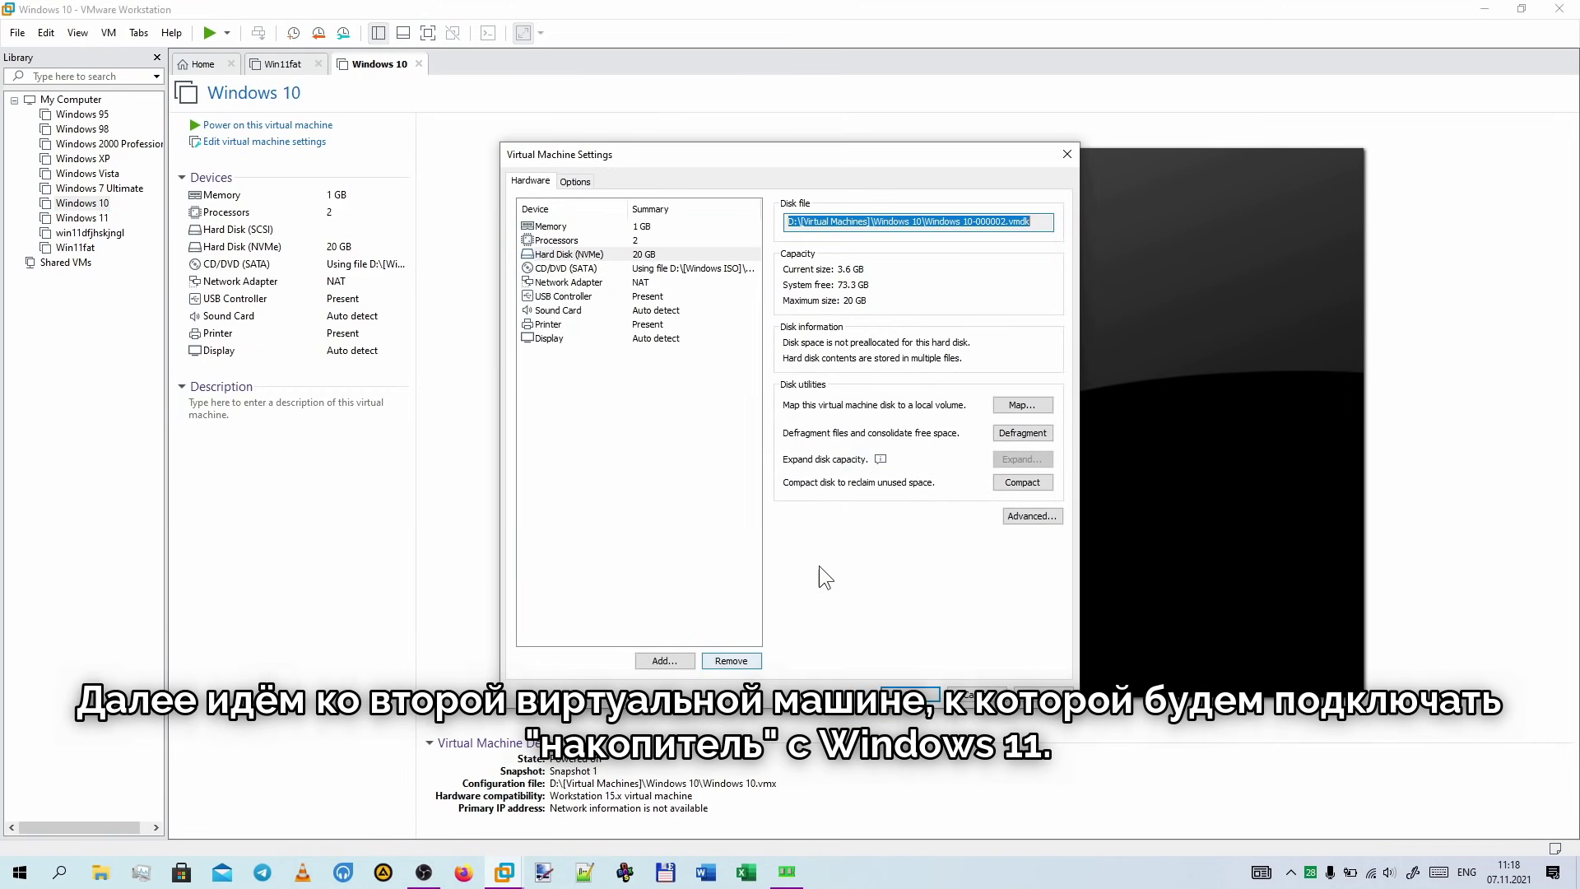
# Step: Add an existing NVMe hard disk from D:\[Virtual Machines]\Win11fat\Win11fat.vmdk to the Windows 10 machine and save the settings
pyautogui.click(662, 660)
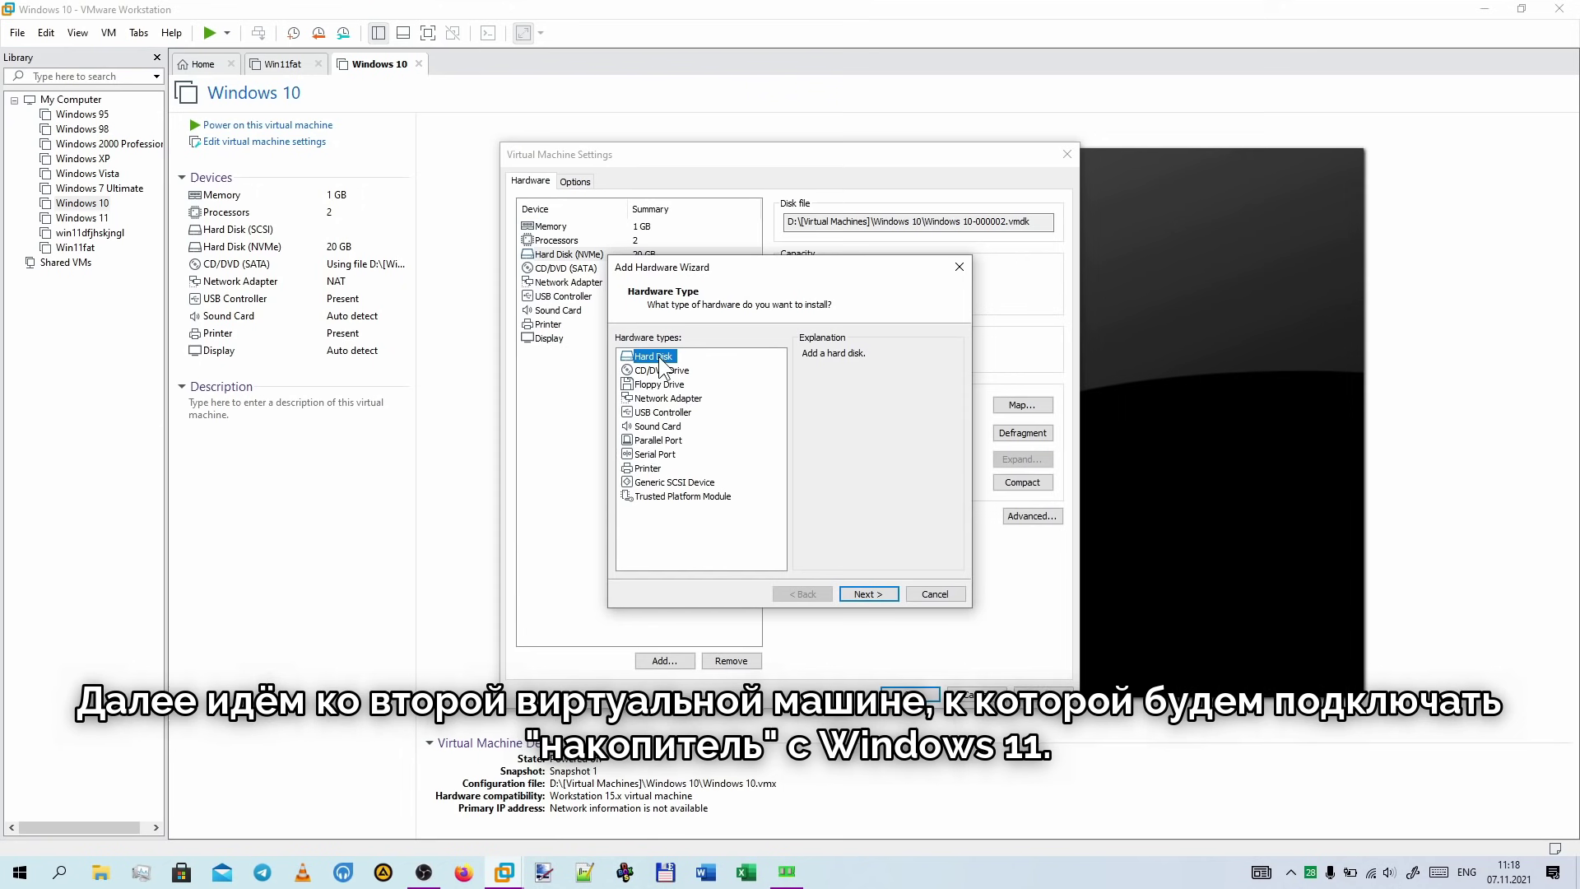
pyautogui.click(868, 593)
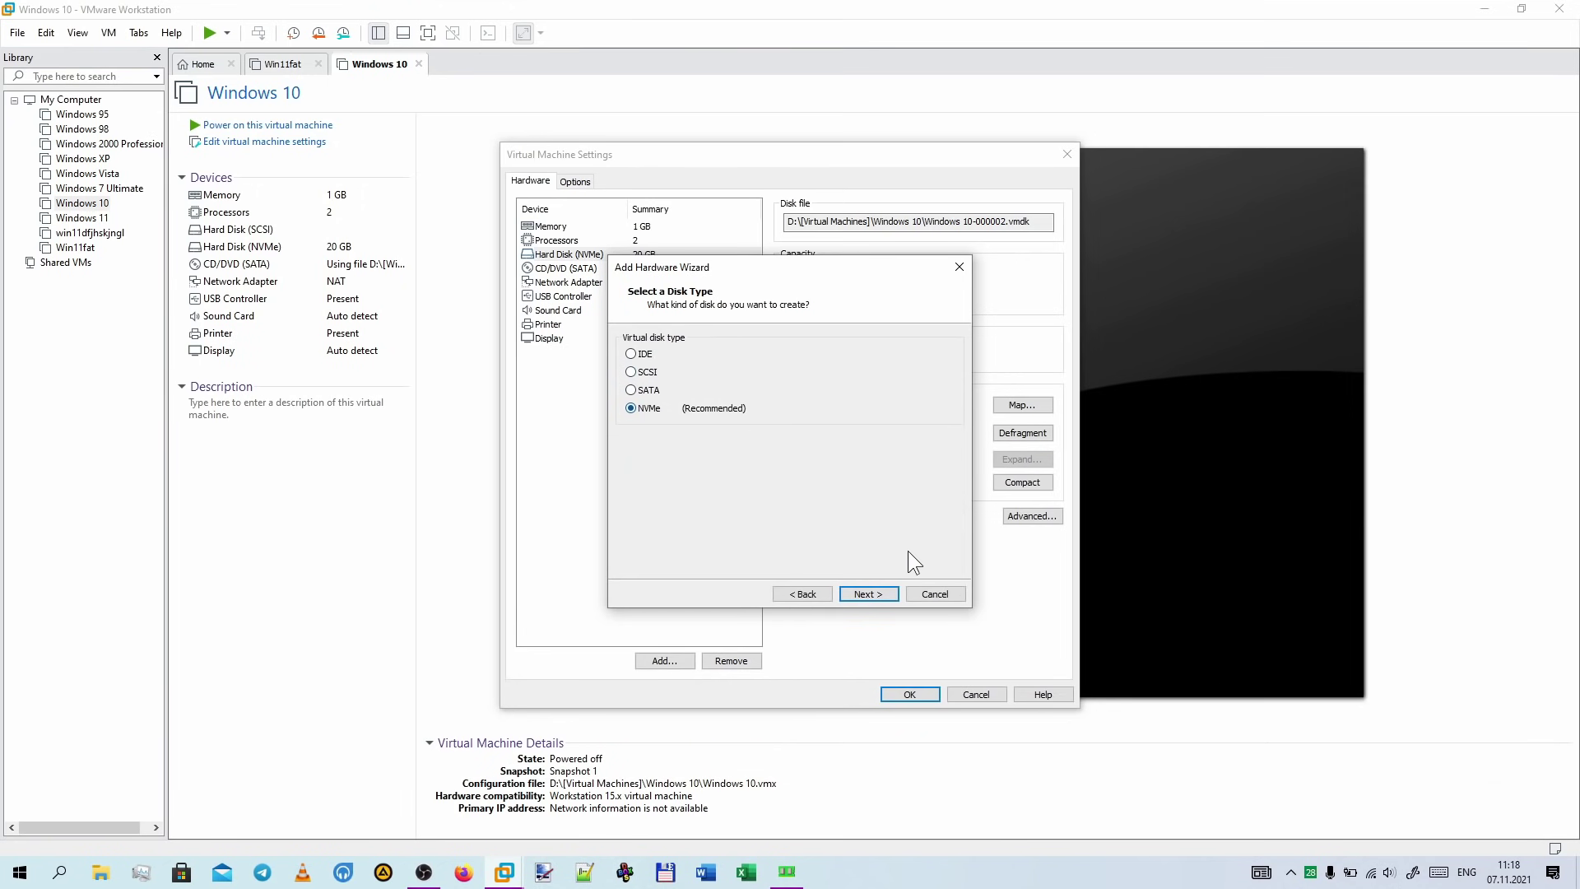
pyautogui.click(877, 596)
pyautogui.click(886, 598)
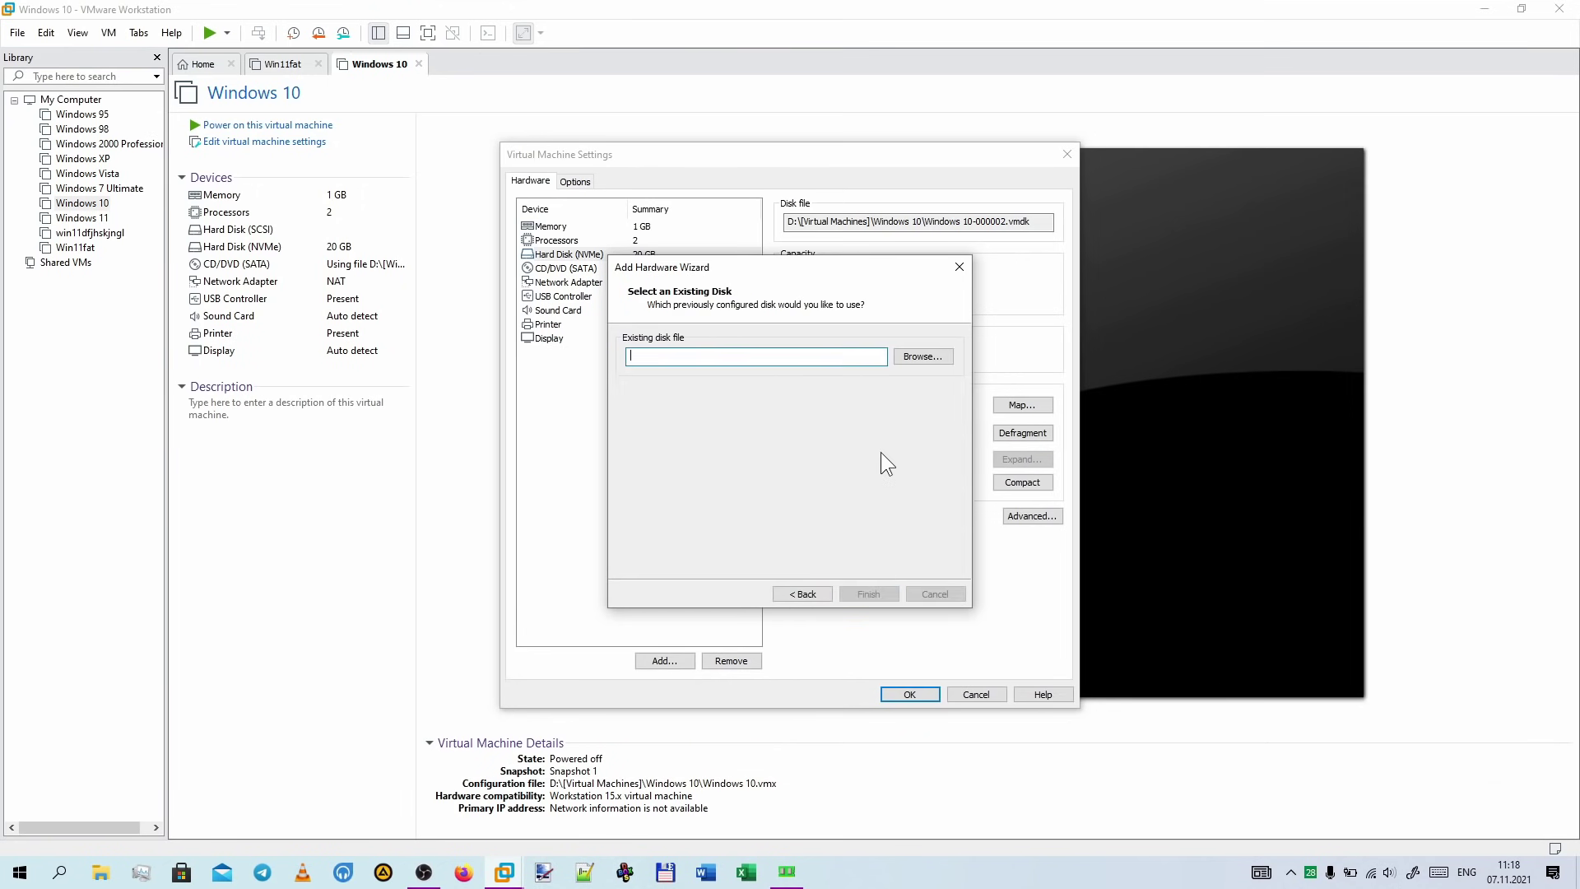
pyautogui.click(719, 358)
pyautogui.write('D:\\[Virtual Machines]\\Win11fat\\win11fat.')
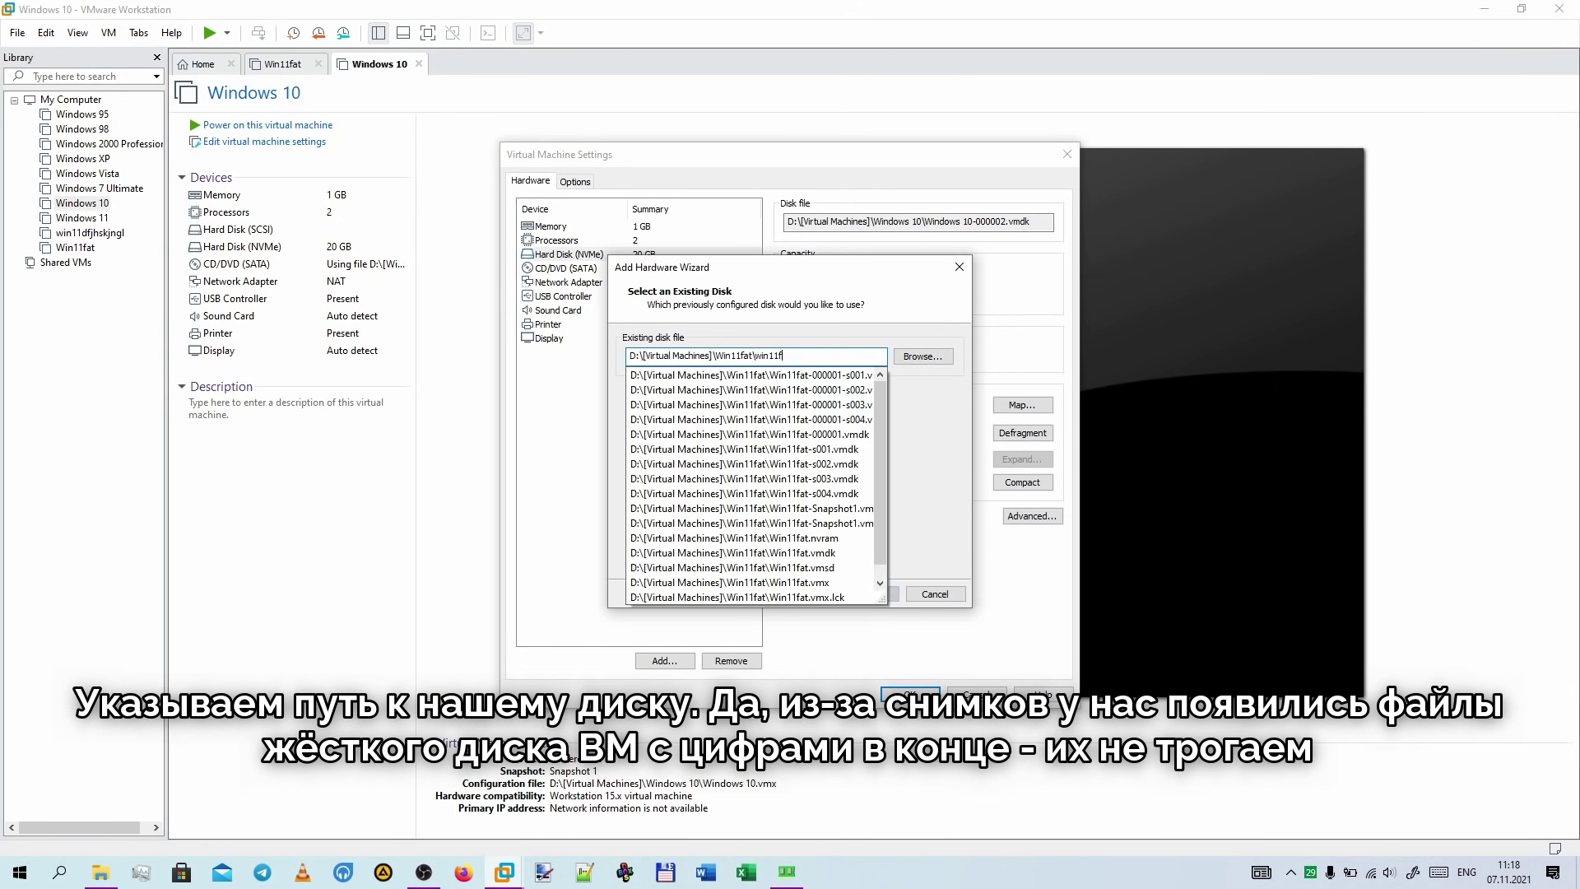
pyautogui.click(722, 390)
pyautogui.press('Return')
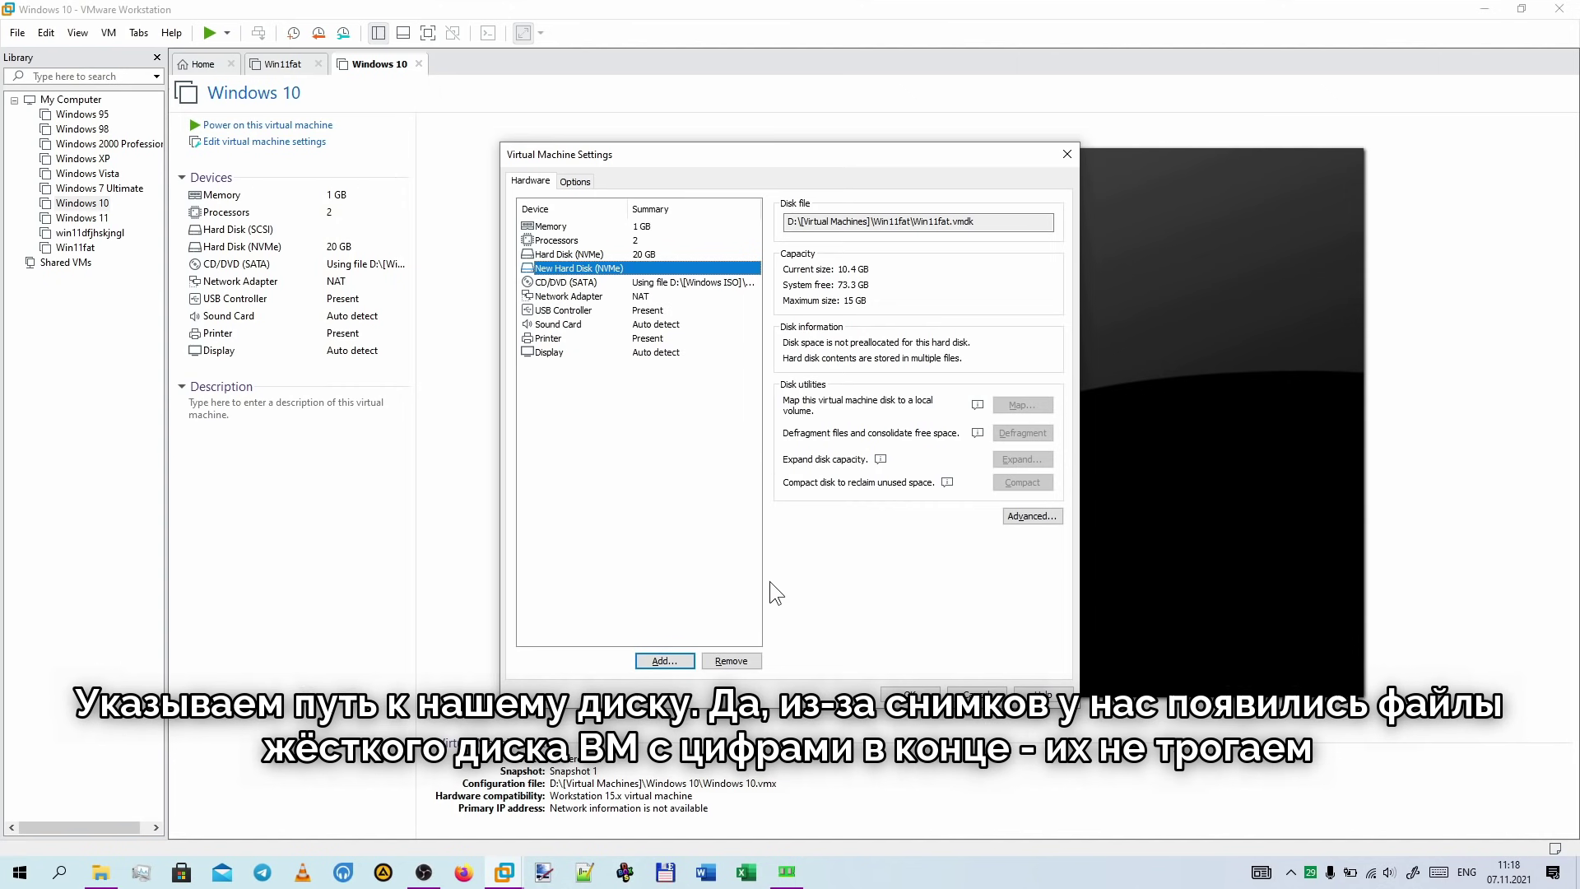
pyautogui.press('Return')
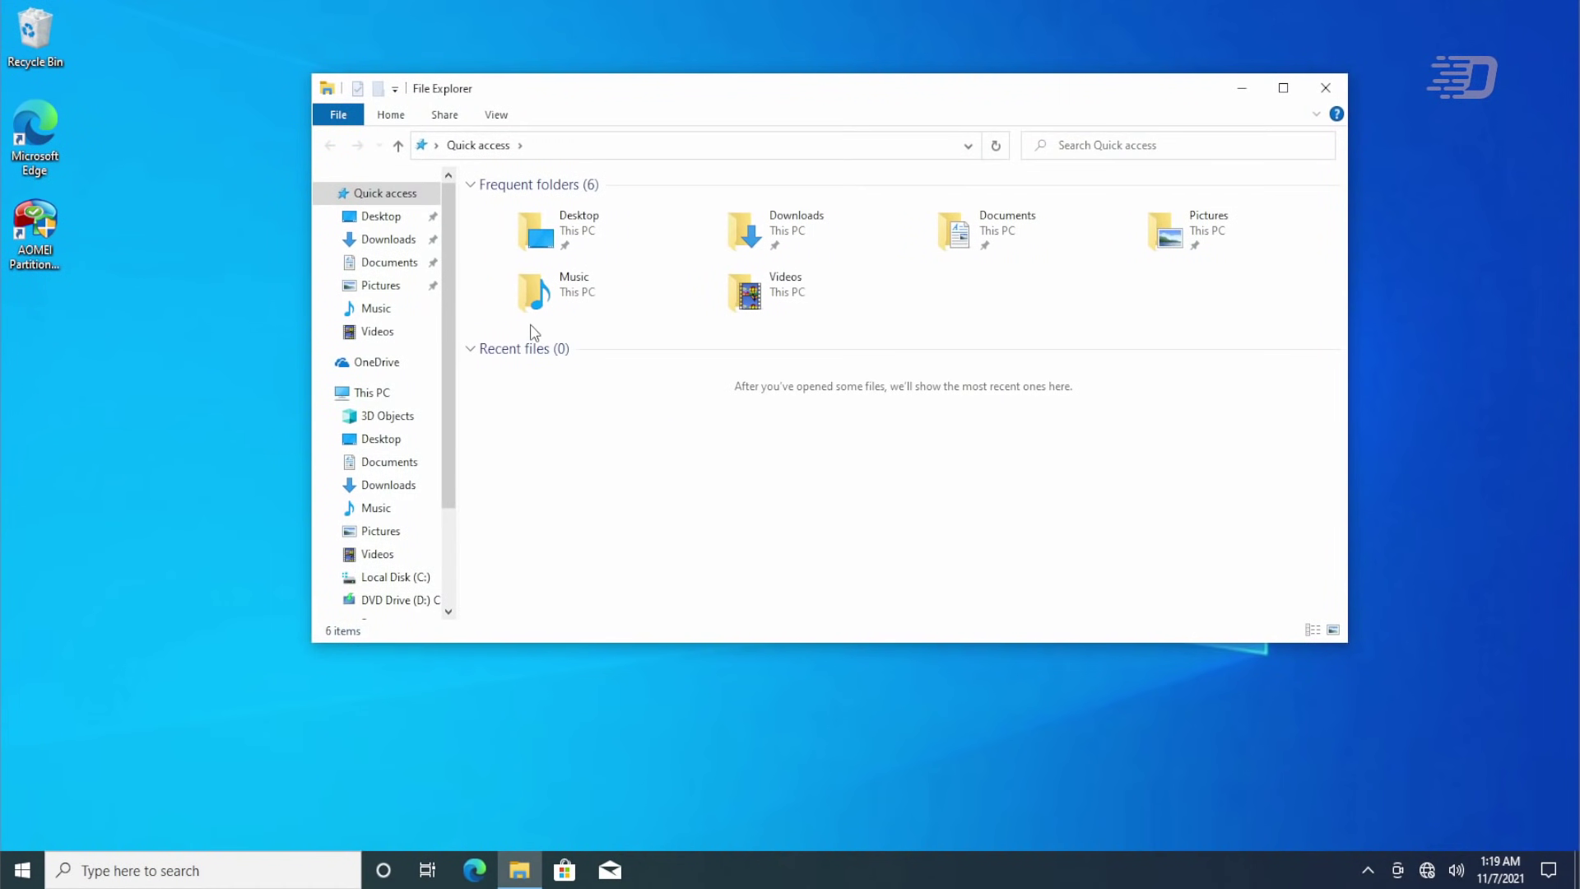
# Step: Check This PC in the Windows 10 machine for the attached drives E: and F:, and close File Explorer
pyautogui.click(346, 393)
pyautogui.click(608, 427)
pyautogui.click(677, 458)
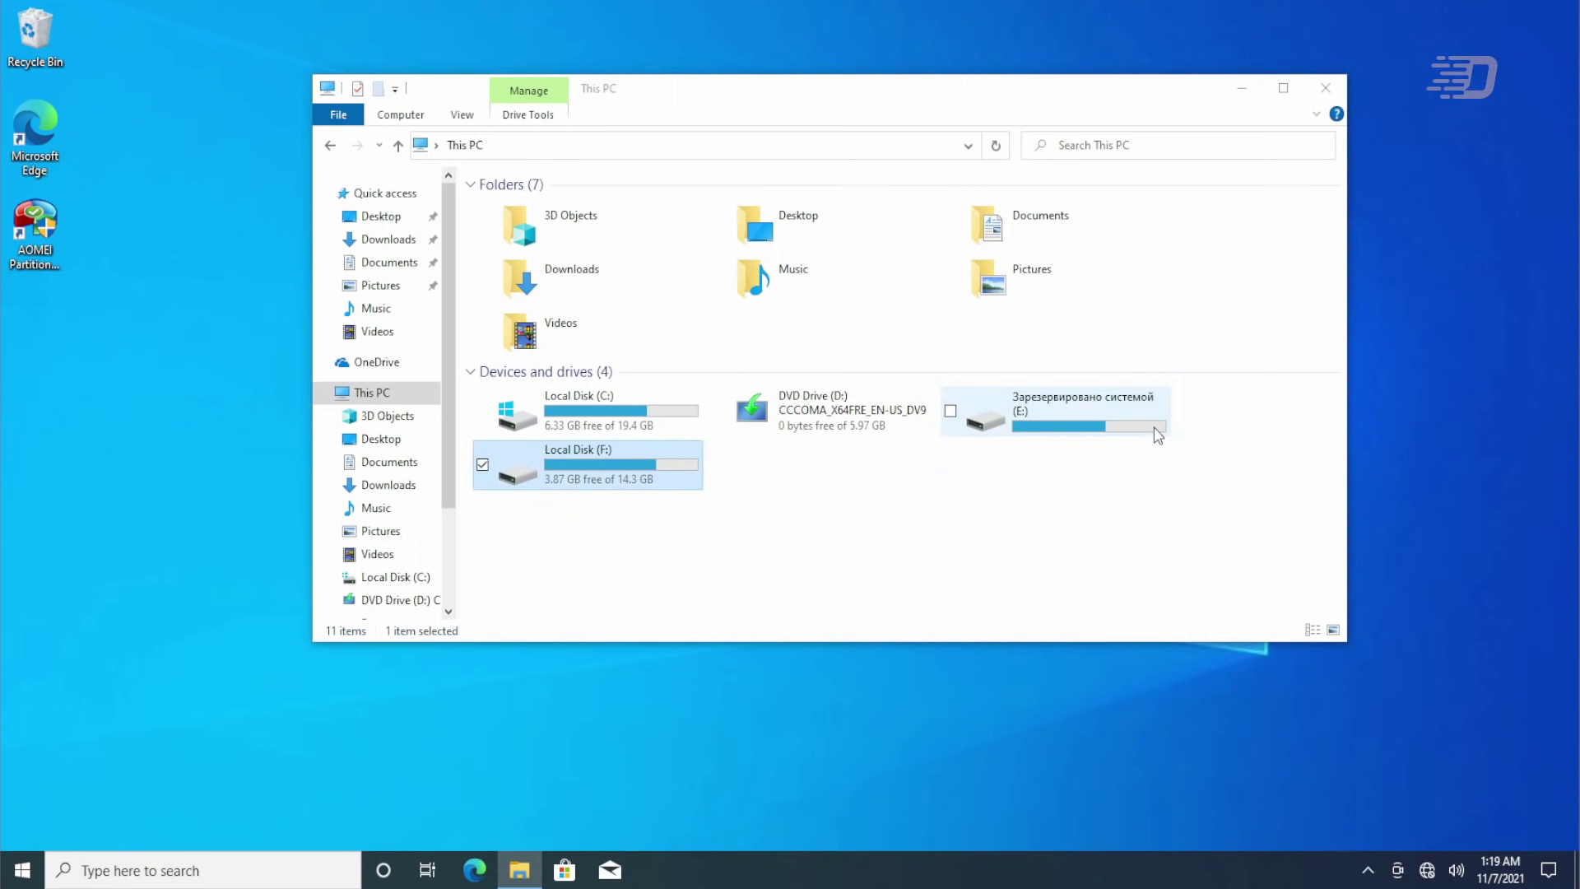
pyautogui.hotkey('alt', 'F4')
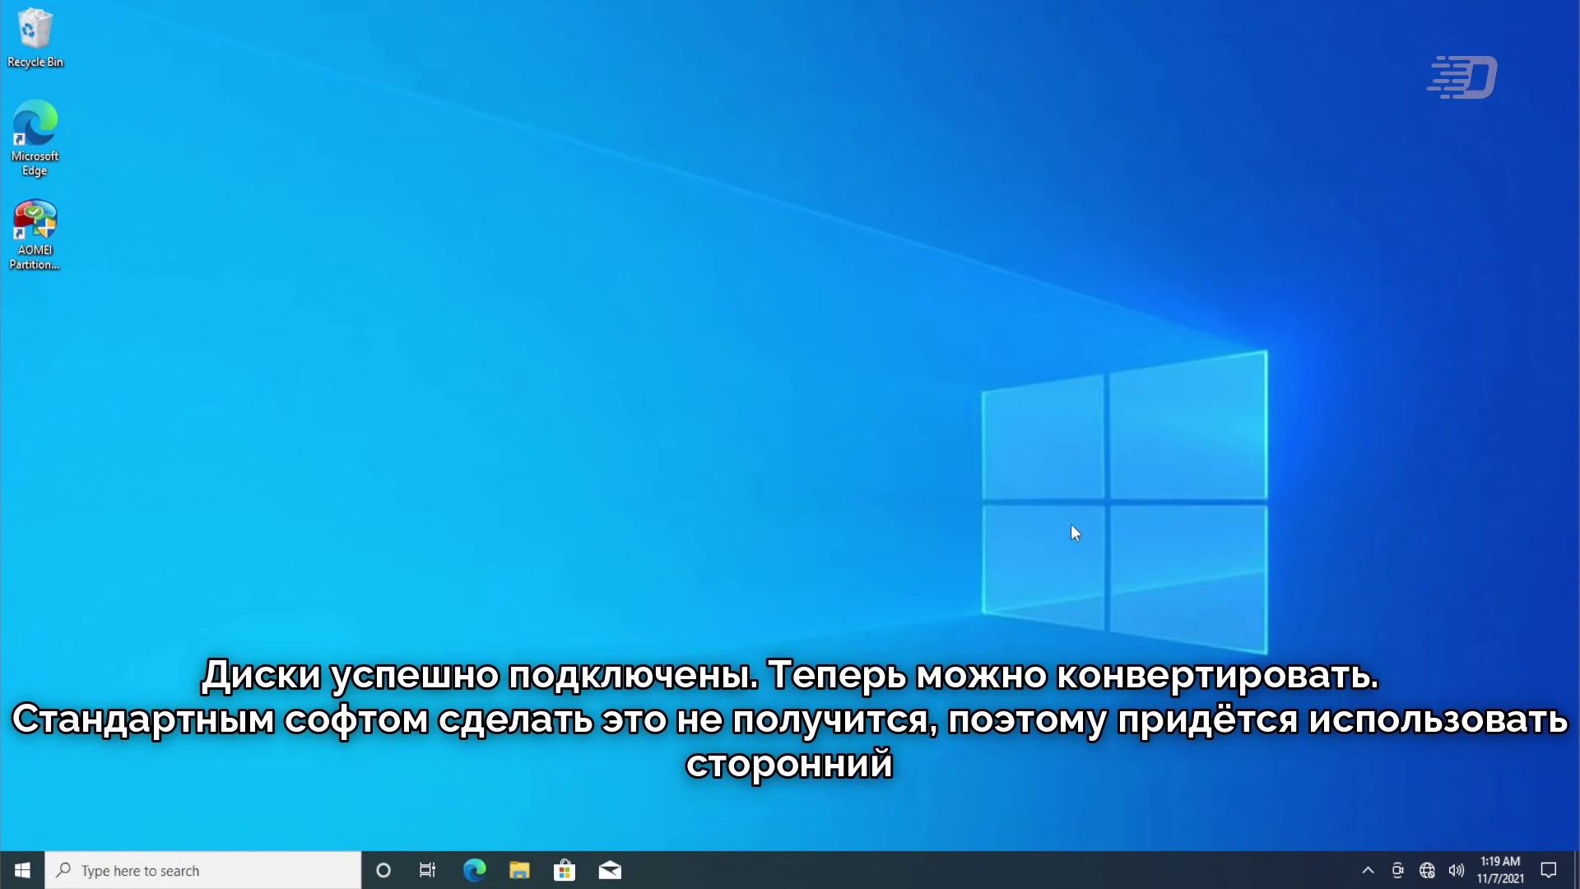
# Step: Open AOMEI Partition Assistant and select the F: partition on Disk 2
pyautogui.doubleClick(64, 240)
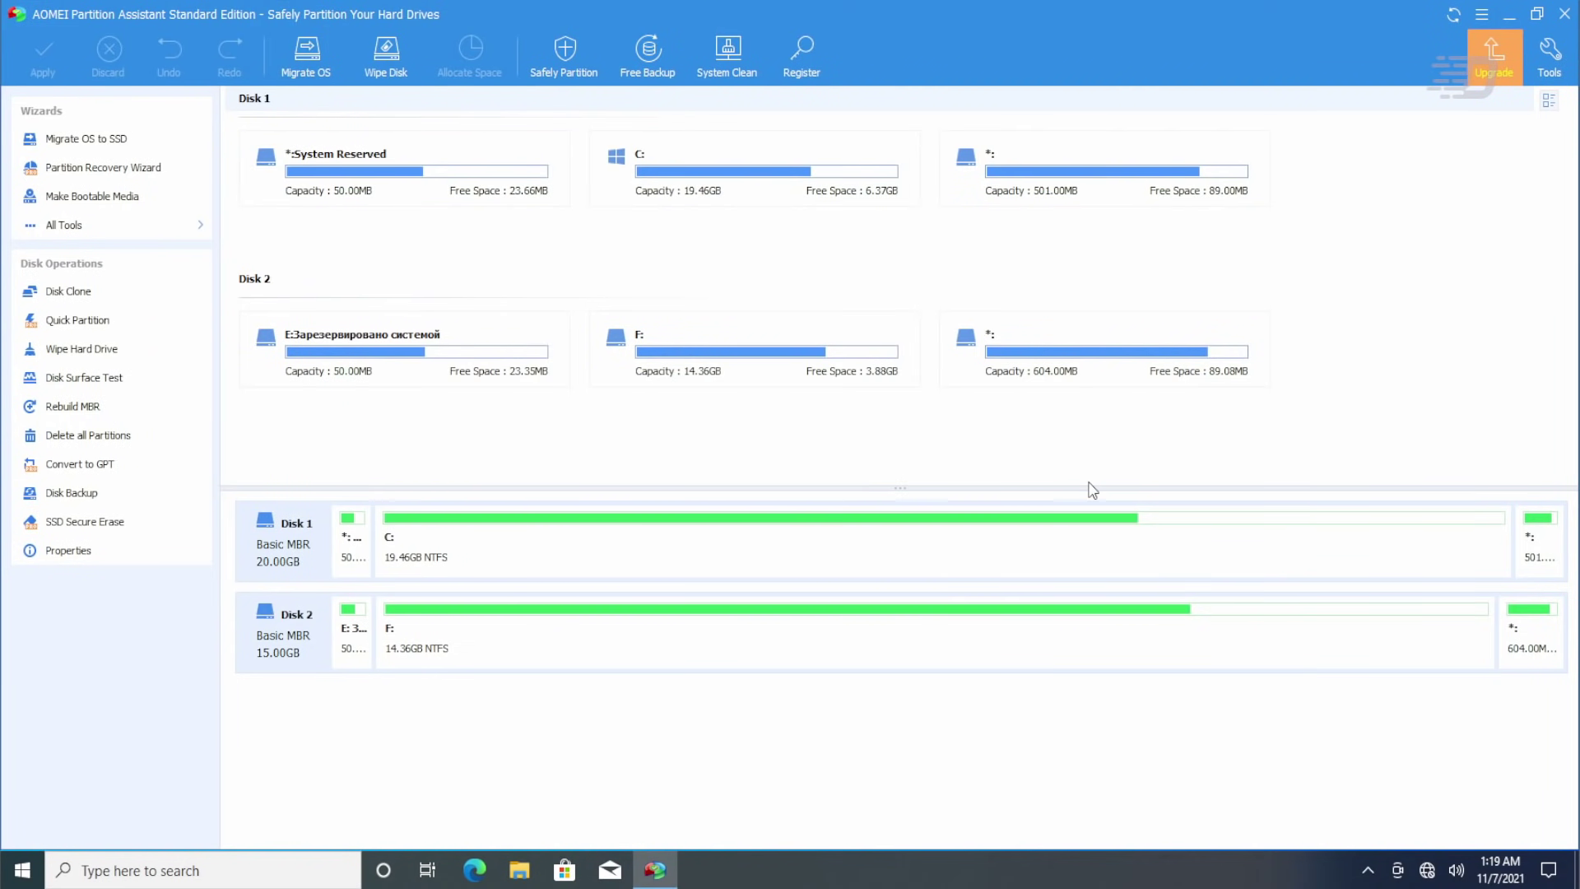
pyautogui.click(449, 610)
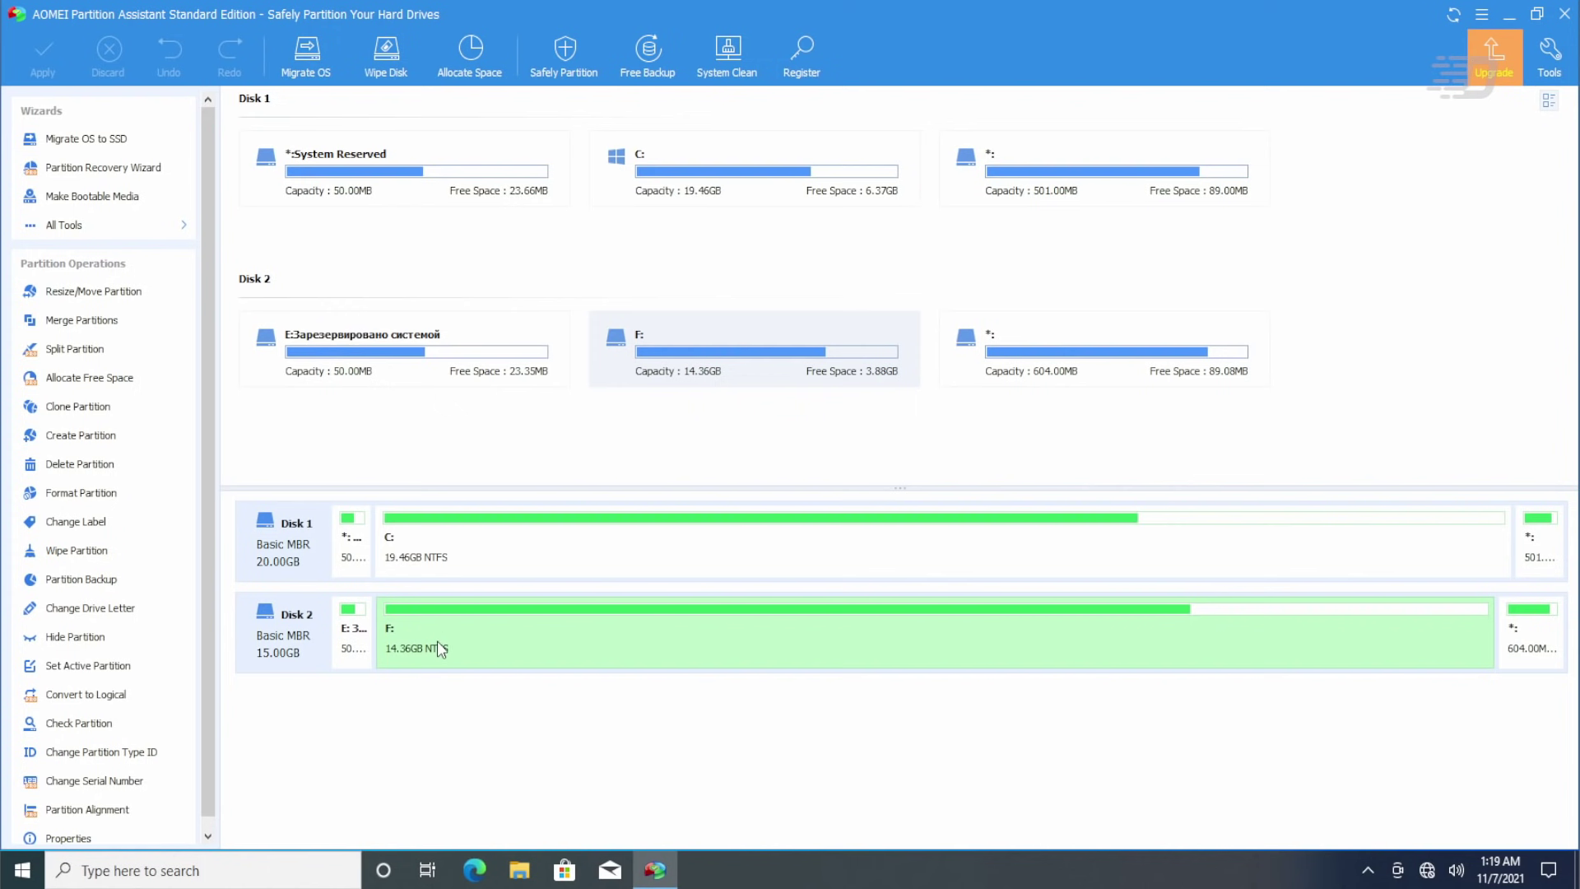
pyautogui.click(351, 640)
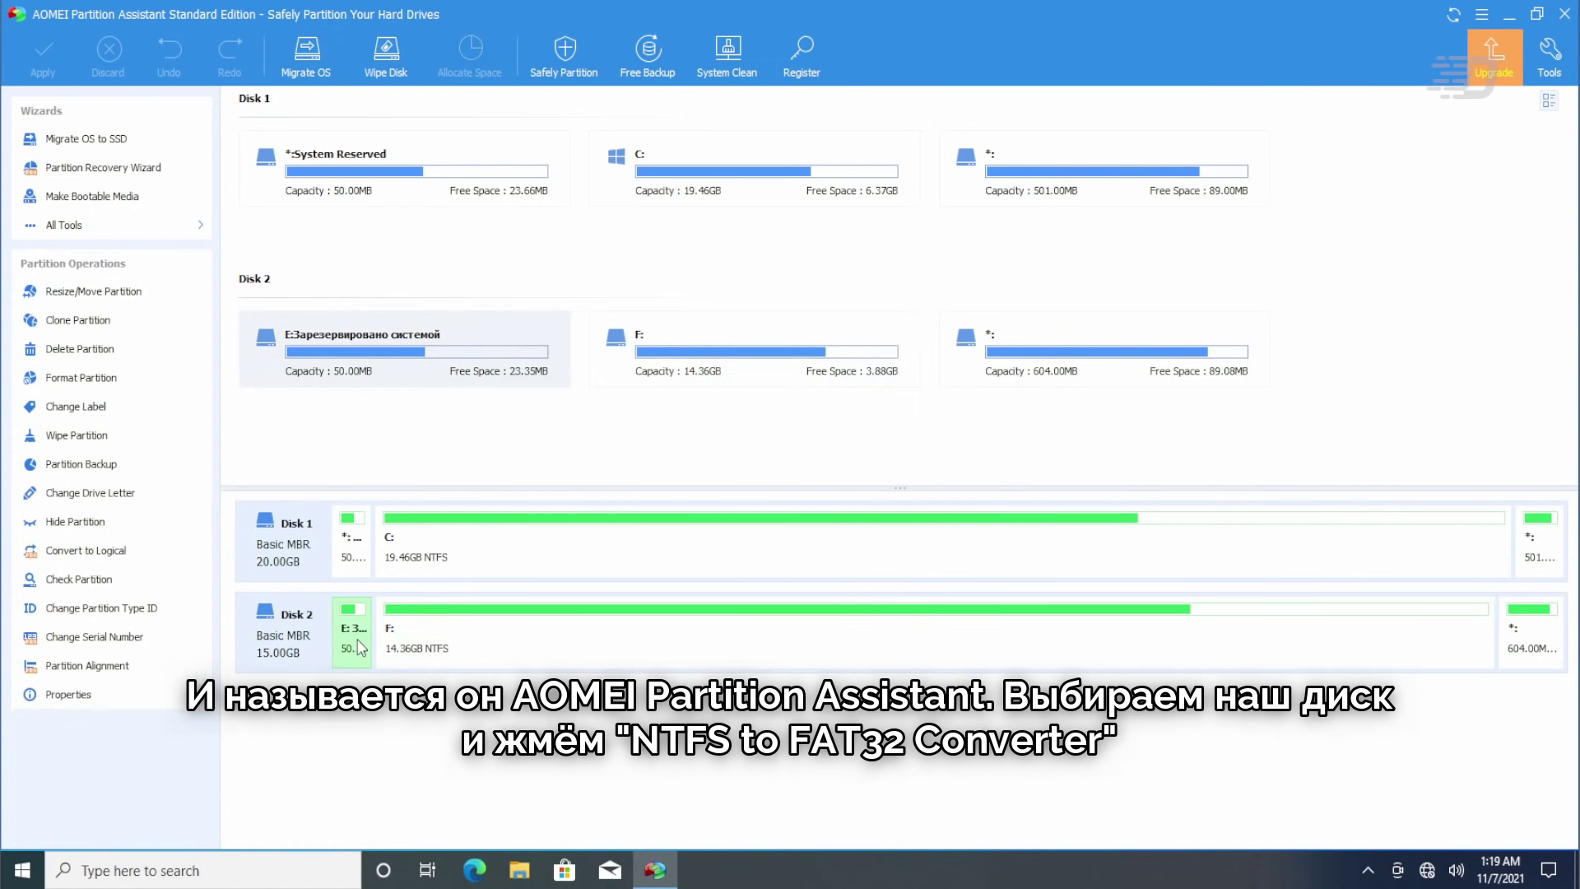
pyautogui.click(1552, 655)
pyautogui.click(430, 663)
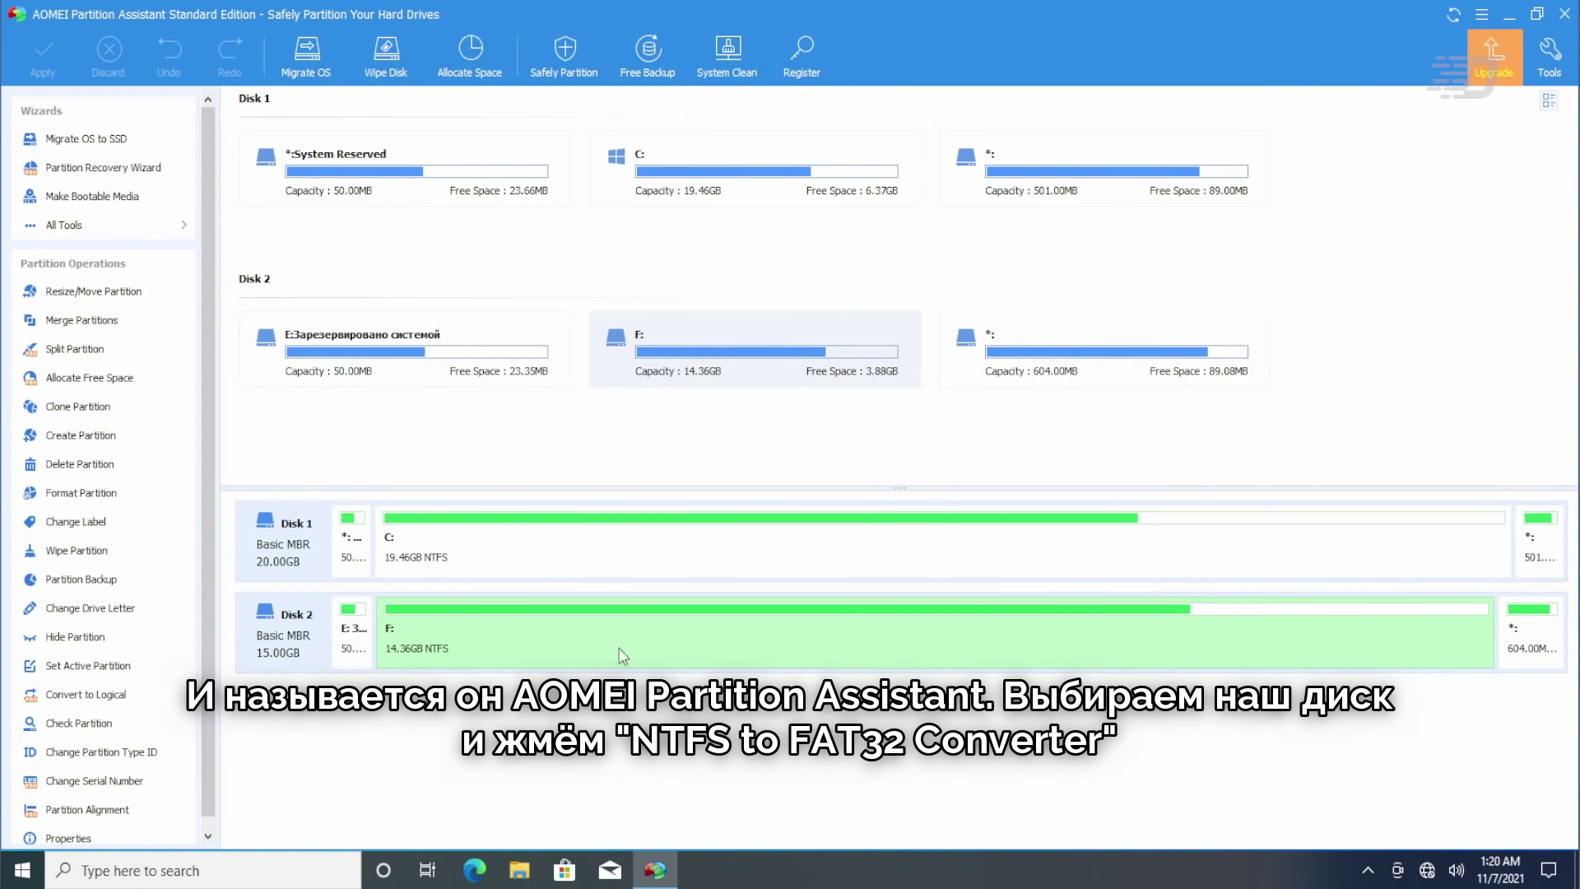
# Step: Launch the NTFS to FAT32 Converter and choose partition F: for an NTFS to FAT32 conversion
pyautogui.click(63, 225)
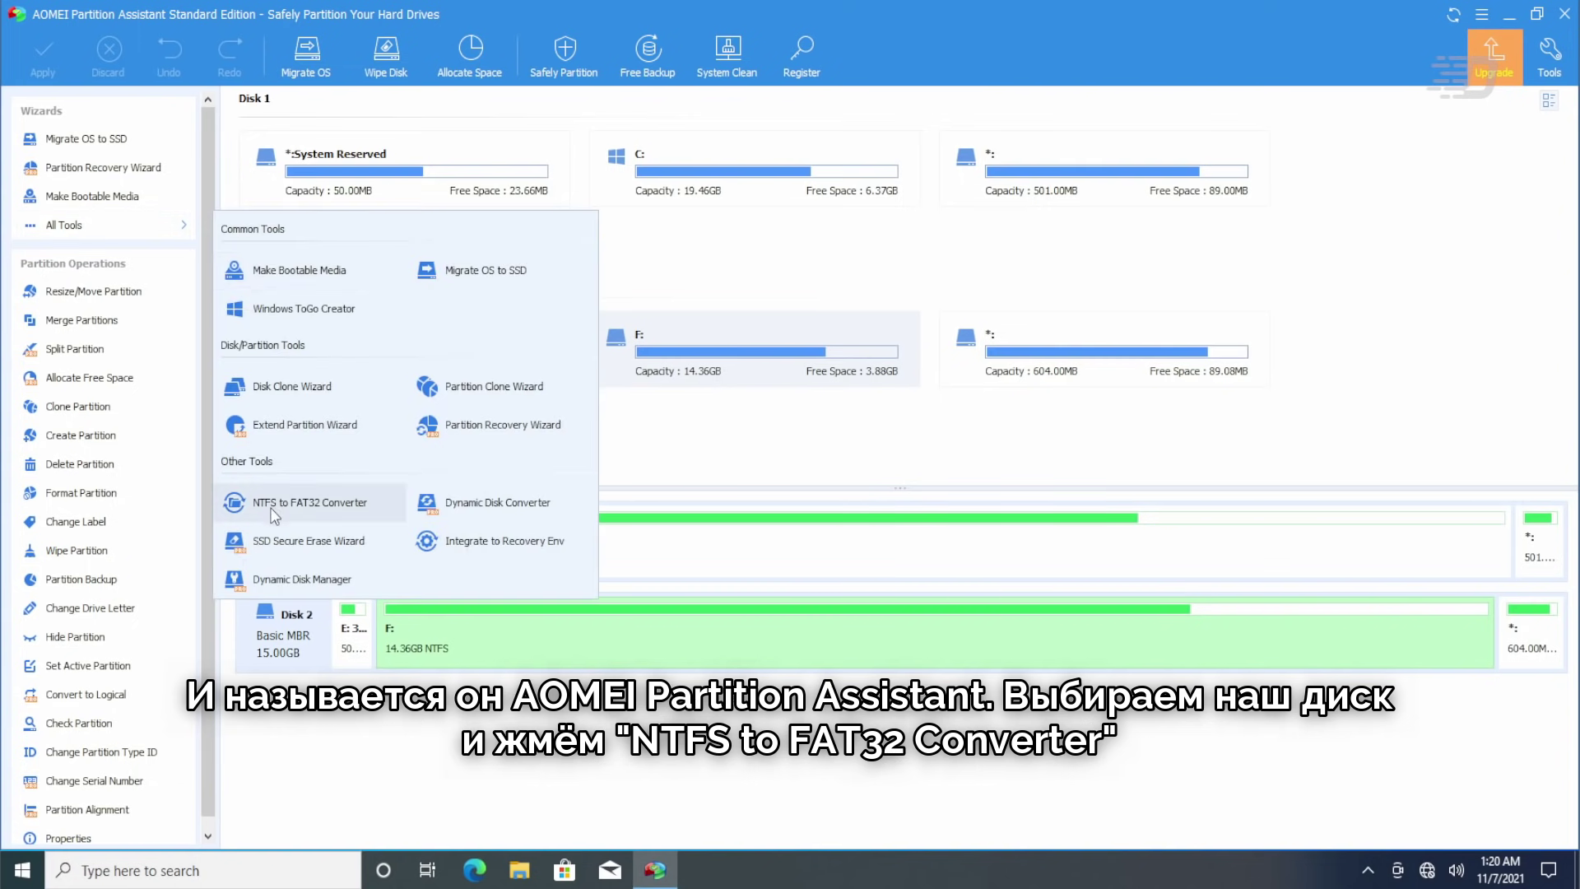
pyautogui.click(255, 600)
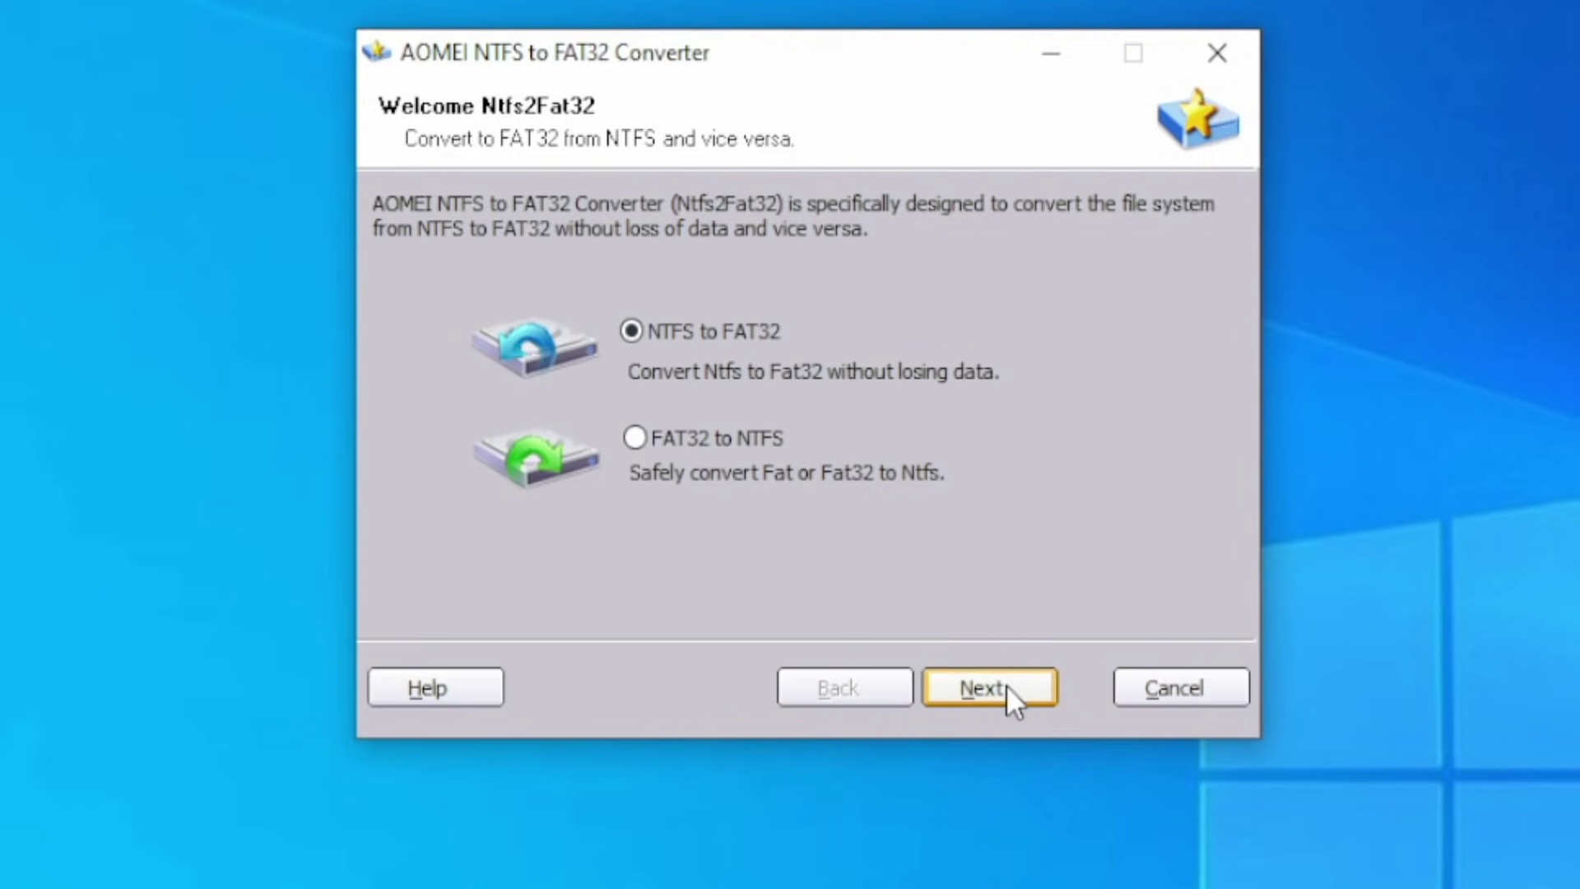
pyautogui.click(1006, 684)
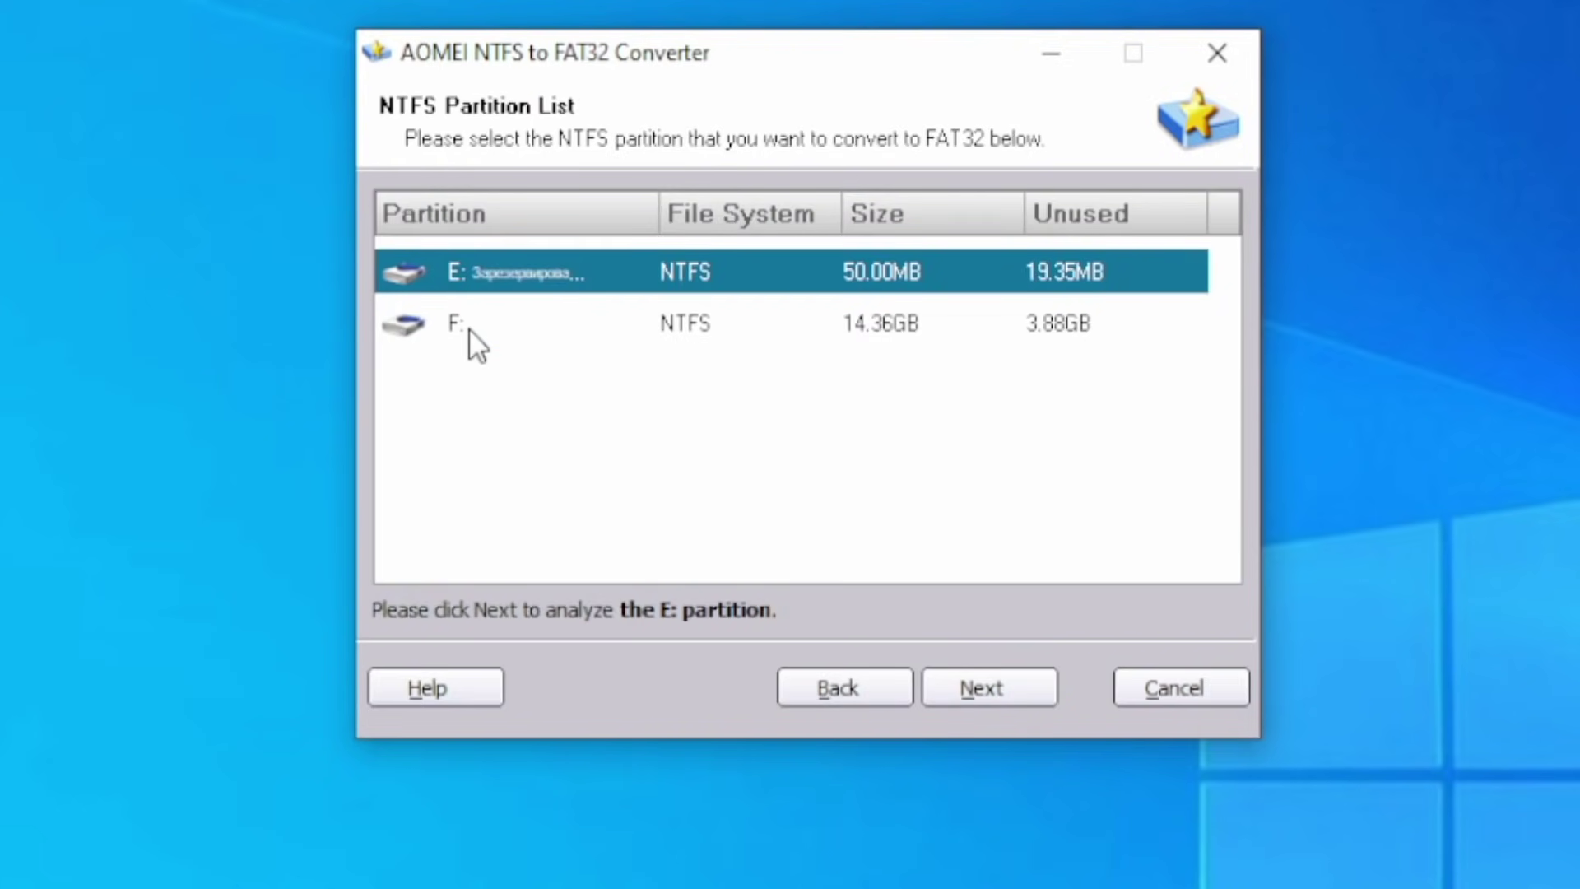
pyautogui.click(469, 329)
pyautogui.click(989, 688)
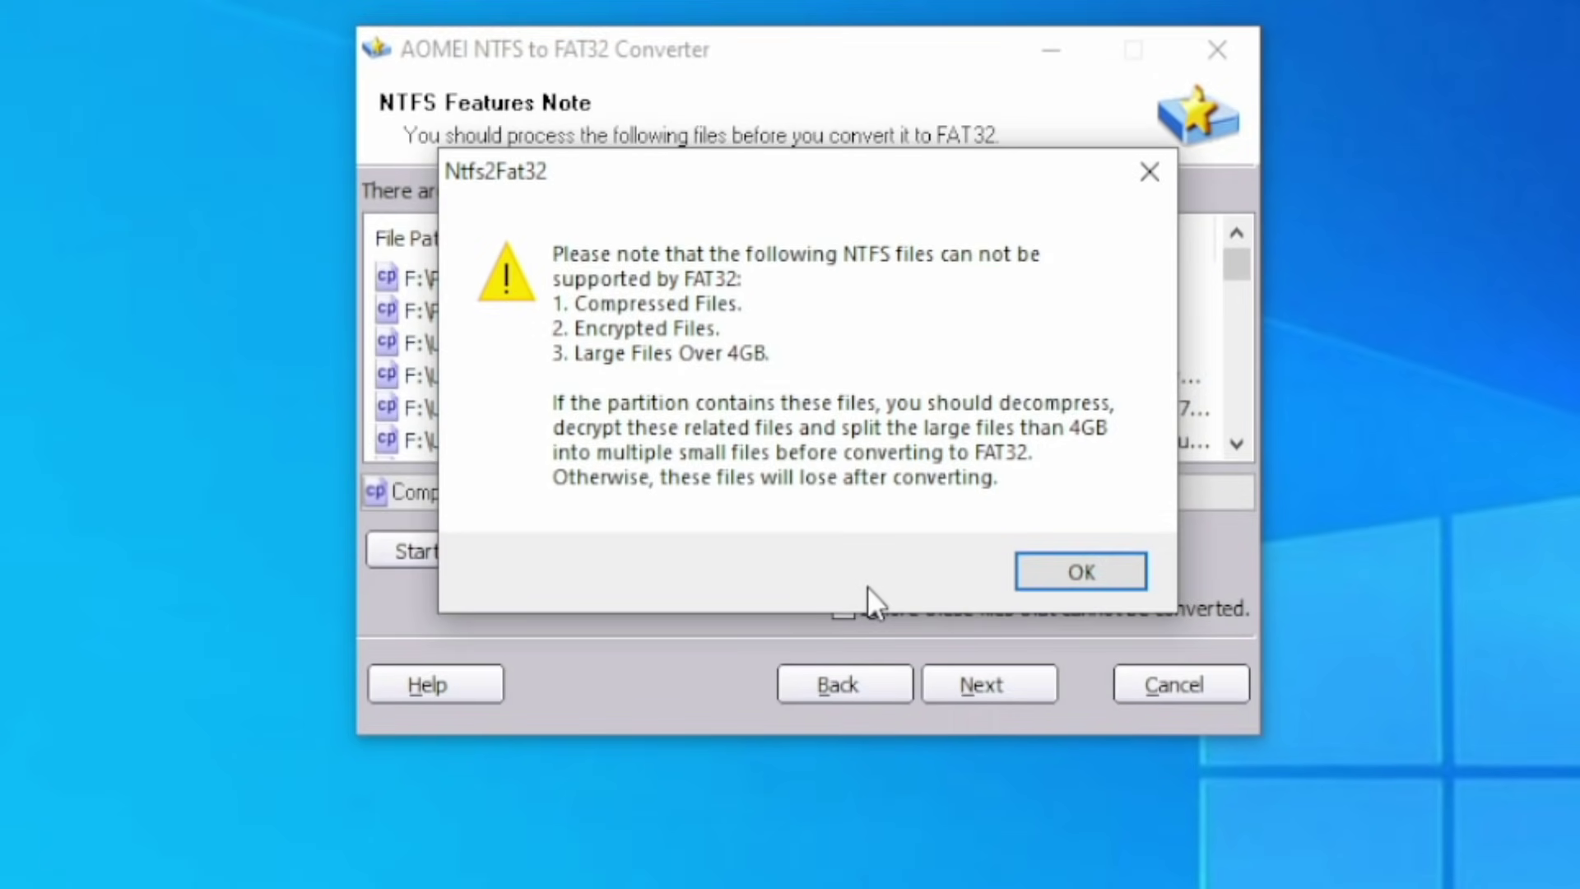
# Step: Acknowledge the note on unsupported NTFS files and confirm executing the conversion of F: to FAT32
pyautogui.click(1111, 572)
pyautogui.click(818, 491)
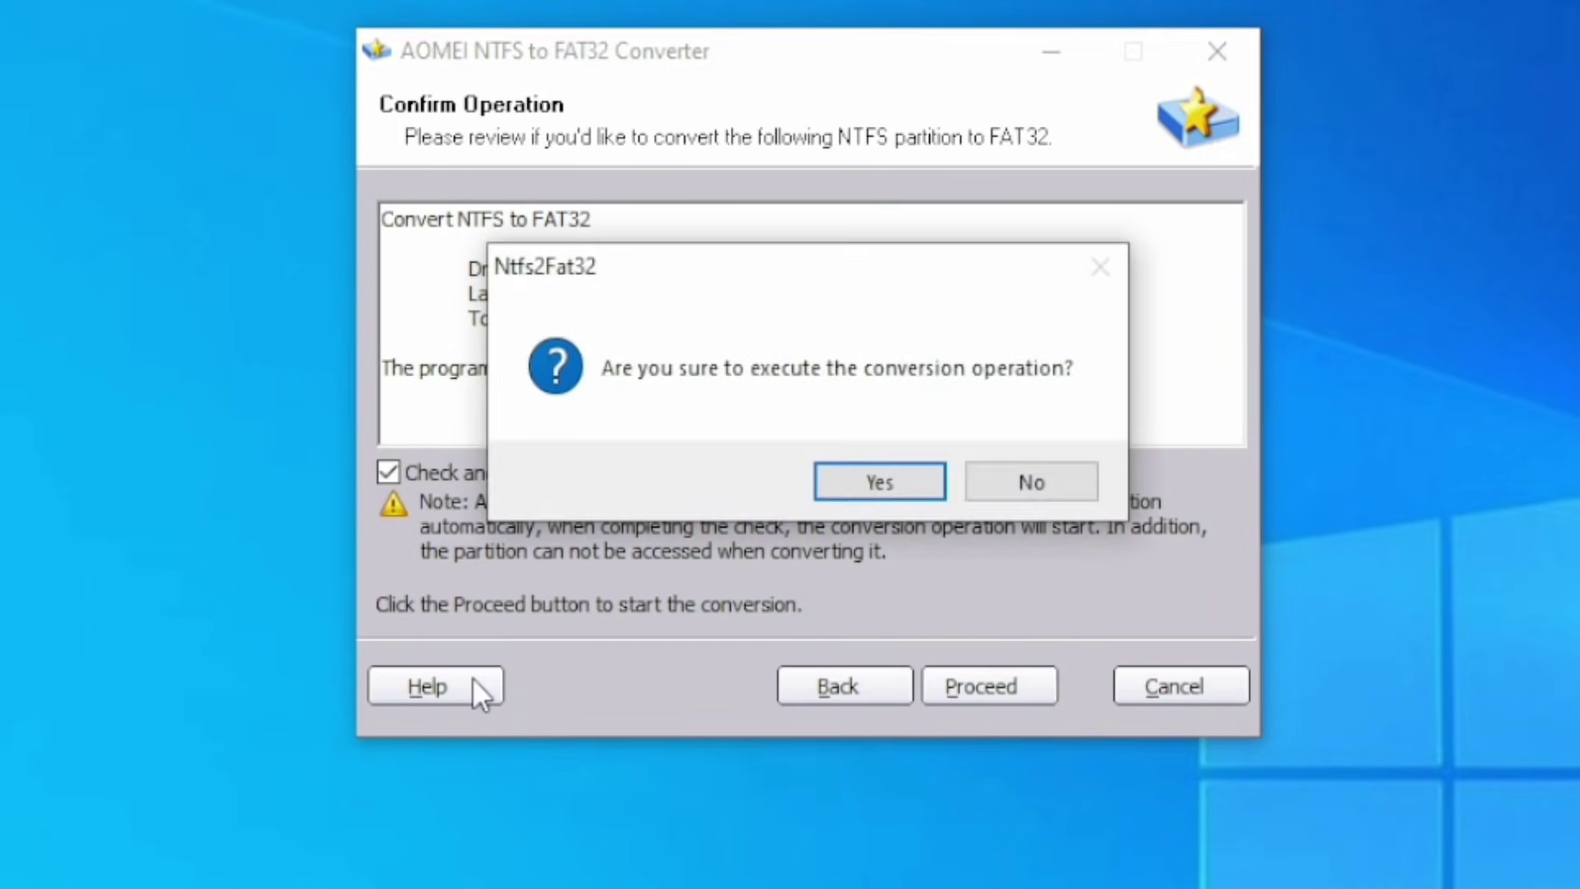
pyautogui.press('Return')
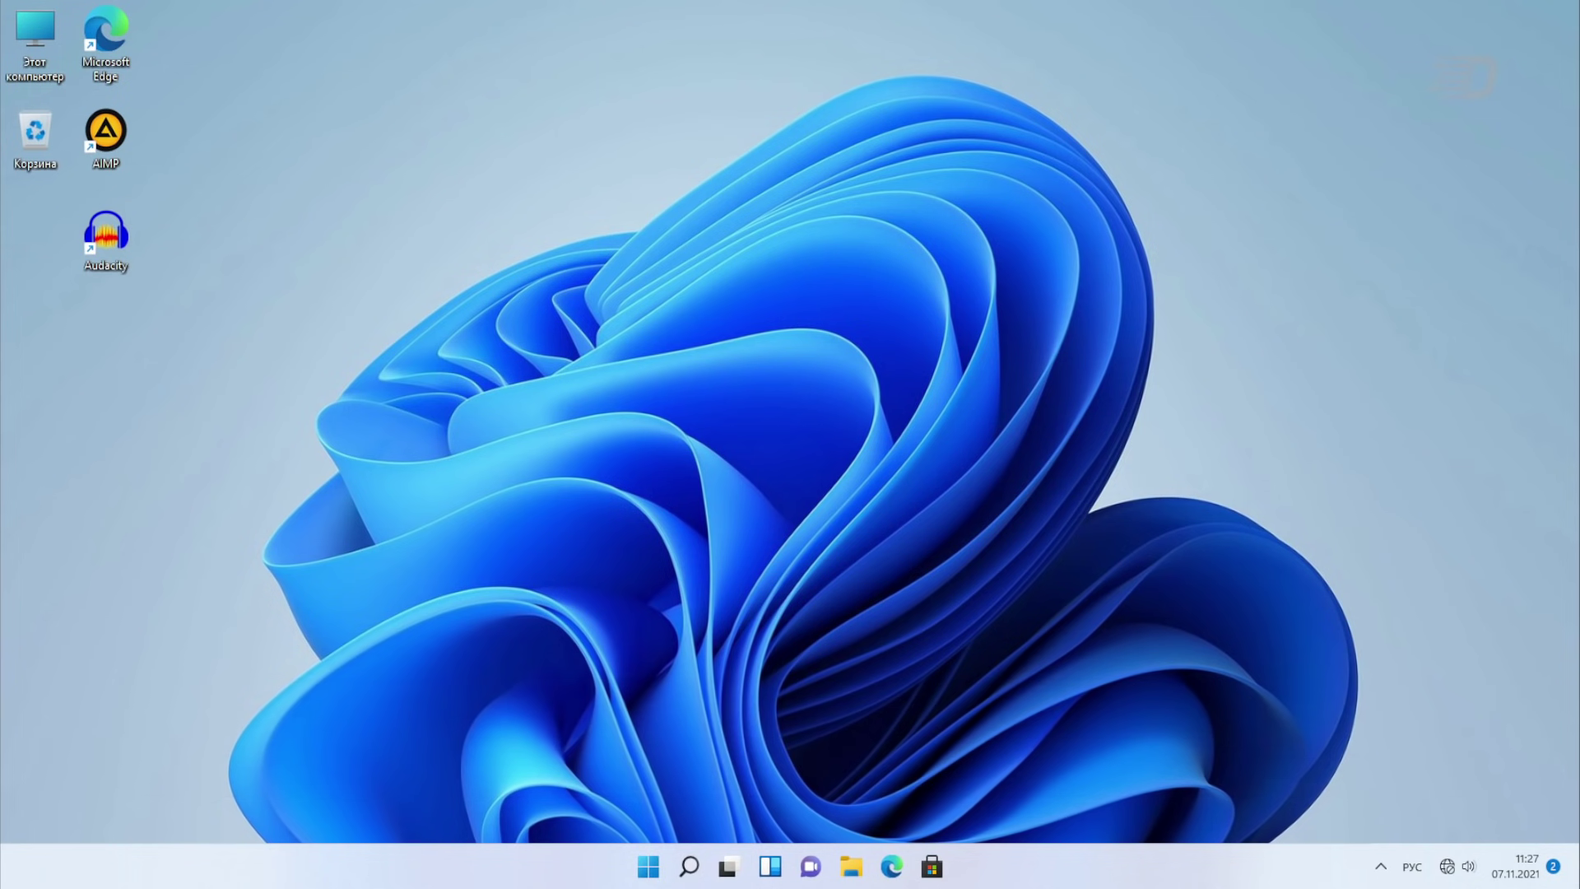
# Step: Open the Windows 11 personalization settings from the desktop, look through the themes and close the window
pyautogui.rightClick(382, 233)
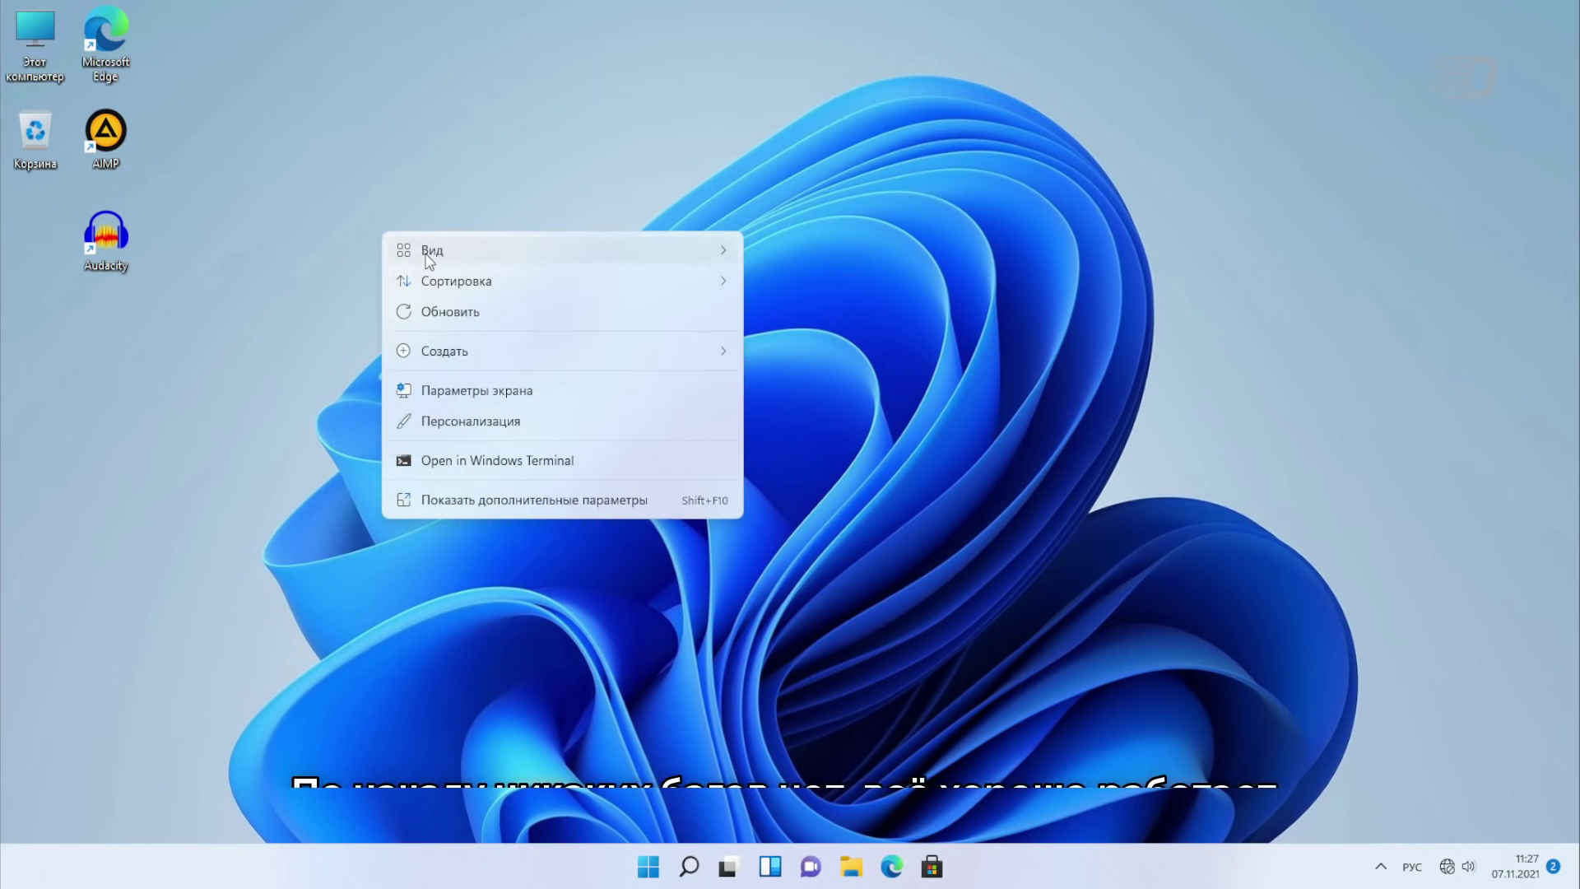
pyautogui.click(499, 423)
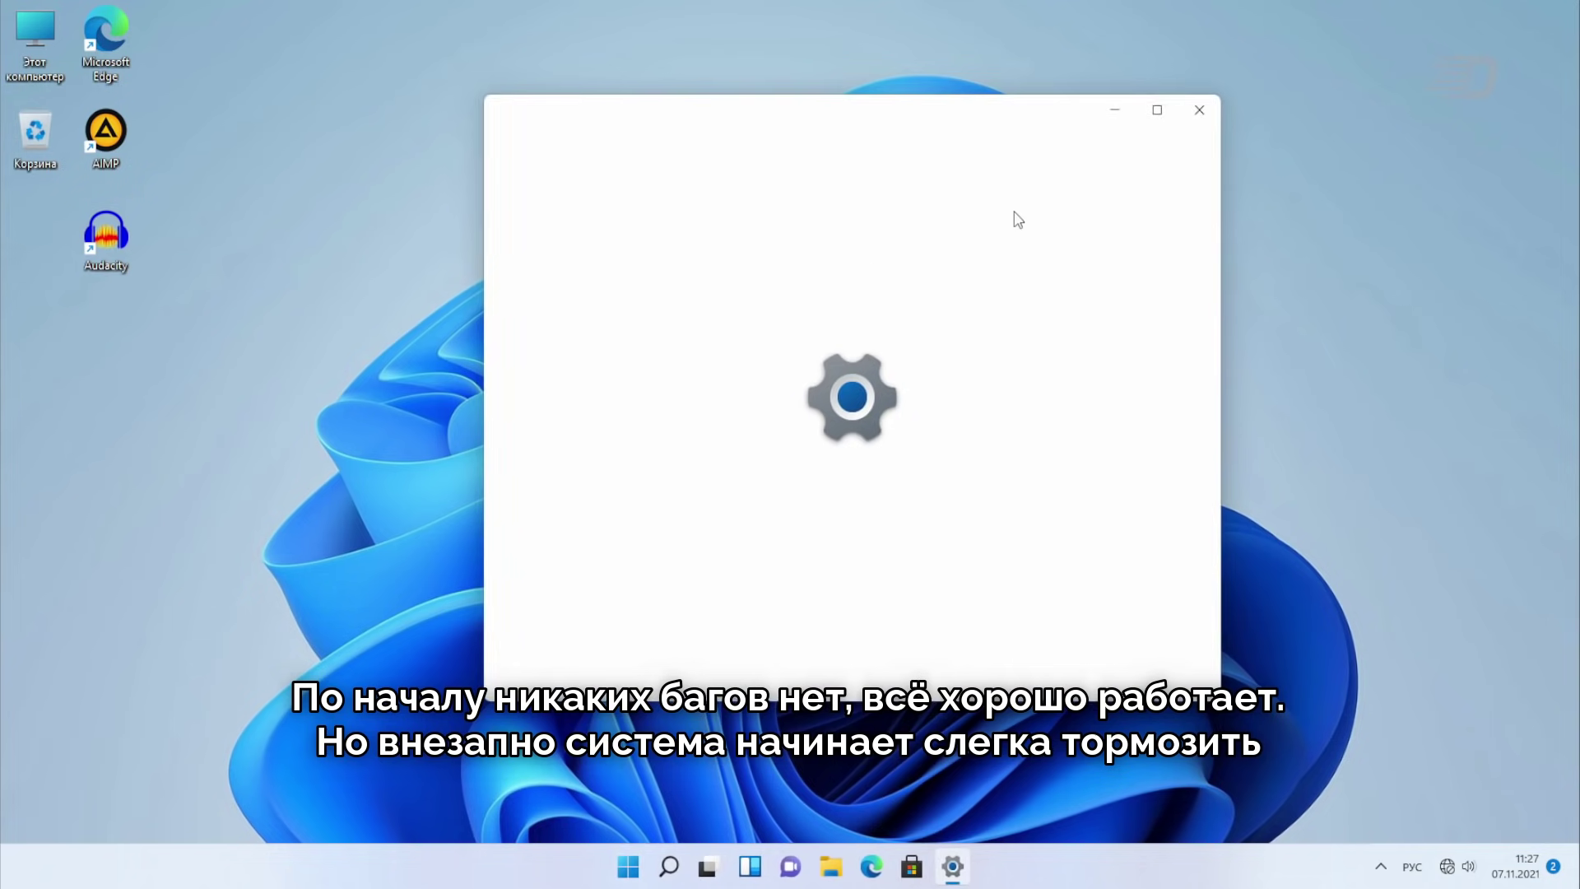
pyautogui.scroll(-3, 927, 381)
pyautogui.scroll(2, 927, 381)
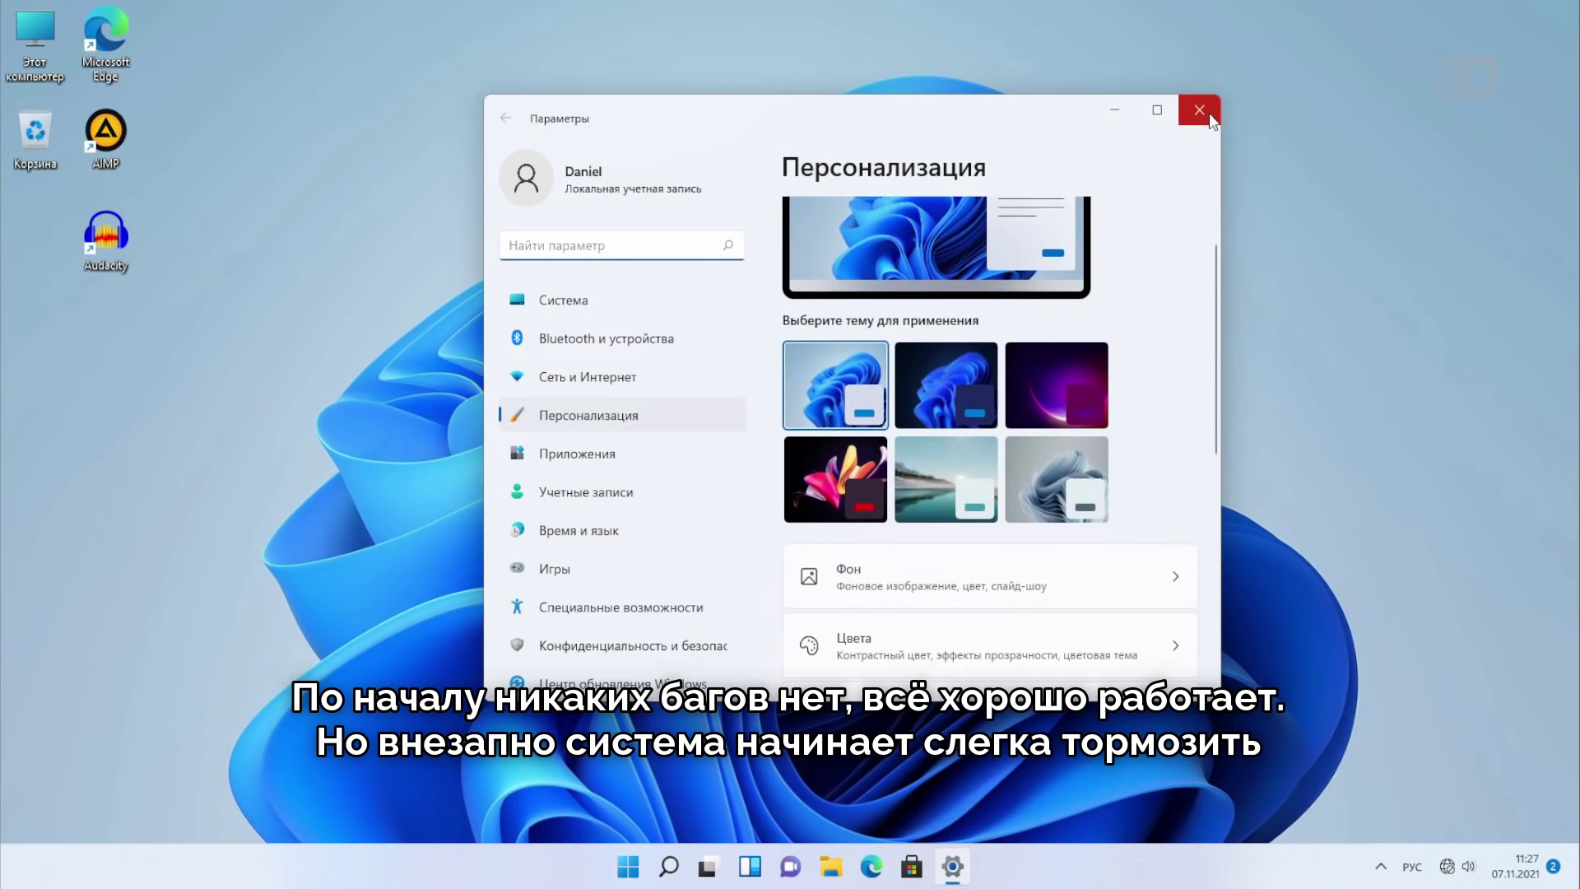
pyautogui.hotkey('alt', 'F4')
# Step: View the properties of local disk C: in the Windows 11 machine to check its file system
pyautogui.doubleClick(32, 37)
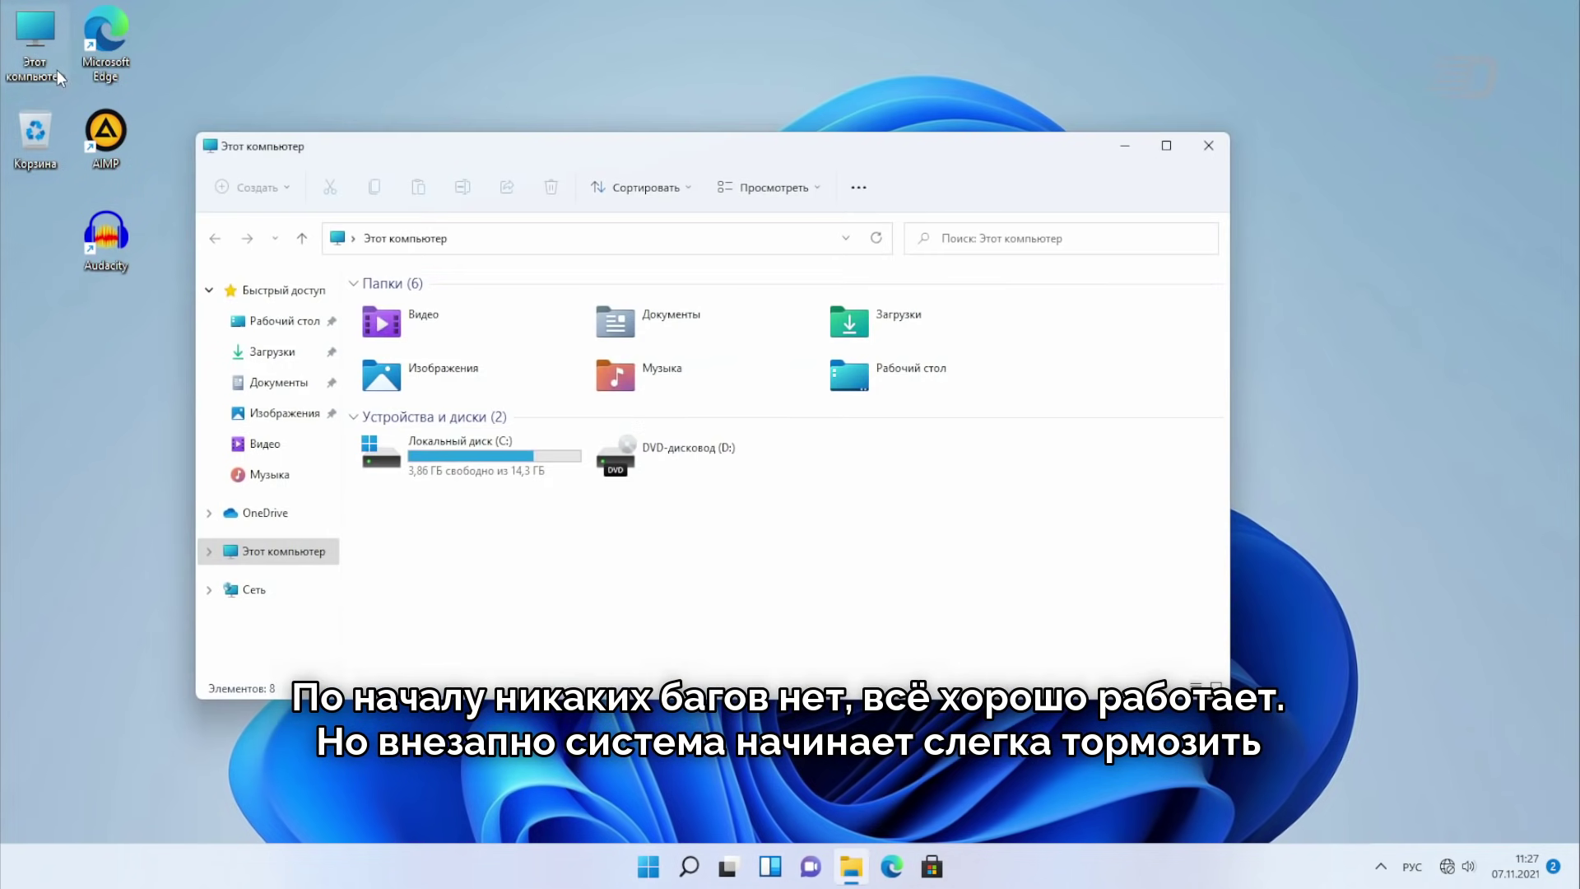
pyautogui.rightClick(470, 465)
pyautogui.click(623, 726)
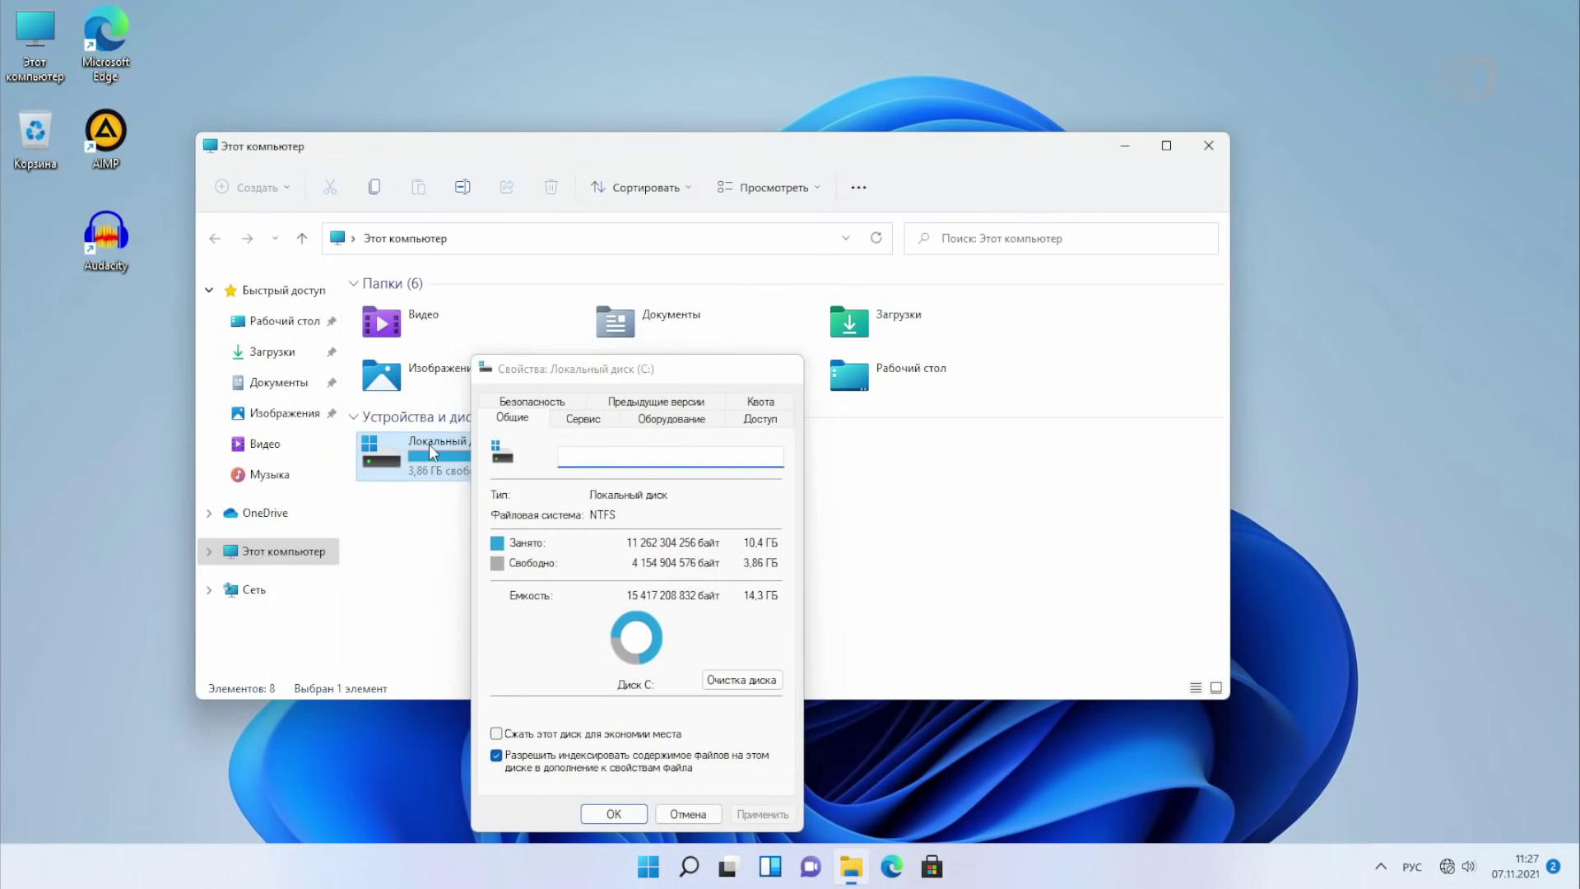
# Step: Open the Windows folder on drive C: and look through its contents
pyautogui.doubleClick(428, 443)
pyautogui.doubleClick(420, 398)
pyautogui.scroll(-20, 424, 404)
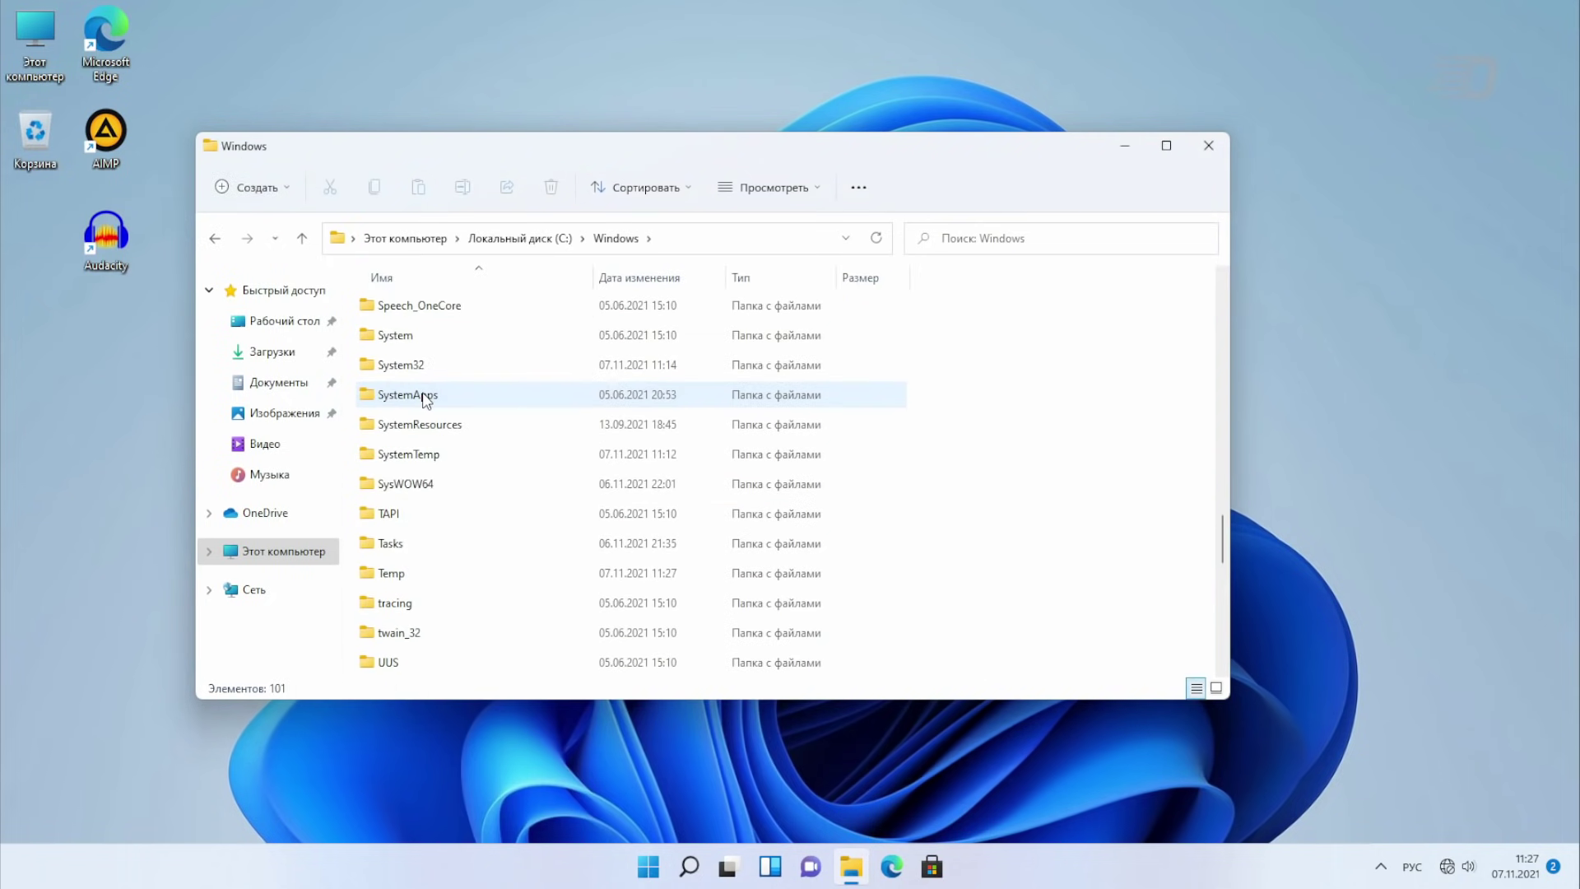
pyautogui.scroll(8, 432, 434)
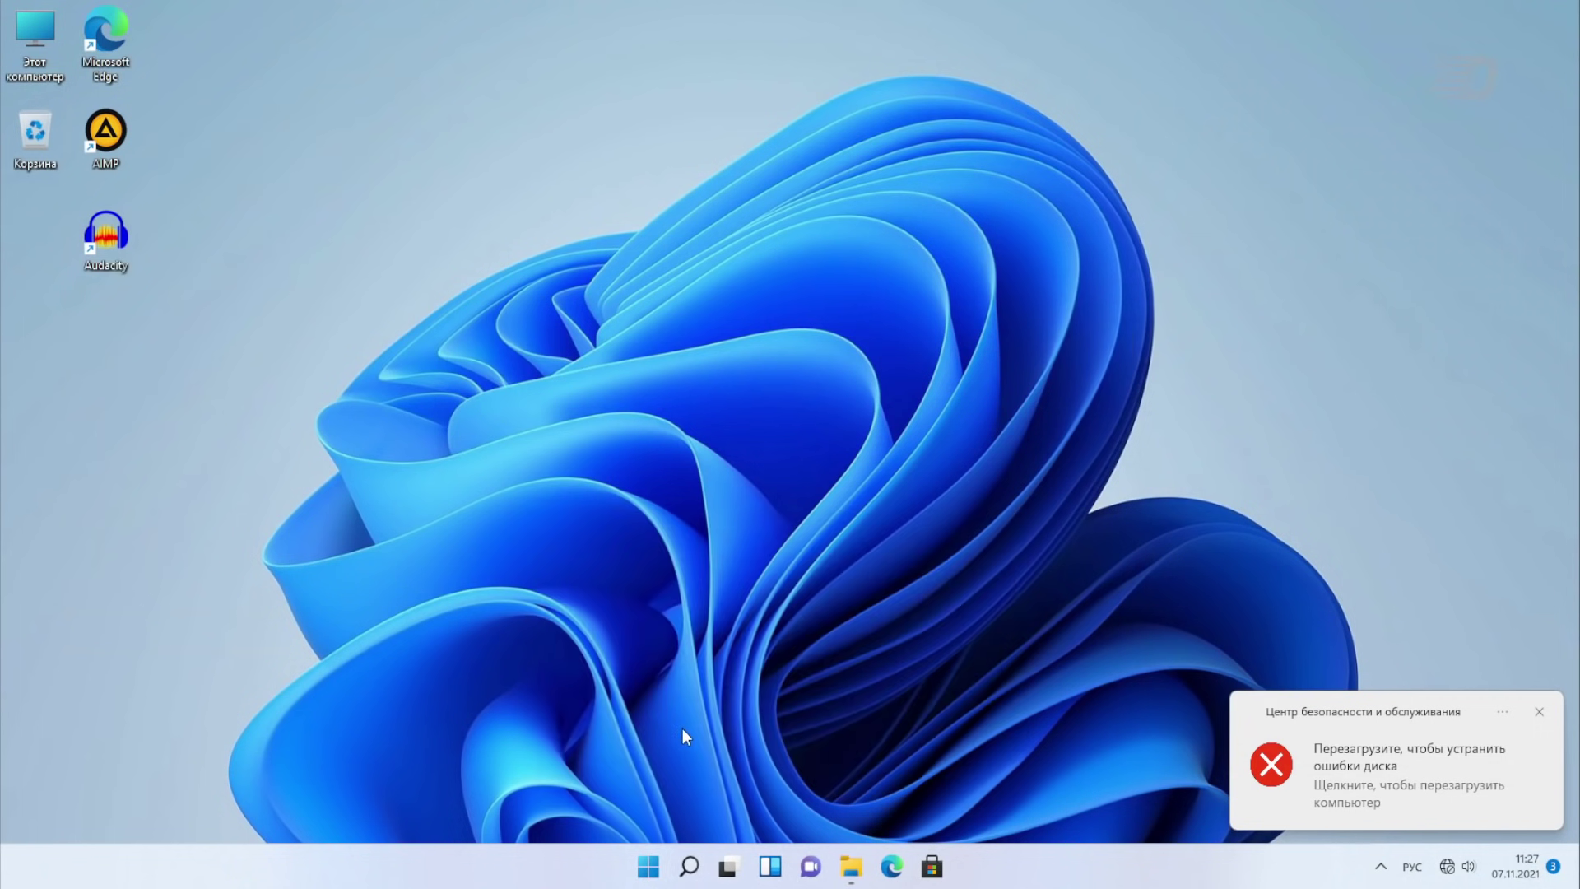
# Step: Create a new folder on the desktop and enter выфвфыв as its name
pyautogui.rightClick(330, 566)
pyautogui.moveTo(416, 395)
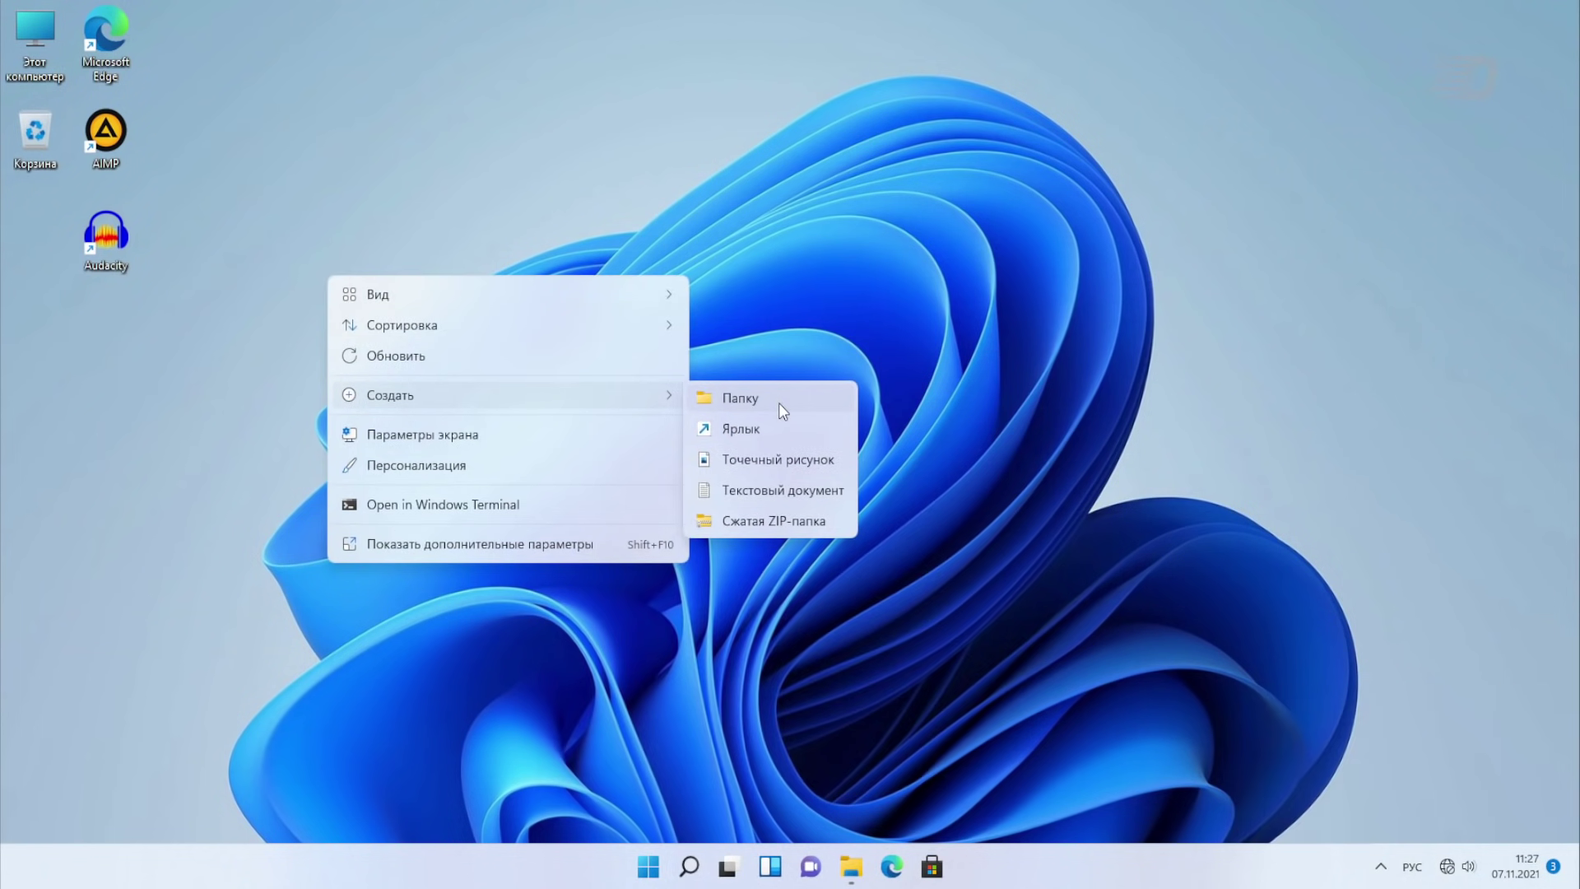
pyautogui.click(779, 402)
pyautogui.write('выфвфыв')
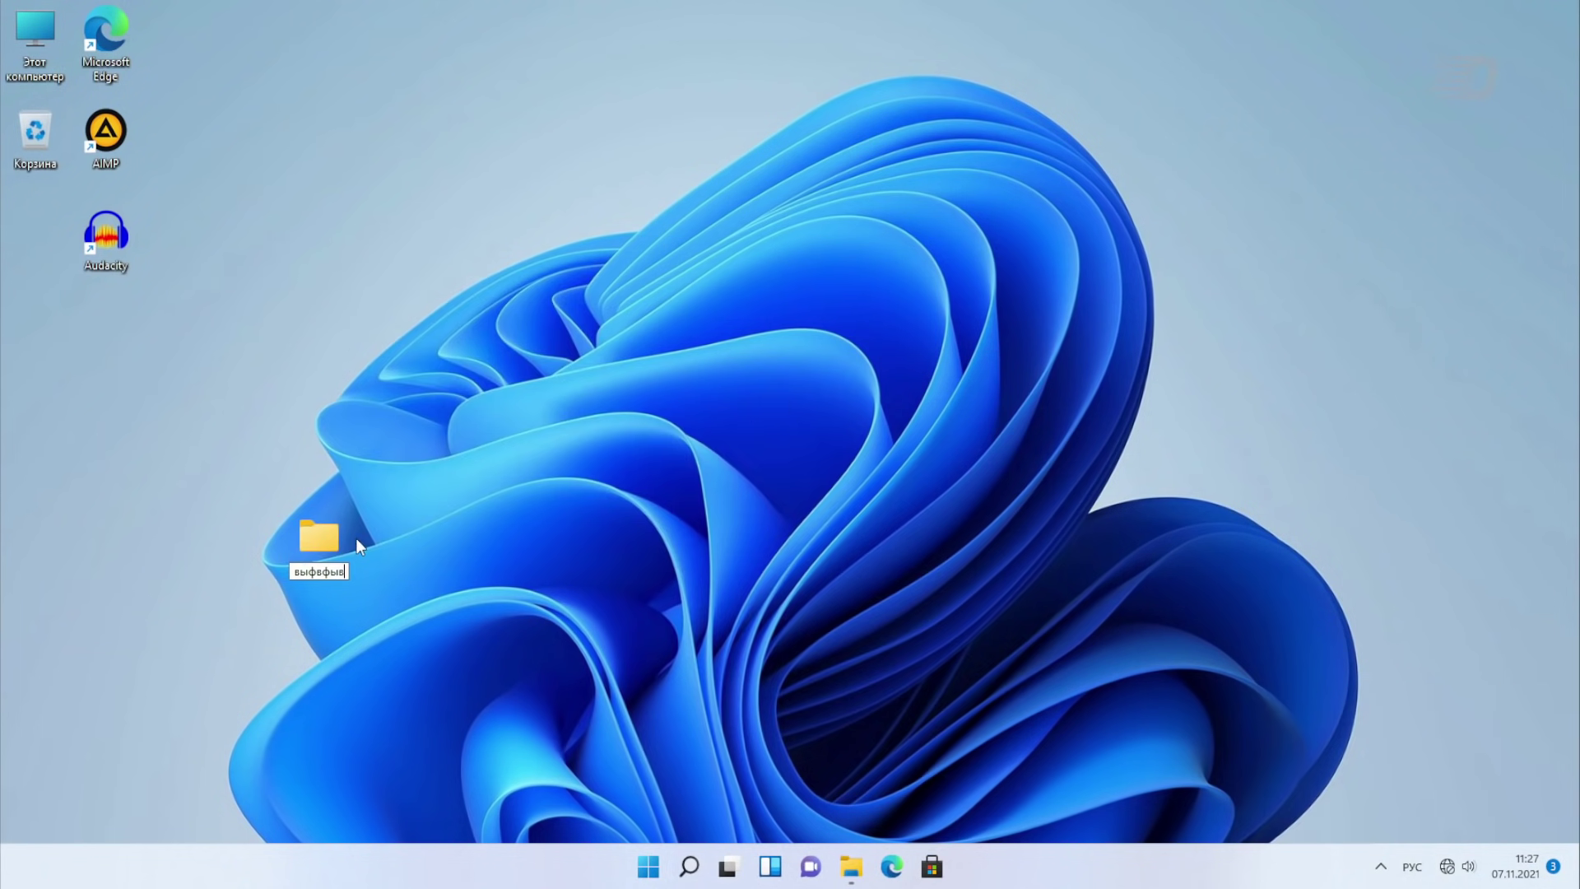
# Step: Switch the input language to English and name the new desktop folder asdasdas instead
pyautogui.hotkey('alt', 'shift')
pyautogui.press('BackSpace')
pyautogui.press('BackSpace')
pyautogui.press('BackSpace')
pyautogui.press('BackSpace')
pyautogui.press('BackSpace')
pyautogui.press('BackSpace')
pyautogui.press('BackSpace')
pyautogui.write('asdasdas')
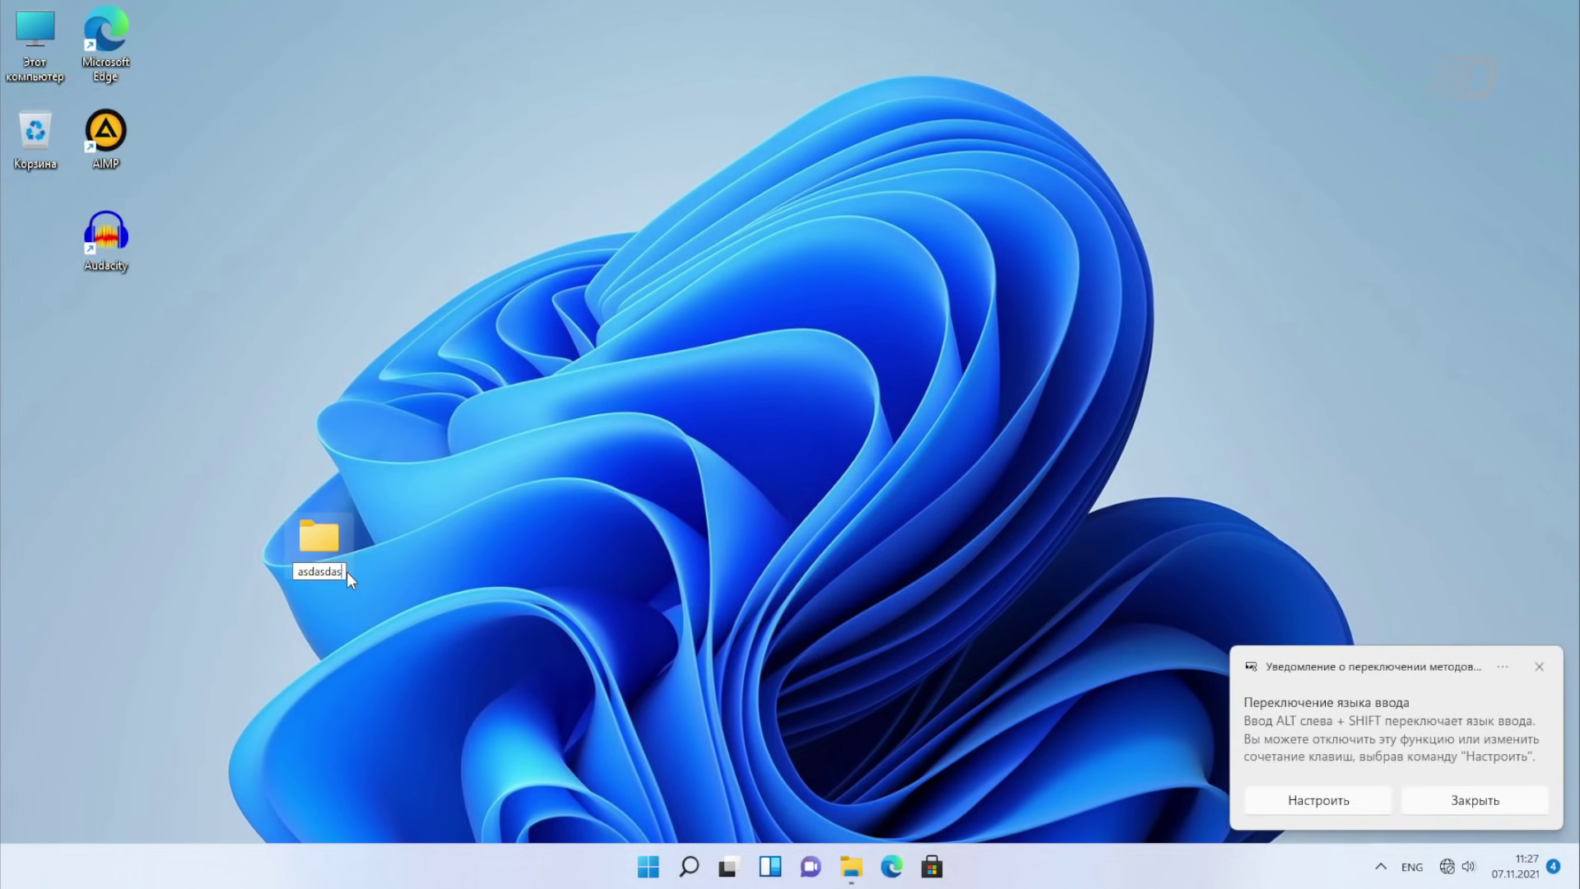
pyautogui.press('Return')
# Step: Create a text document named qwe inside the asdasdas folder and dismiss the resulting dialog
pyautogui.doubleClick(349, 550)
pyautogui.rightClick(496, 382)
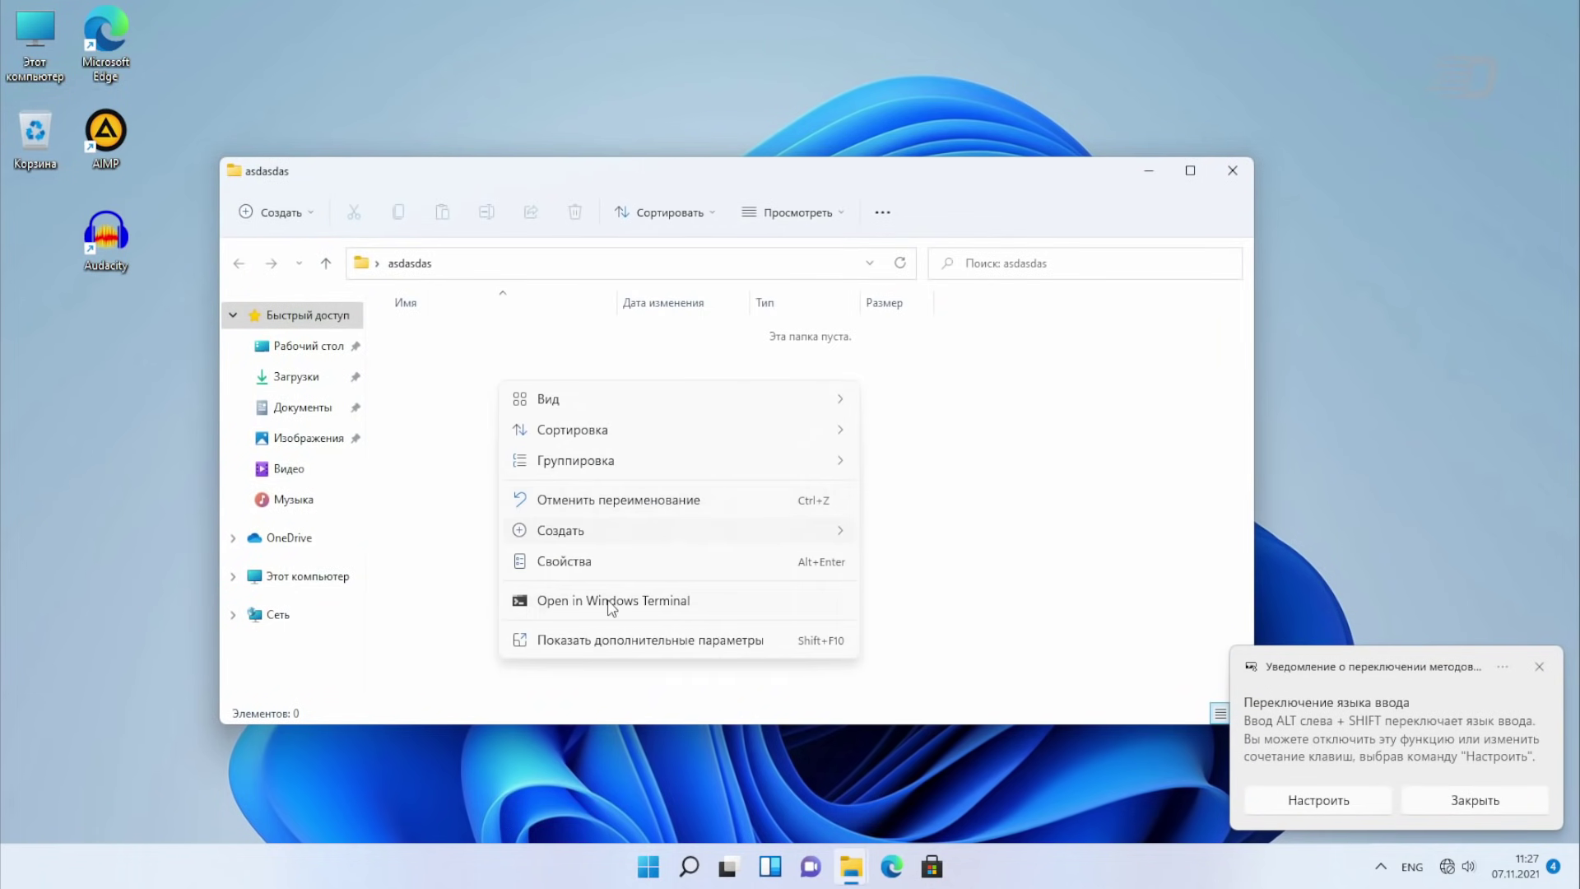
pyautogui.moveTo(620, 536)
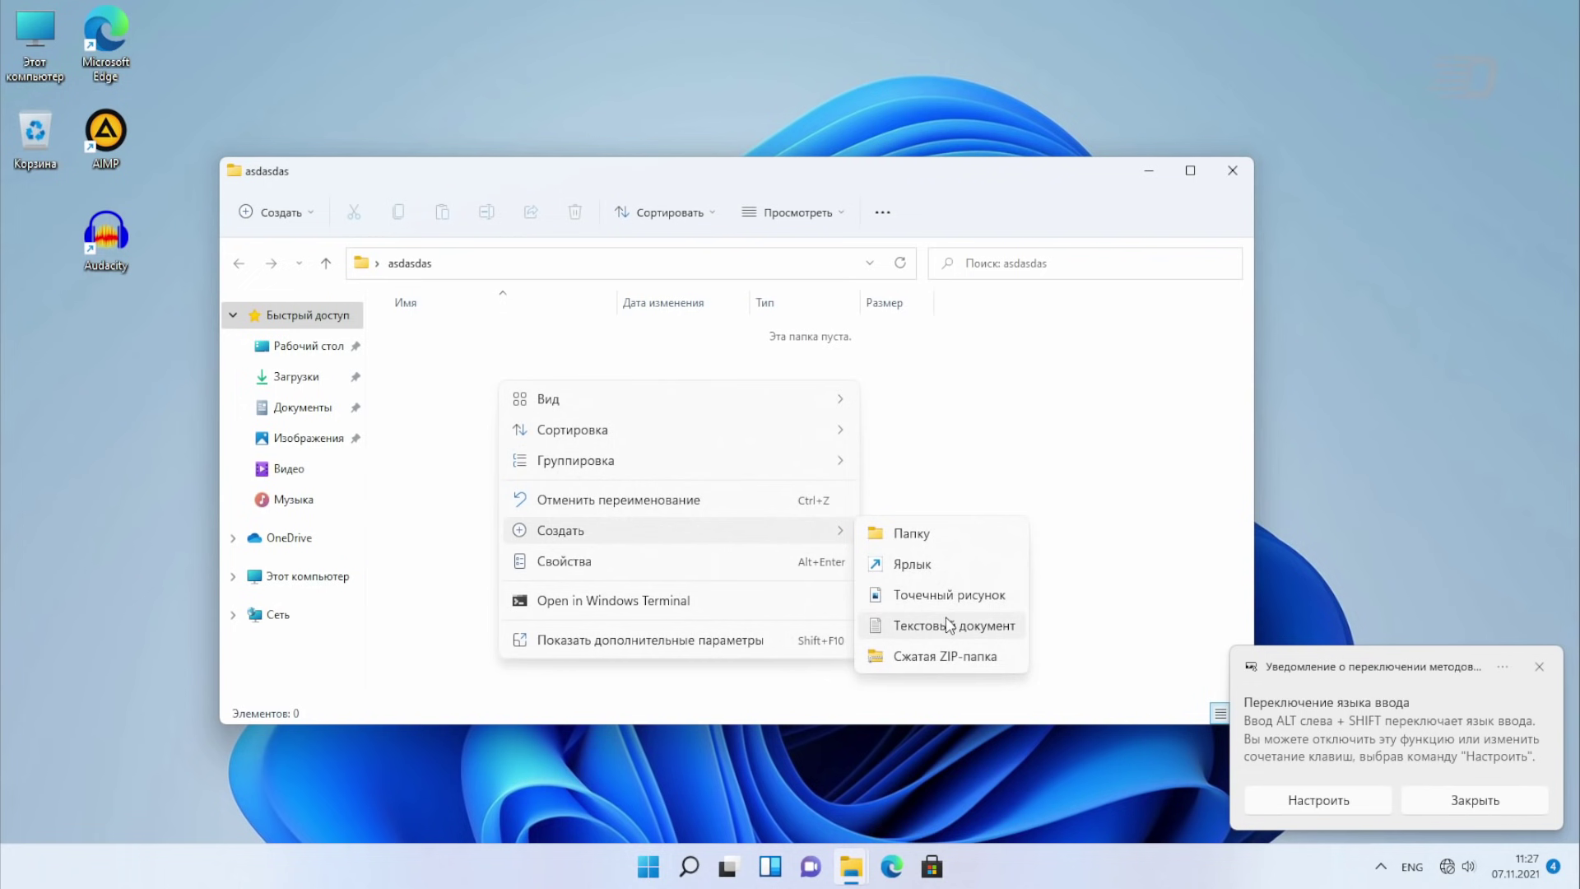
pyautogui.click(926, 623)
pyautogui.write('qwe')
pyautogui.press('Return')
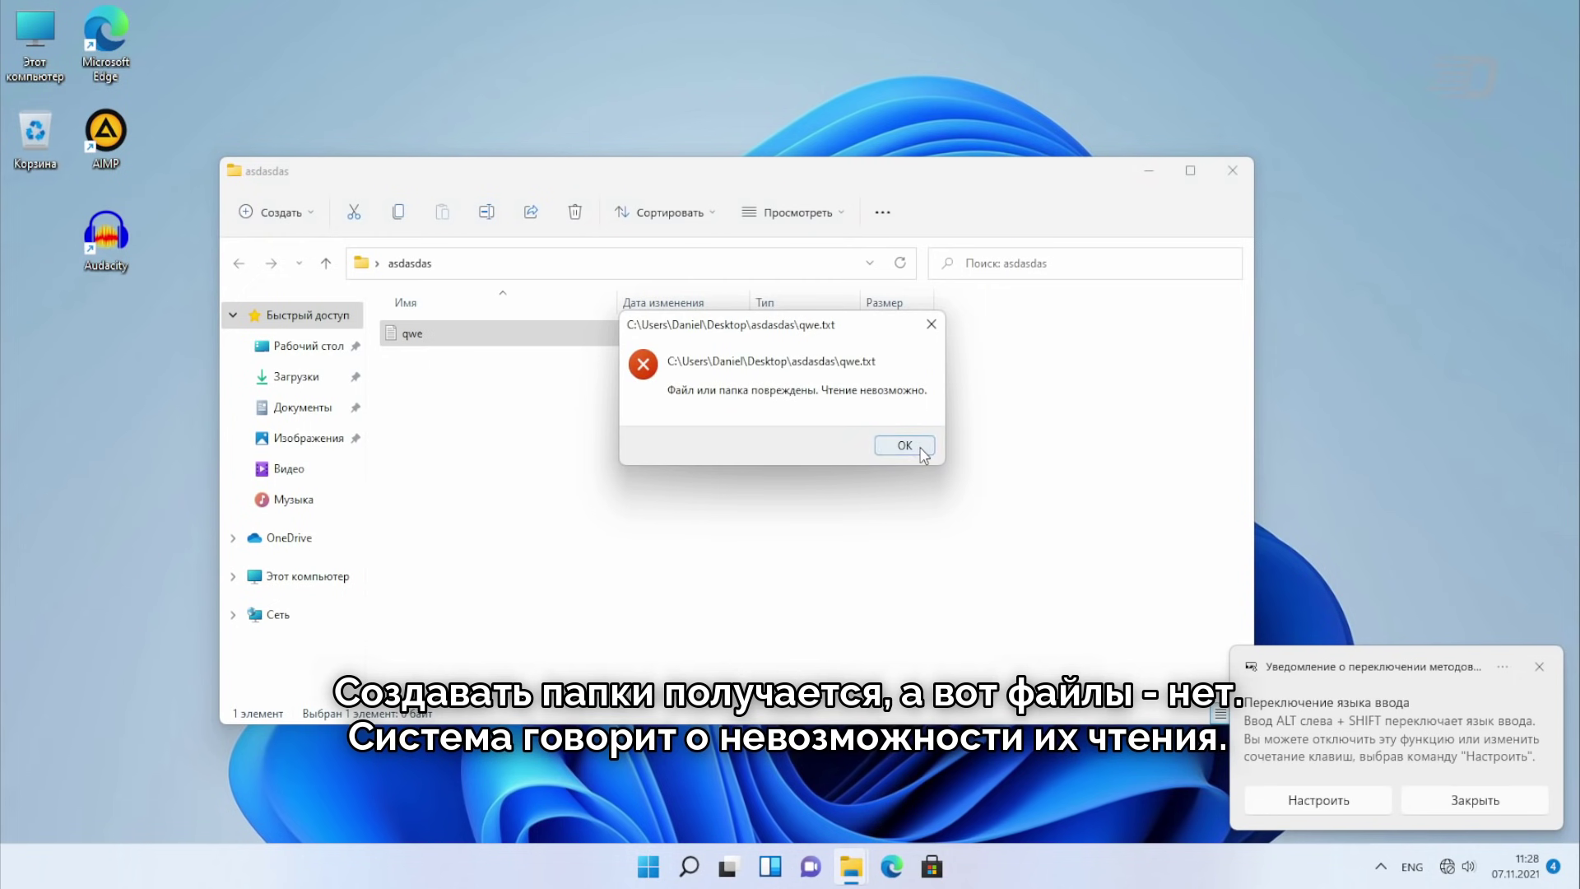
pyautogui.click(913, 452)
# Step: Create a bitmap image named wqwewwq in the asdasdas folder
pyautogui.rightClick(470, 412)
pyautogui.moveTo(640, 571)
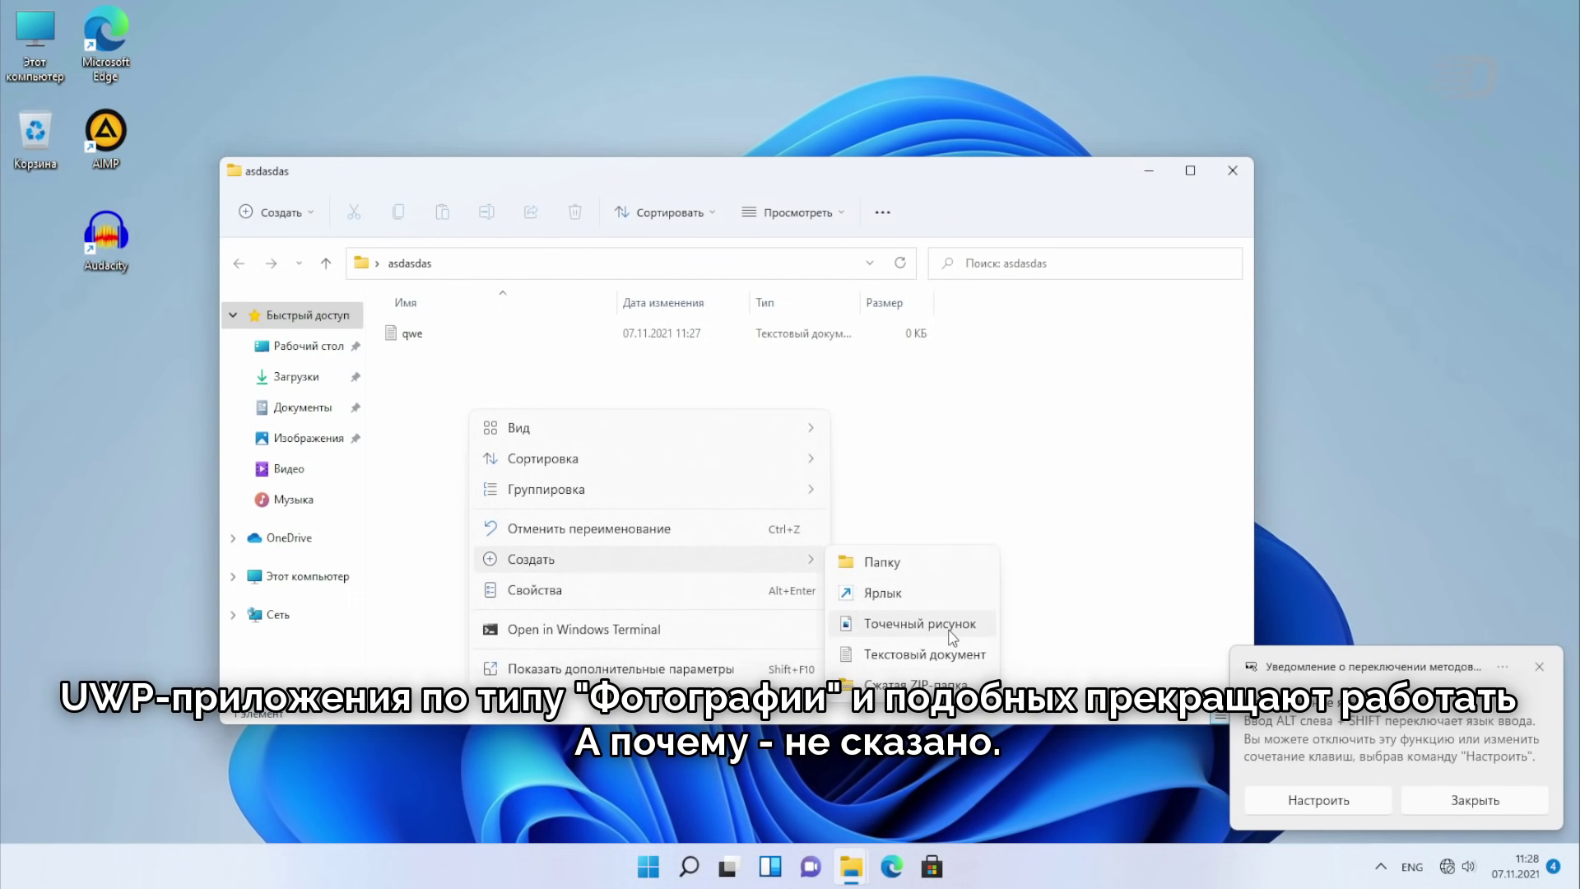
pyautogui.click(873, 617)
pyautogui.write('wqwewwq')
pyautogui.press('Return')
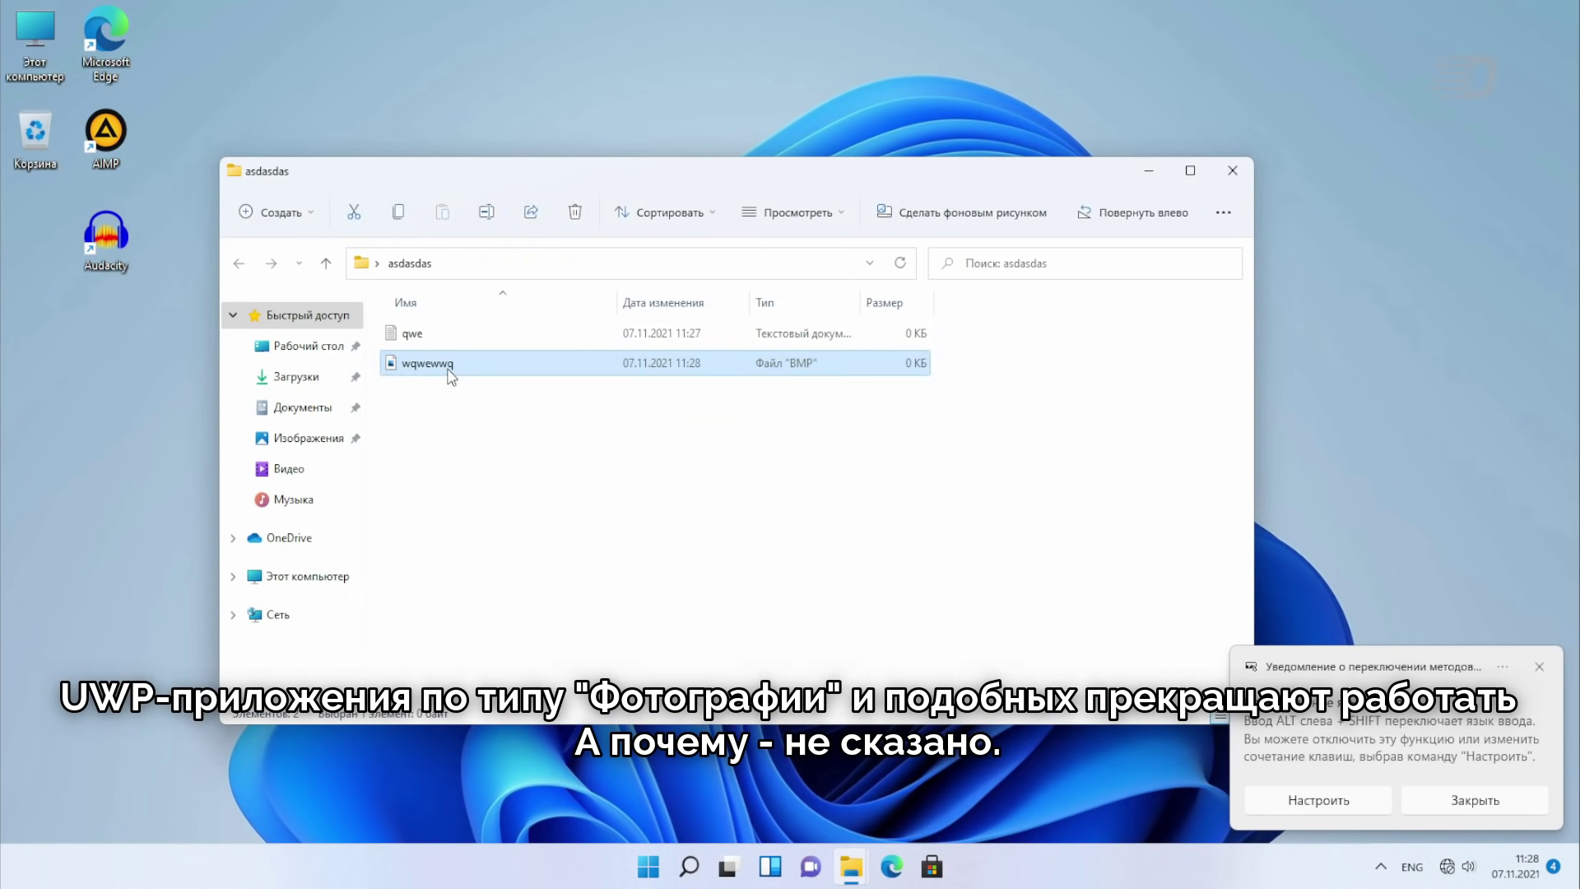
# Step: Try twice to open the wqwewwq bitmap, dismiss the dialogs and close the folder window
pyautogui.doubleClick(448, 366)
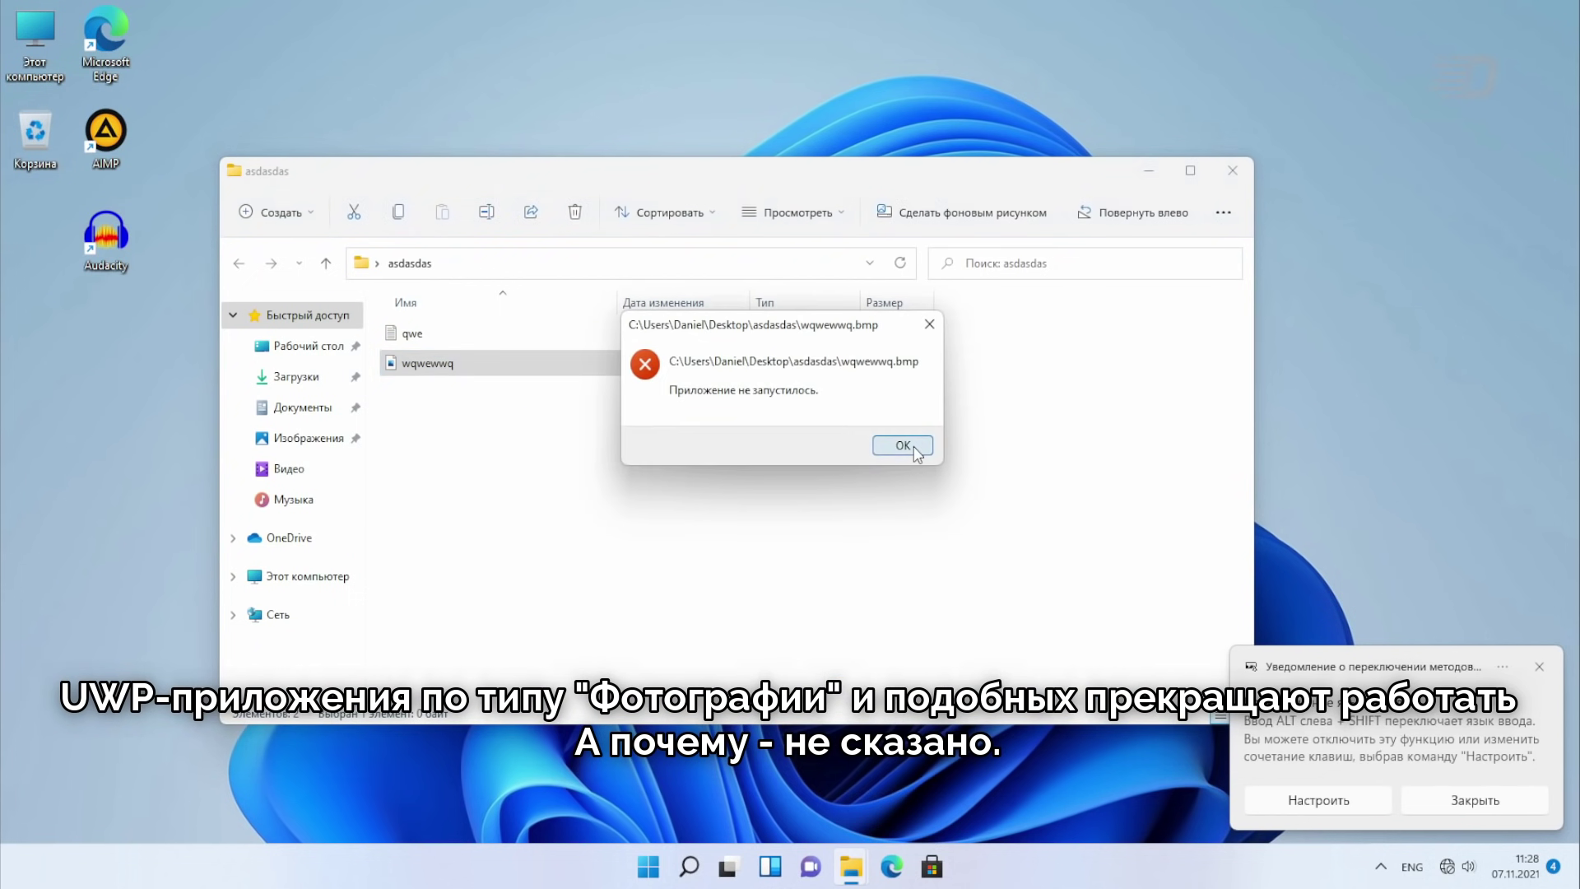
pyautogui.click(915, 449)
pyautogui.doubleClick(435, 367)
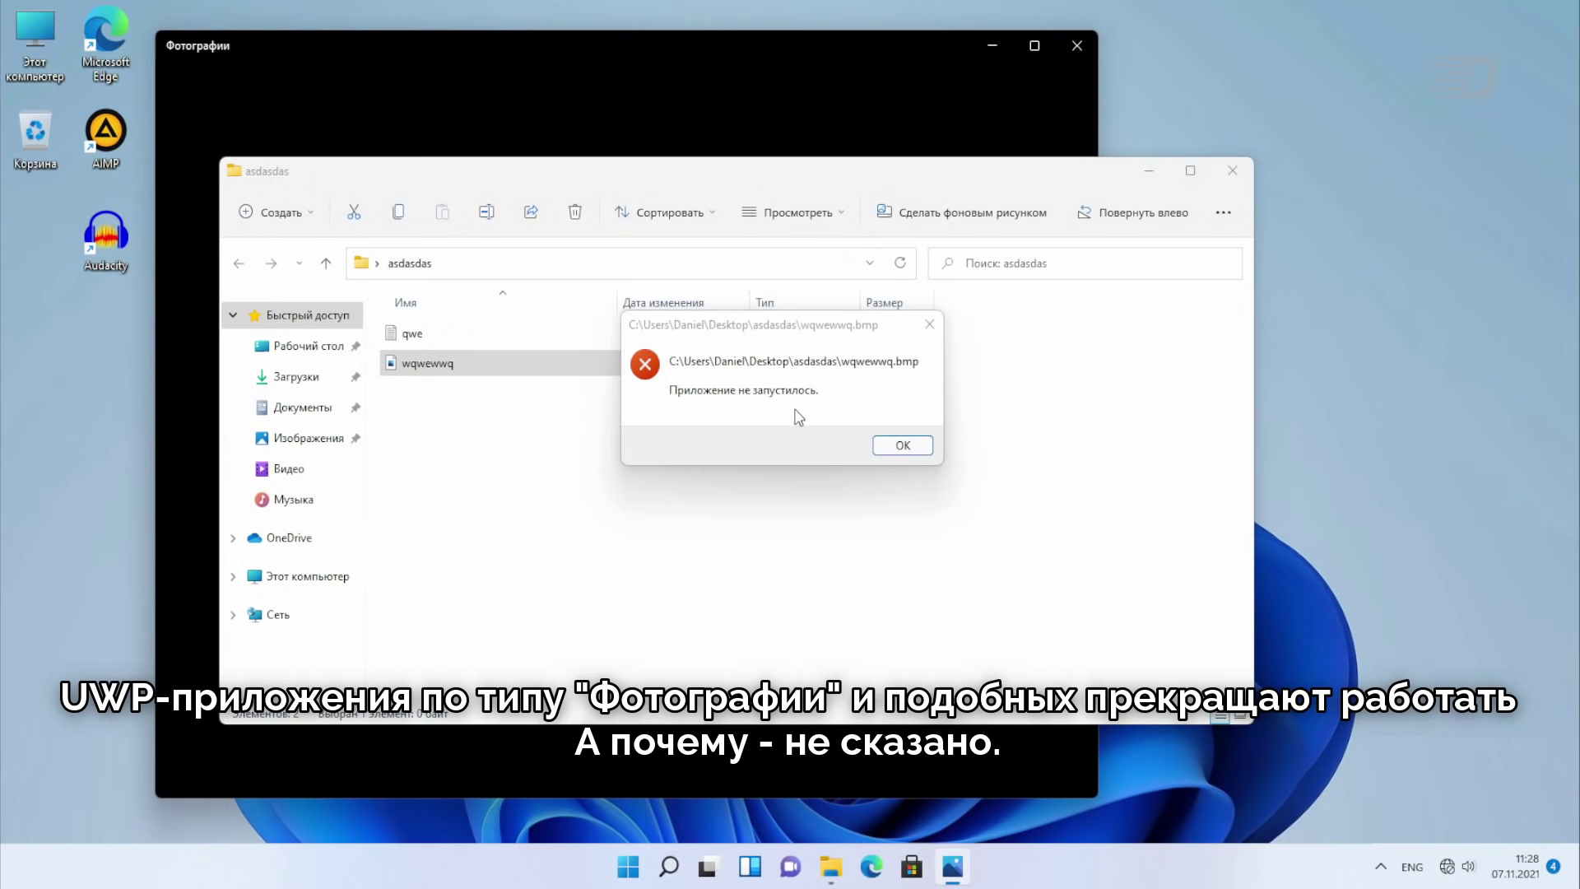
pyautogui.click(902, 445)
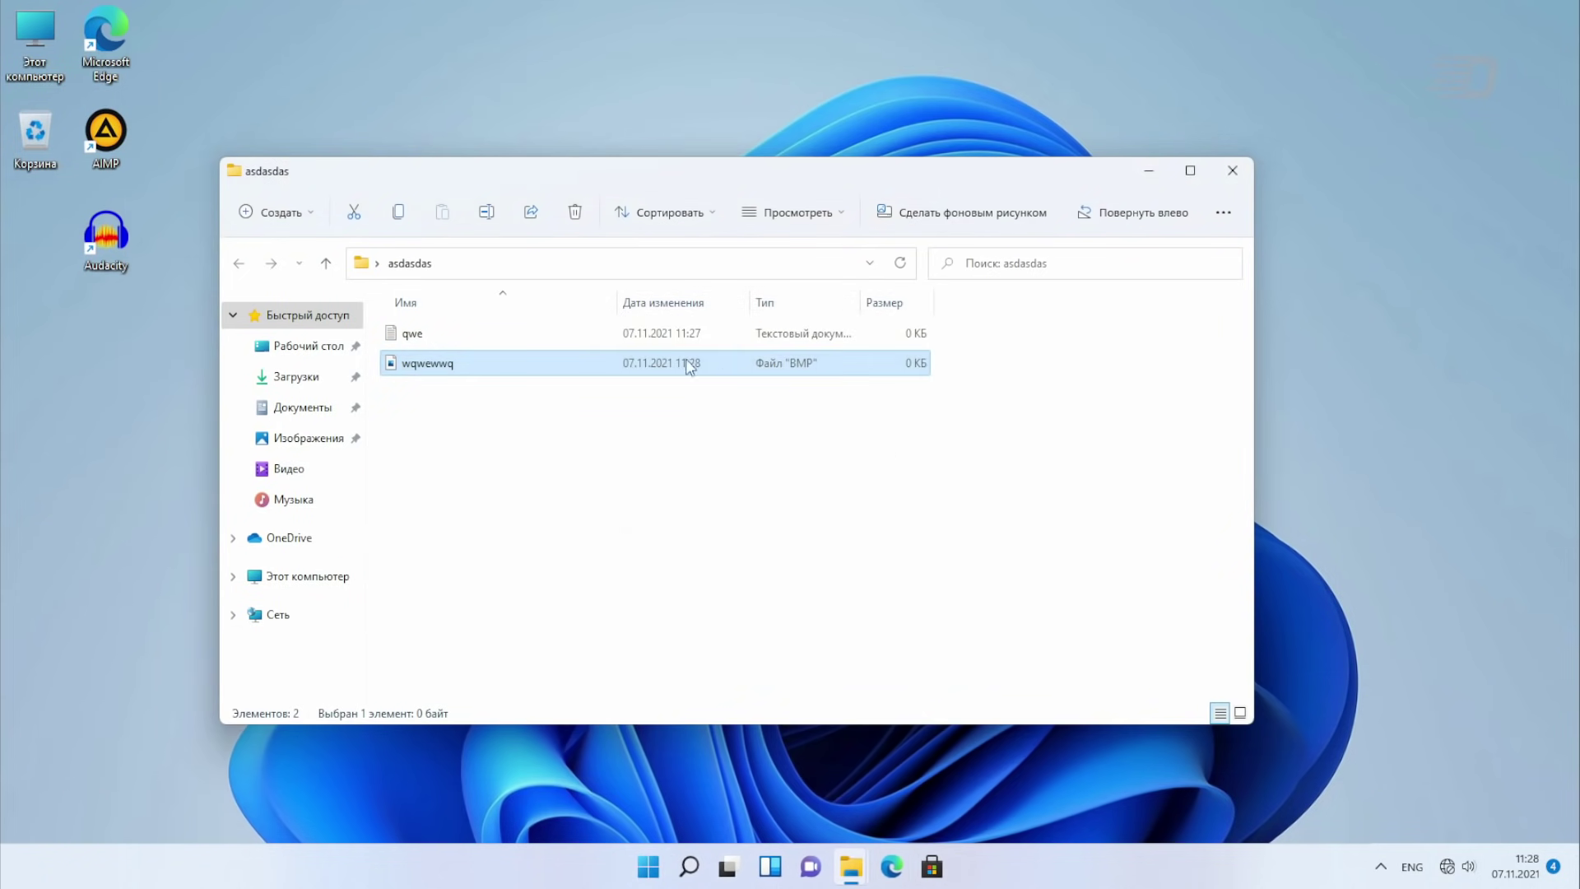
pyautogui.click(905, 445)
pyautogui.click(1224, 212)
pyautogui.click(1232, 170)
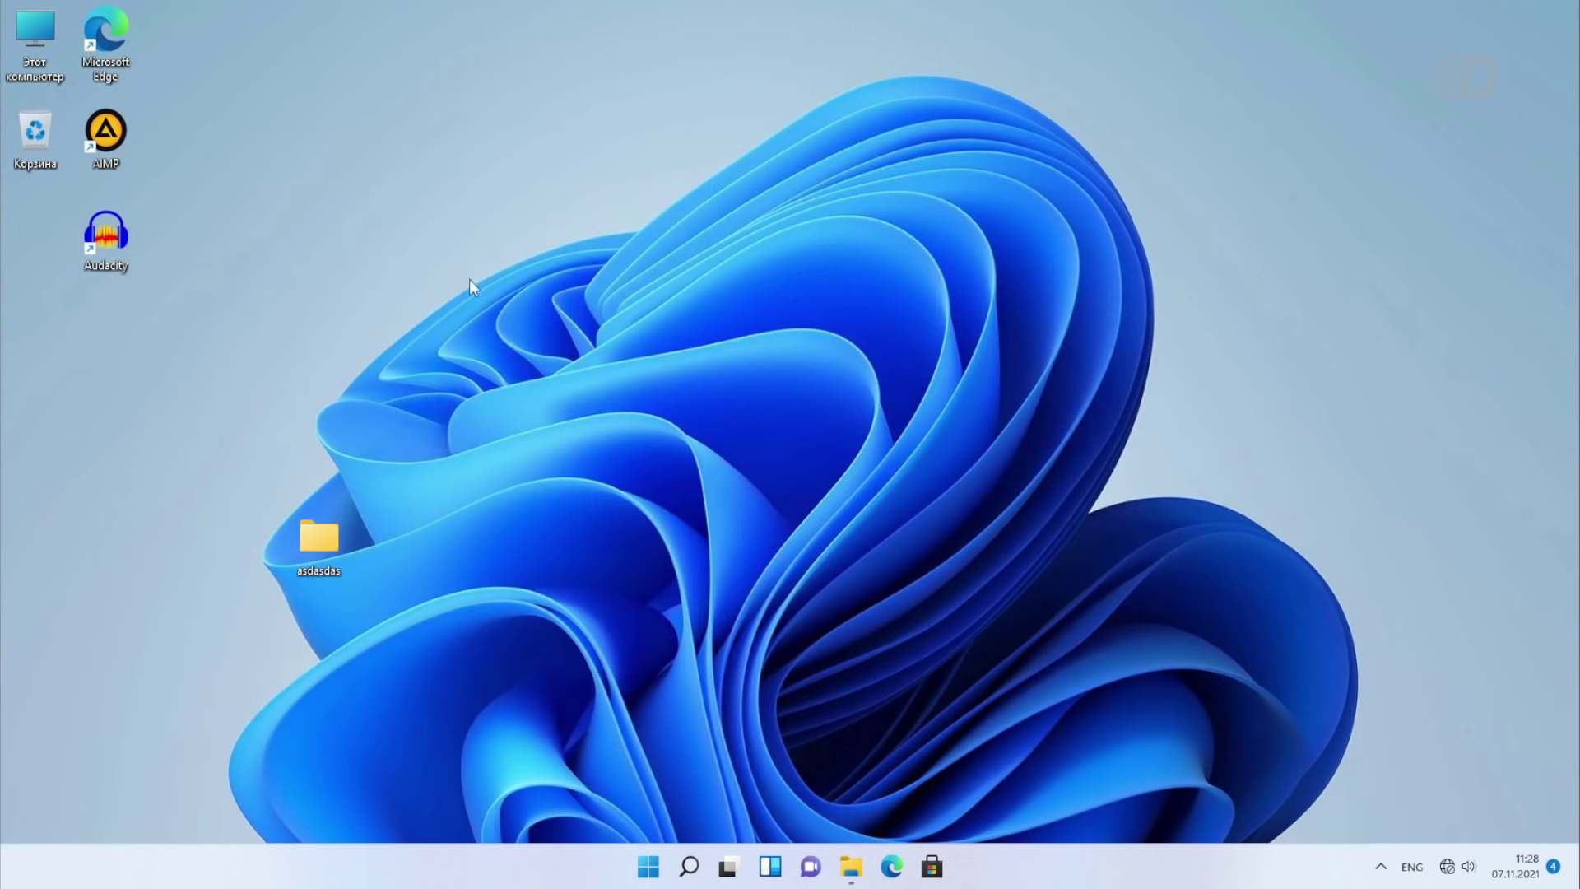
# Step: Launch Audacity, dismiss its welcome message, move its window aside and check the program's About information
pyautogui.doubleClick(106, 234)
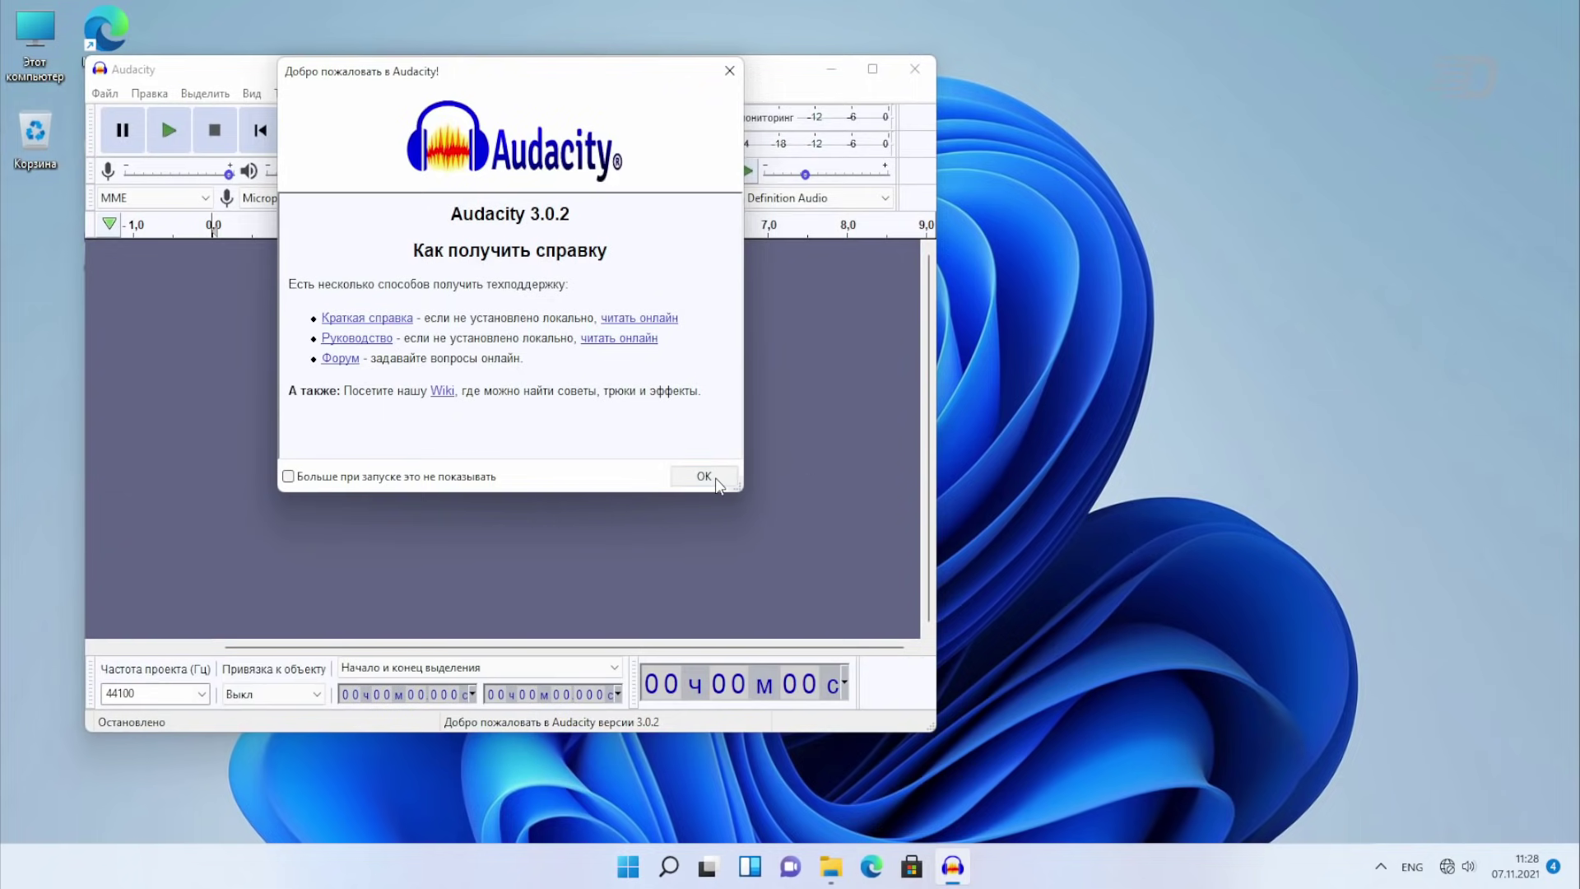
pyautogui.click(706, 476)
pyautogui.moveTo(294, 92); pyautogui.dragTo(774, 105)
pyautogui.click(1121, 114)
pyautogui.click(1152, 245)
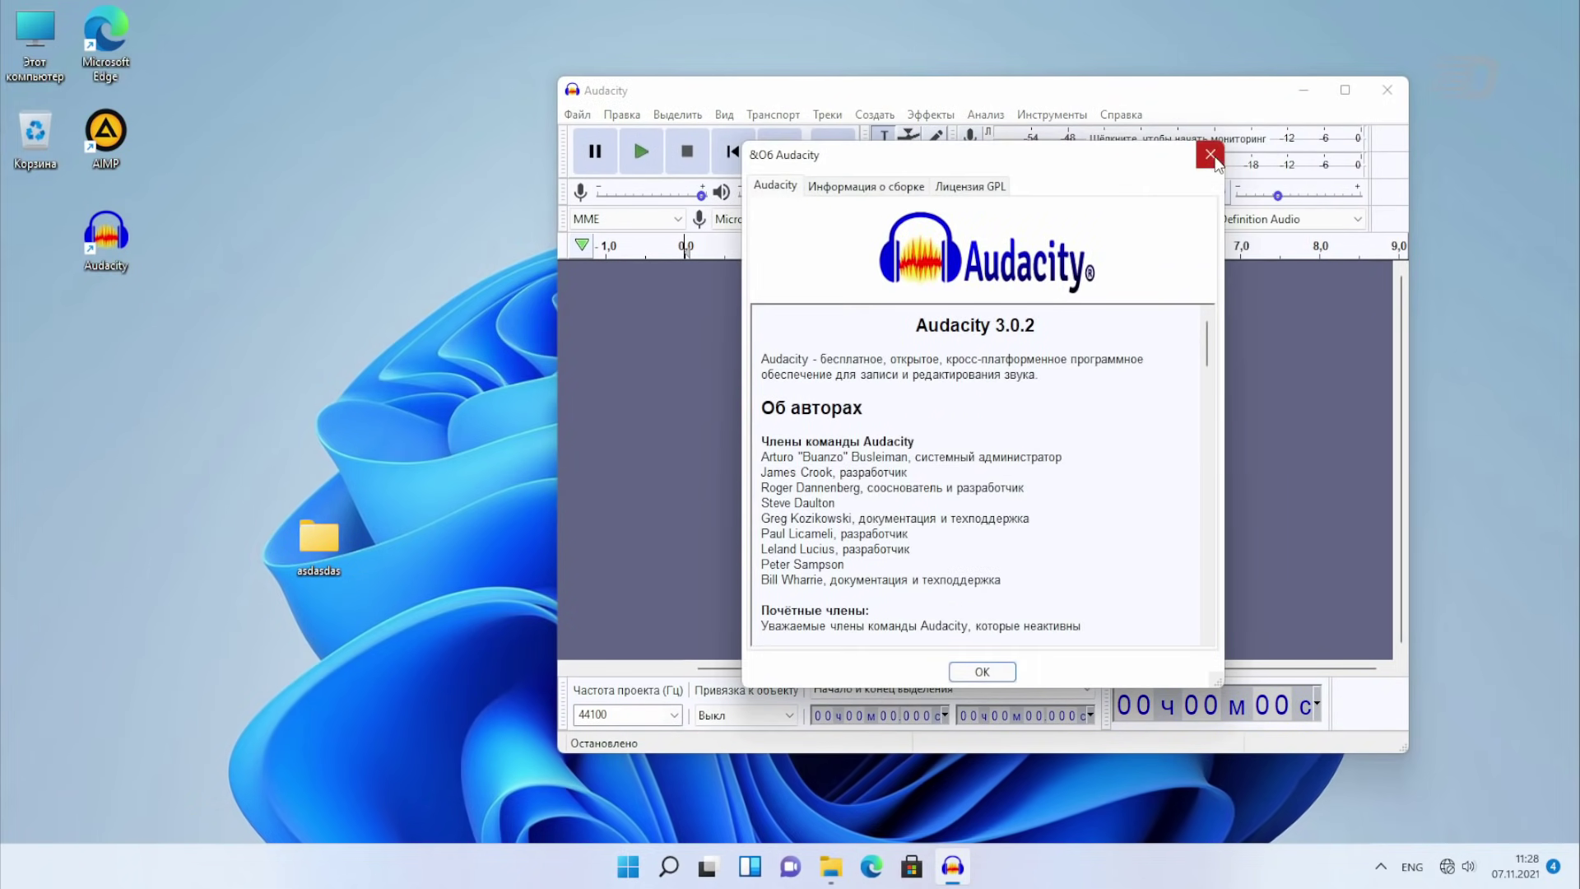
pyautogui.click(1210, 155)
pyautogui.hotkey('alt', 'f')
pyautogui.press('Escape')
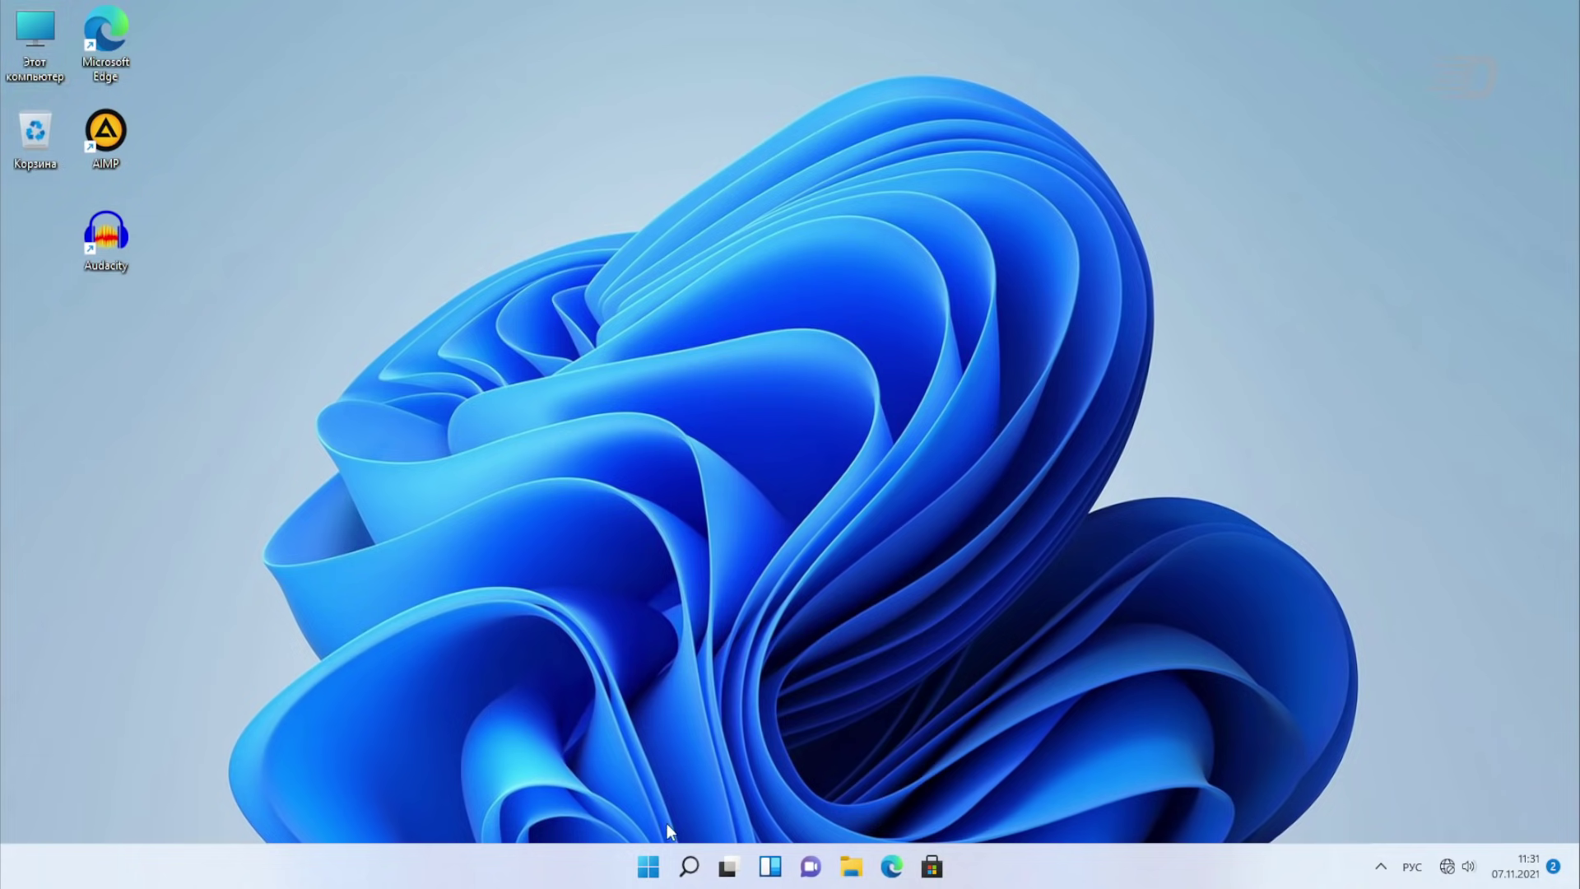
# Step: Open local disk C: from This PC to view its folders
pyautogui.click(649, 865)
pyautogui.click(854, 389)
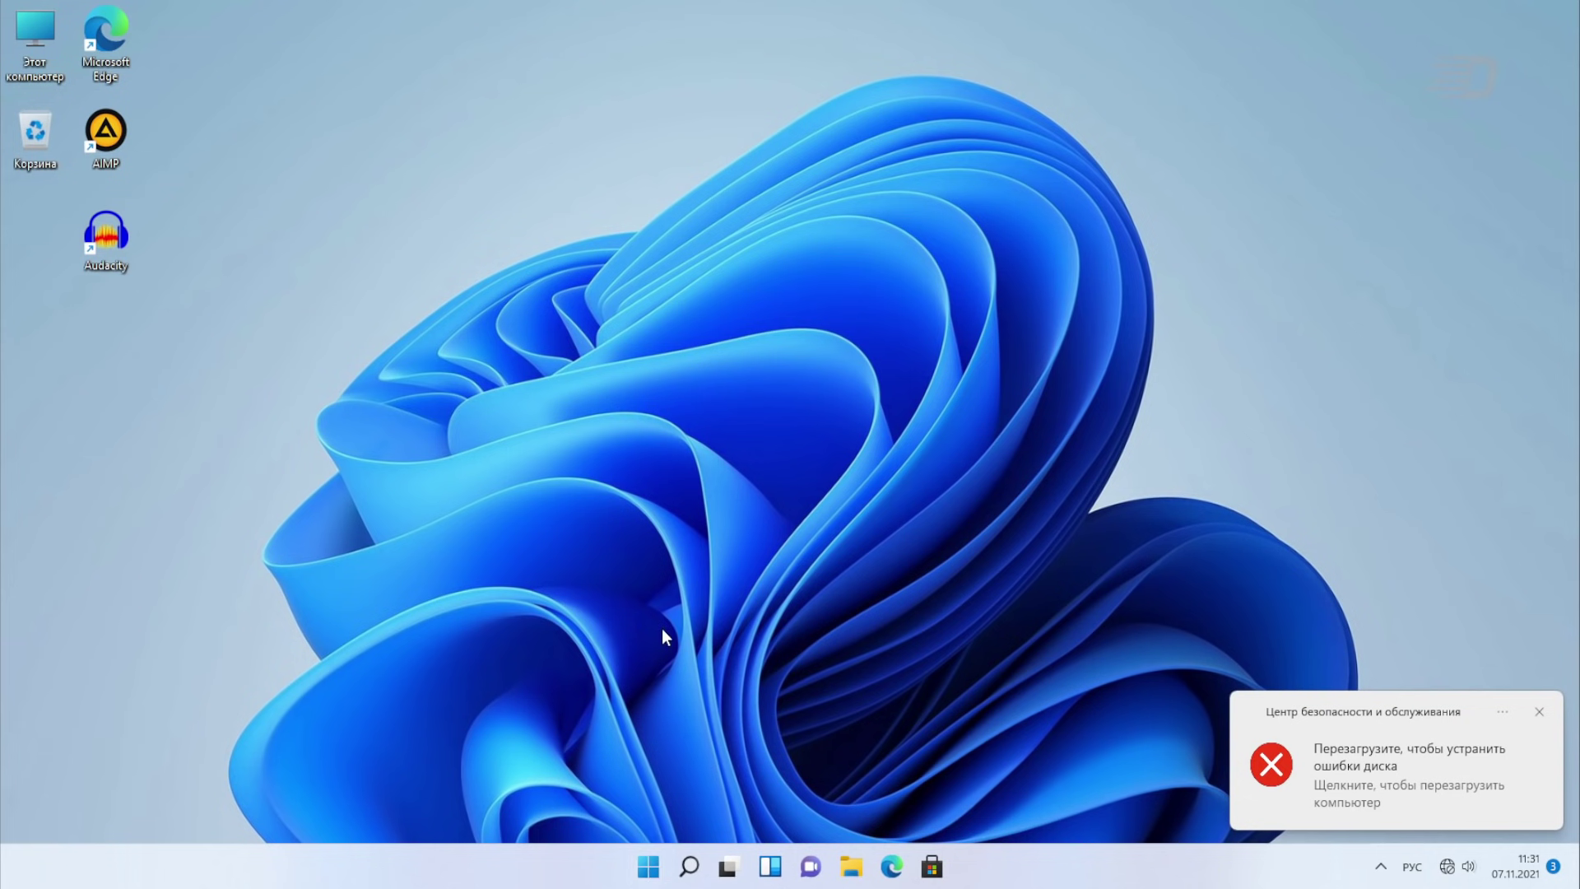
pyautogui.doubleClick(37, 74)
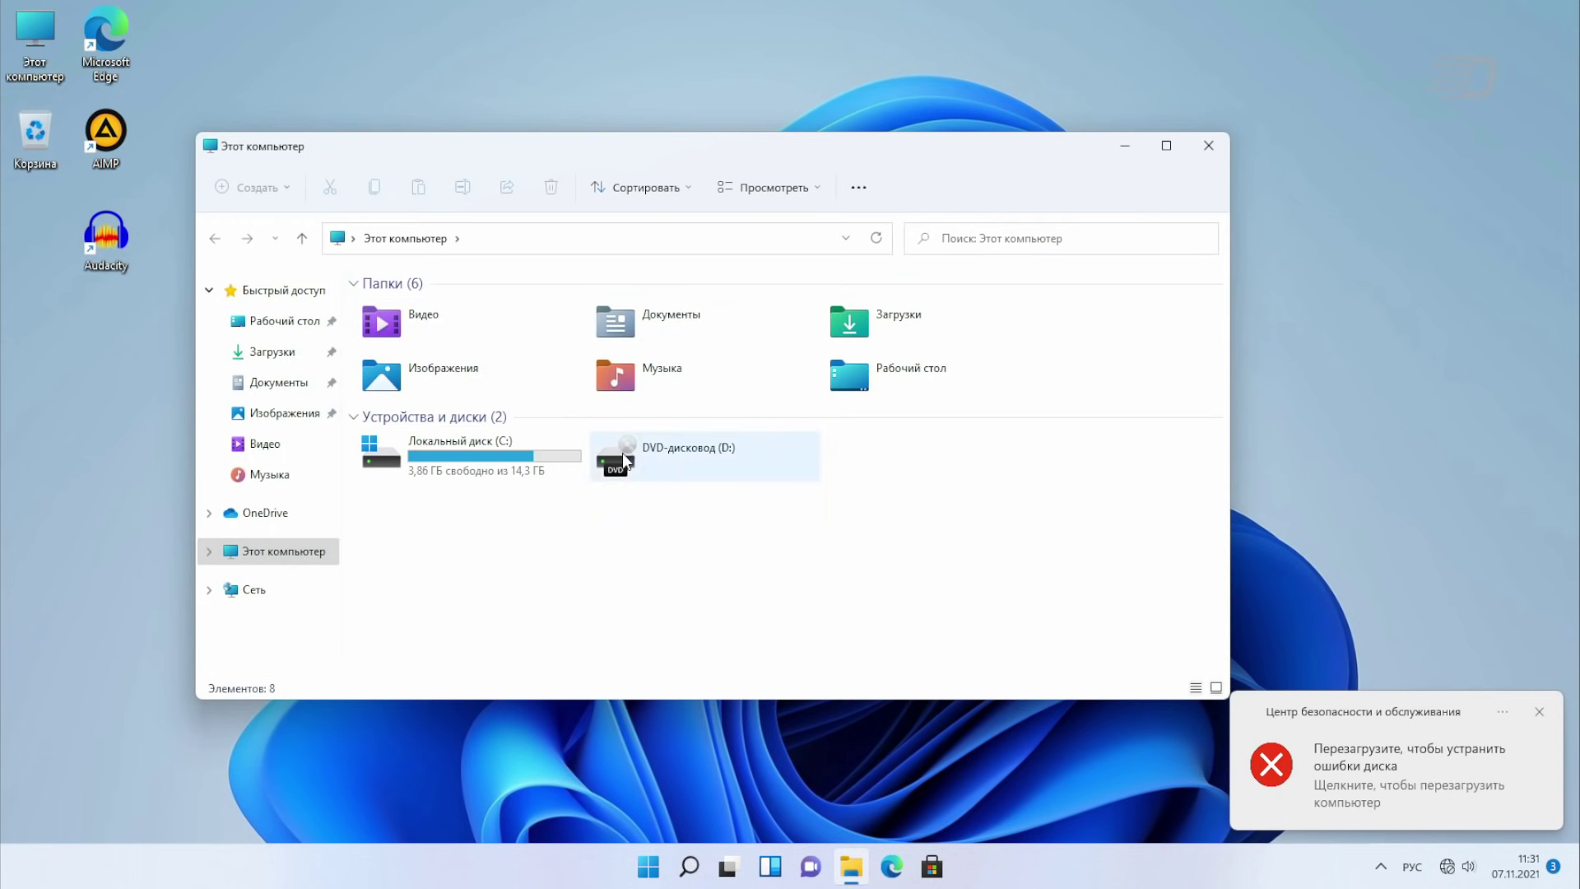
pyautogui.doubleClick(622, 454)
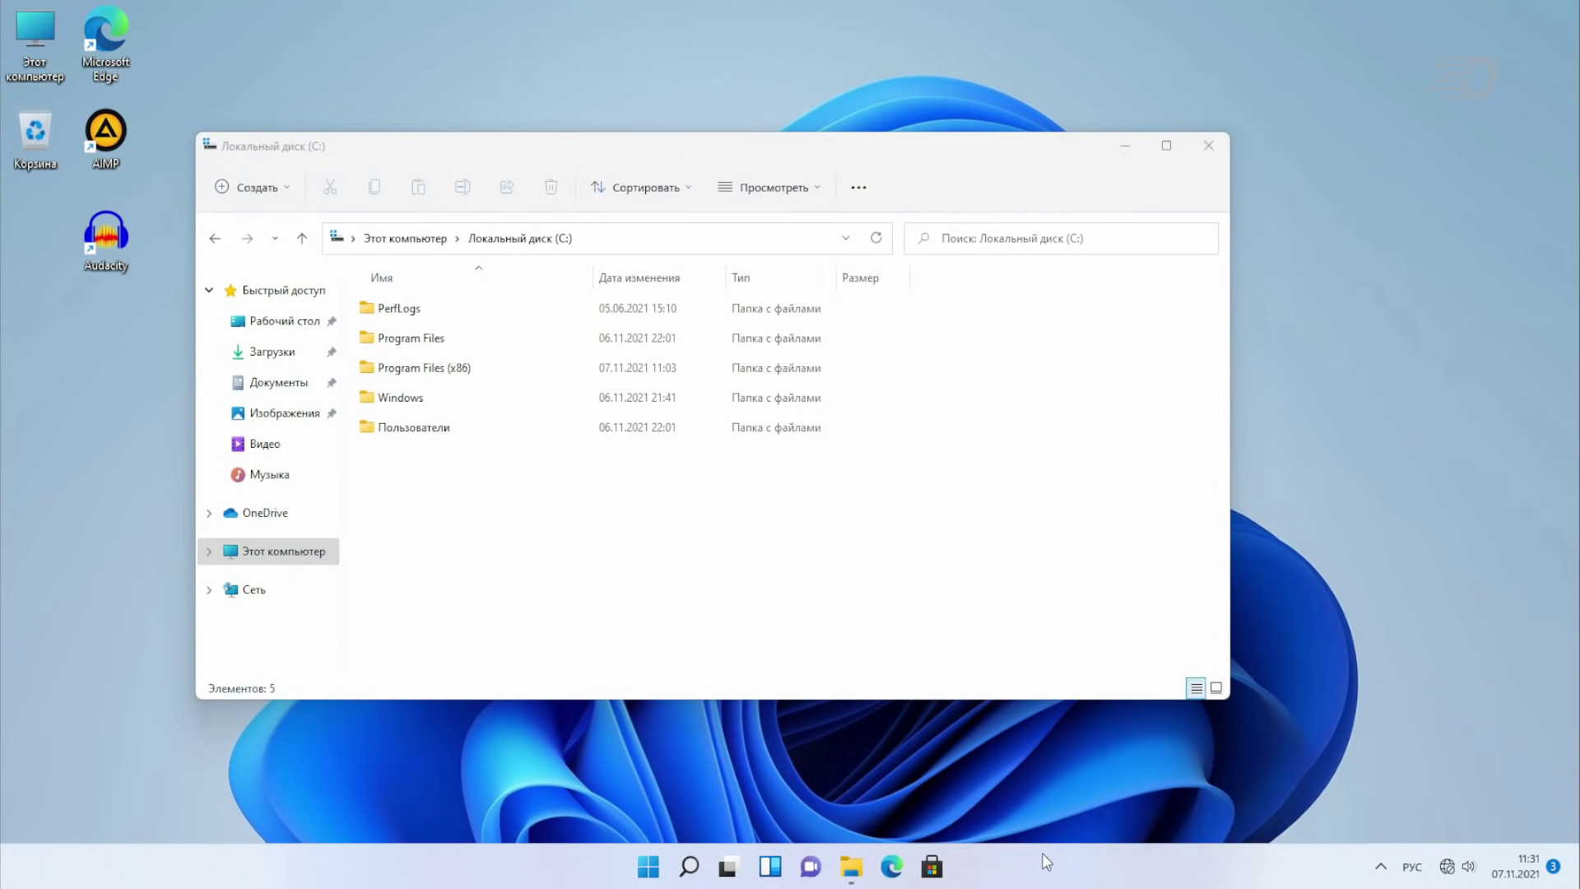
# Step: Open Task Manager in detailed view and check the disk, CPU and memory performance graphs
pyautogui.hotkey('ctrl', 'shift', 'Escape')
pyautogui.moveTo(177, 74); pyautogui.dragTo(840, 160)
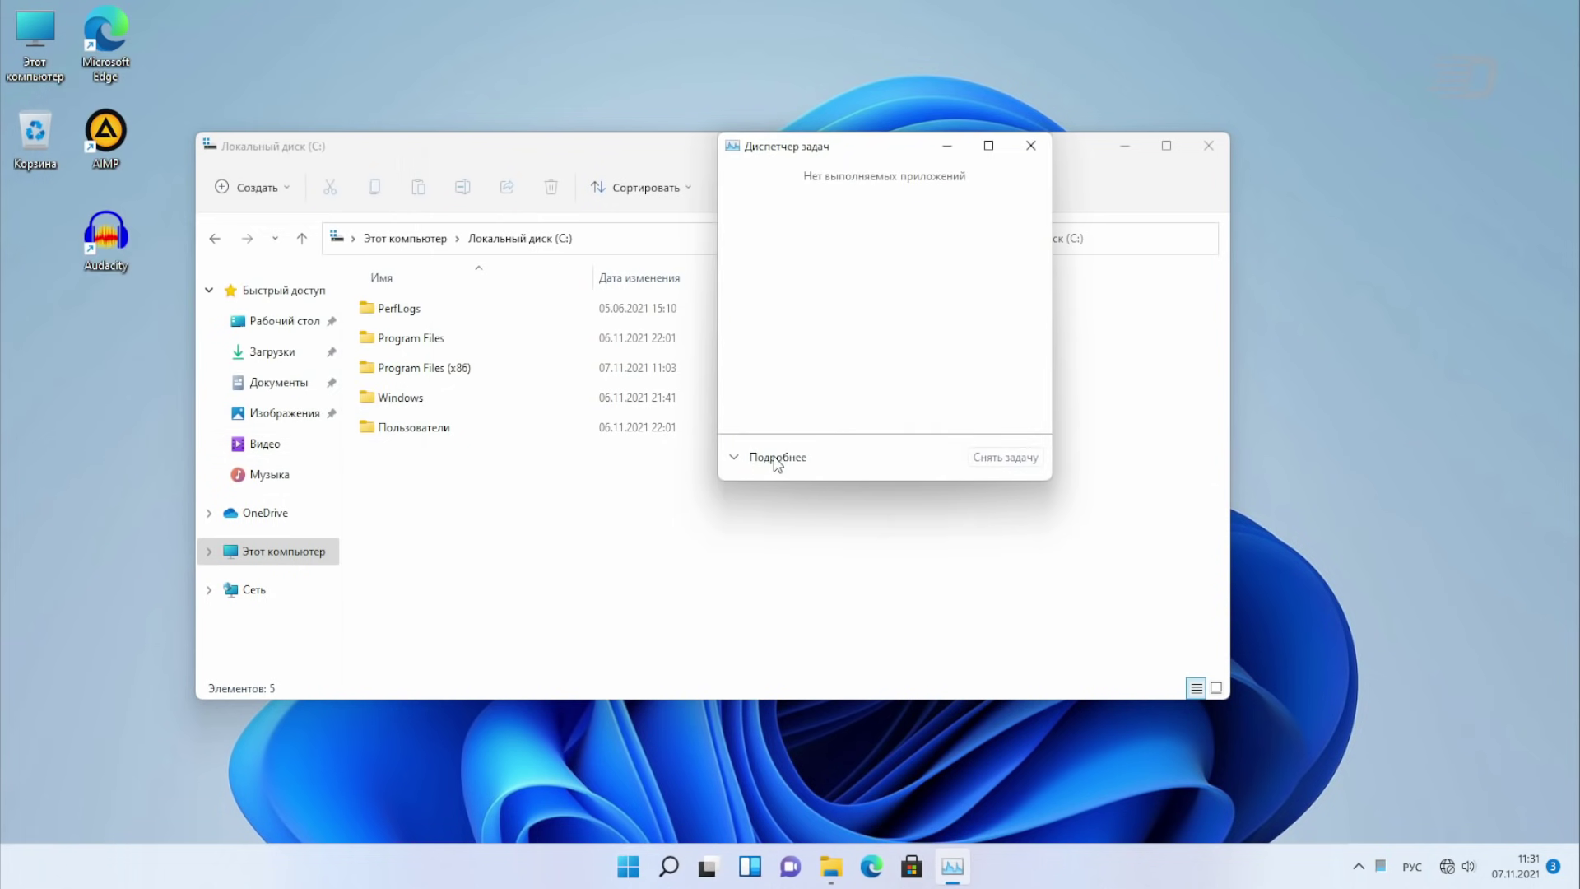
pyautogui.click(777, 463)
pyautogui.click(841, 193)
pyautogui.click(860, 366)
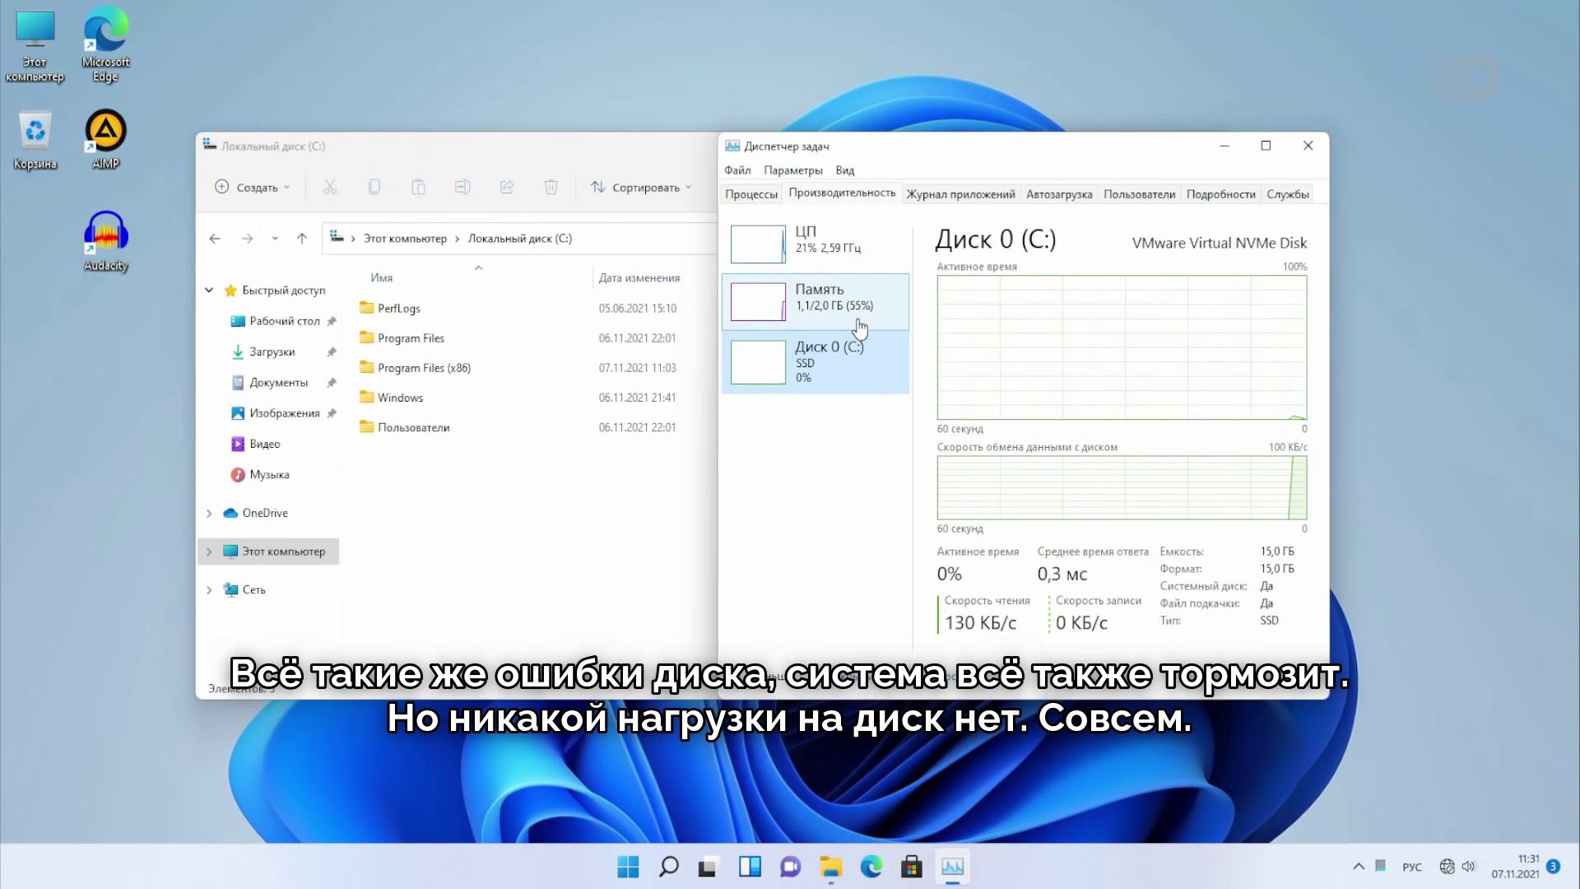
pyautogui.click(823, 259)
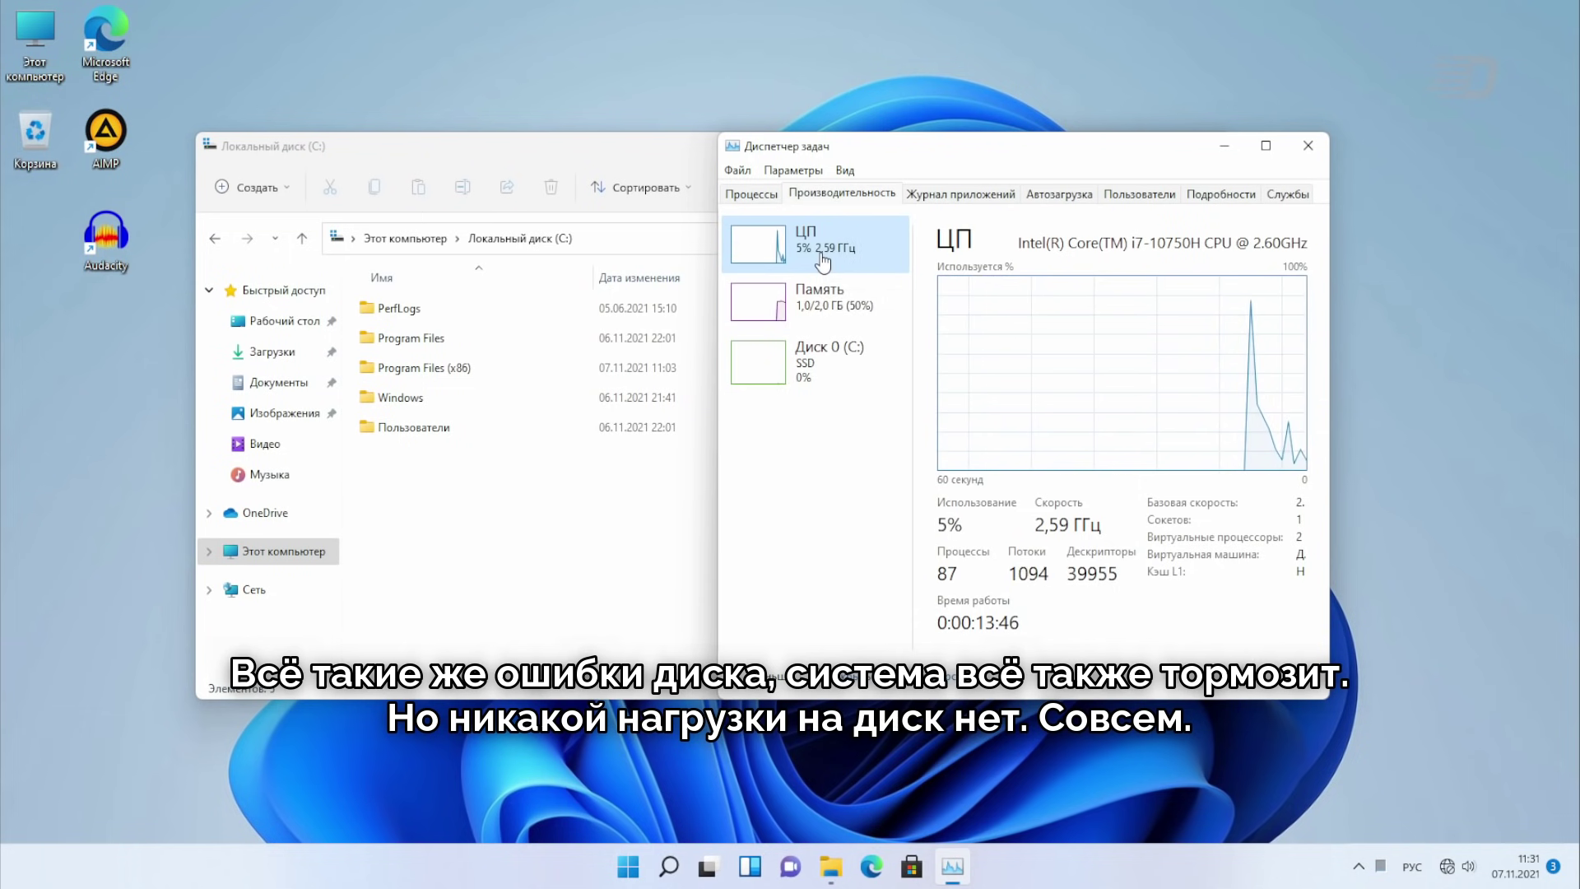
pyautogui.click(815, 303)
# Step: Open the Windows folder on drive C:, go into System32 and look through its contents
pyautogui.doubleClick(400, 398)
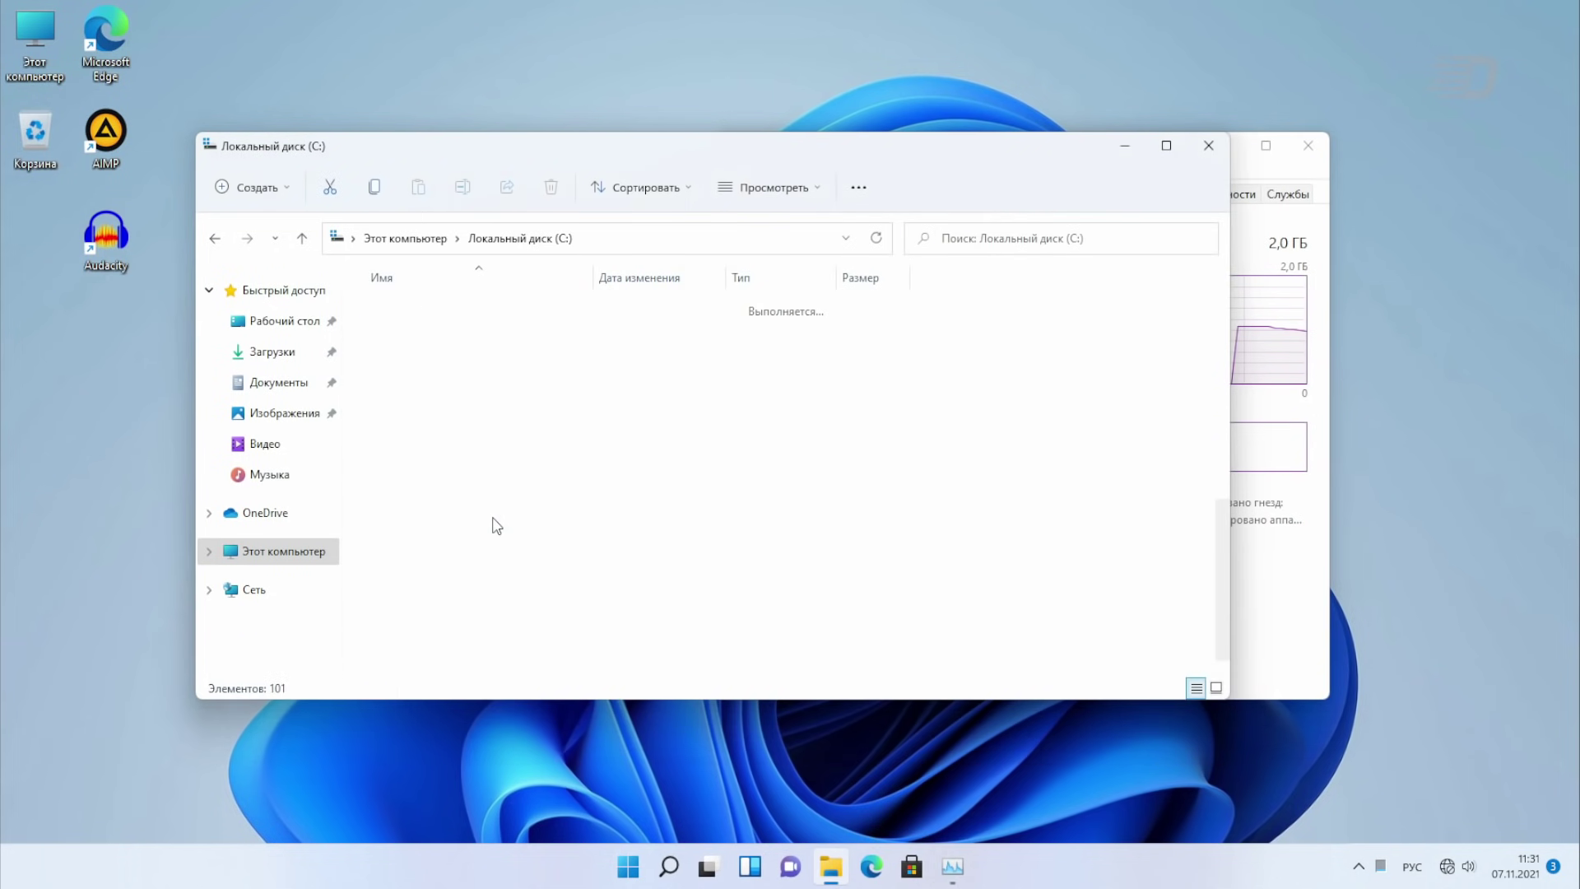
pyautogui.scroll(-15, 505, 494)
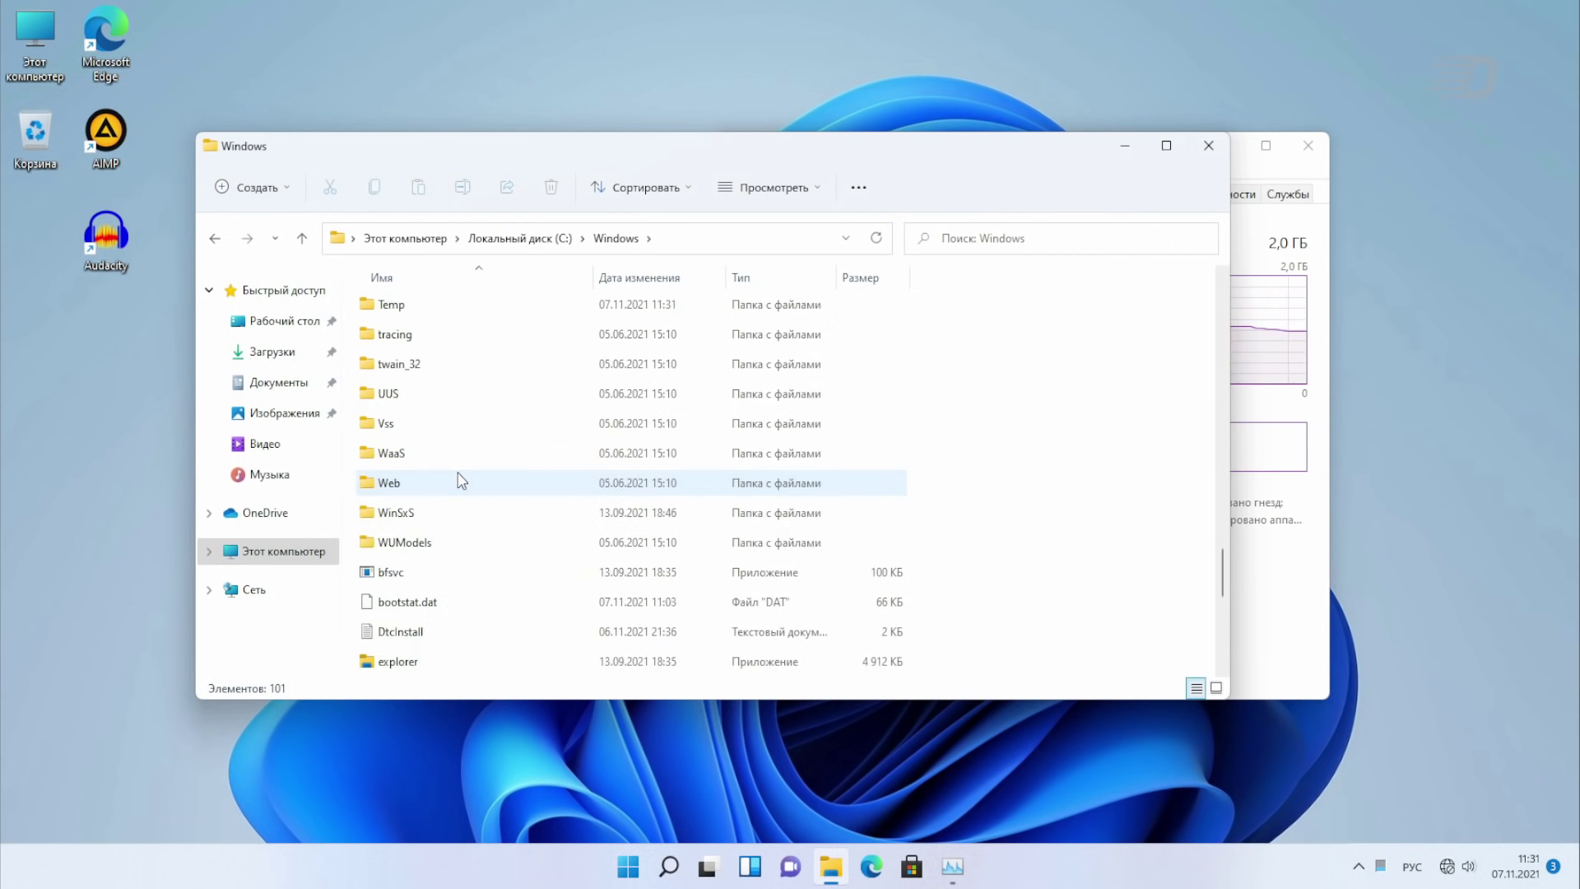
pyautogui.scroll(4, 458, 480)
pyautogui.click(426, 455)
pyautogui.doubleClick(426, 455)
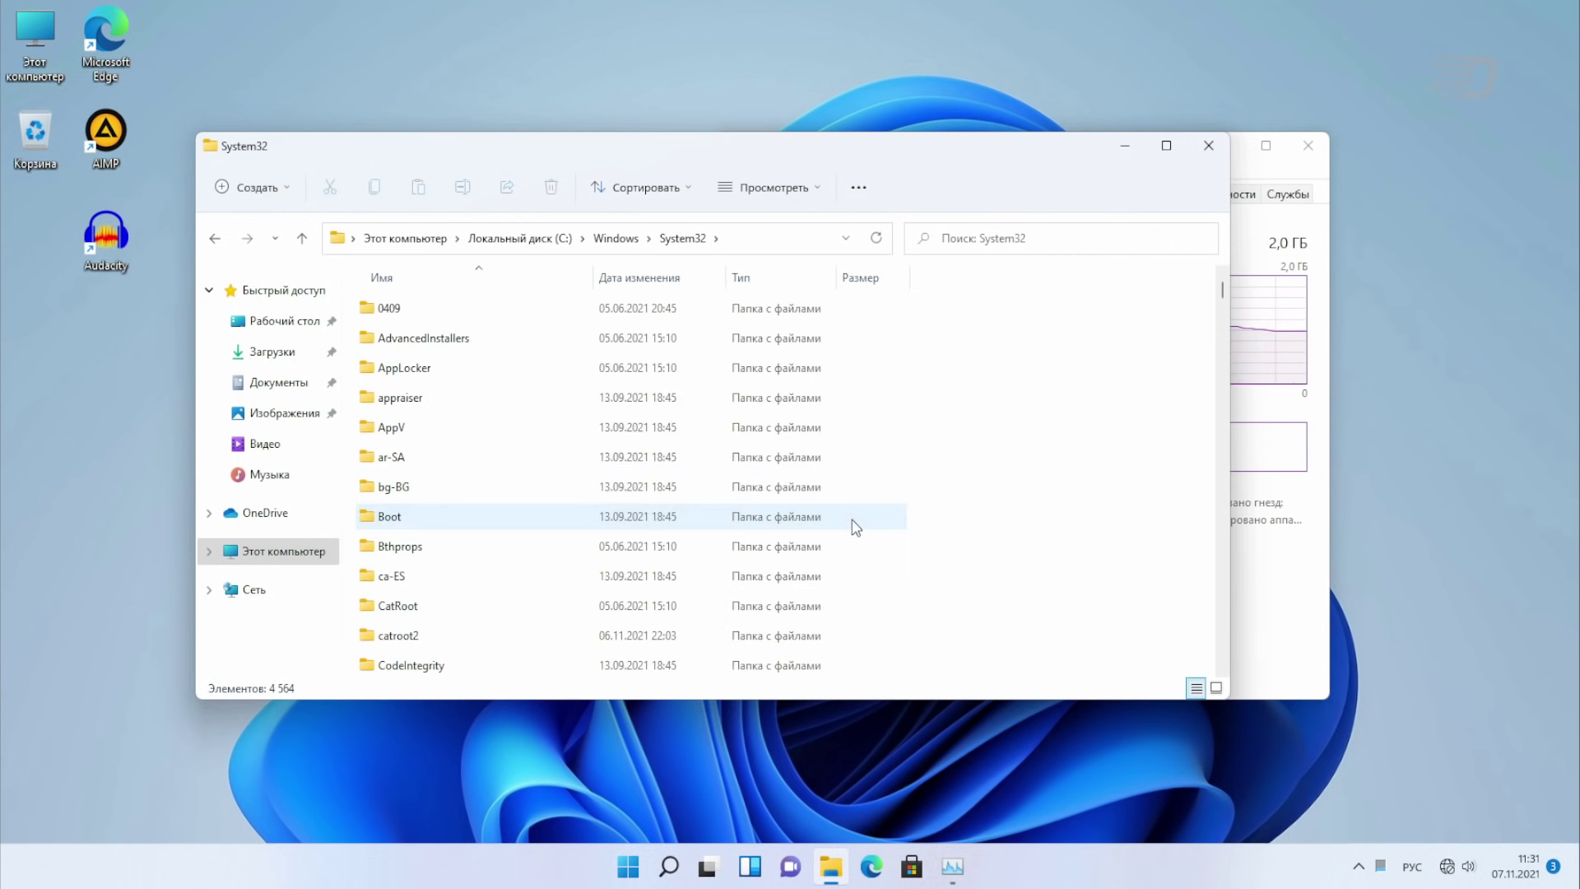
pyautogui.scroll(-20, 995, 447)
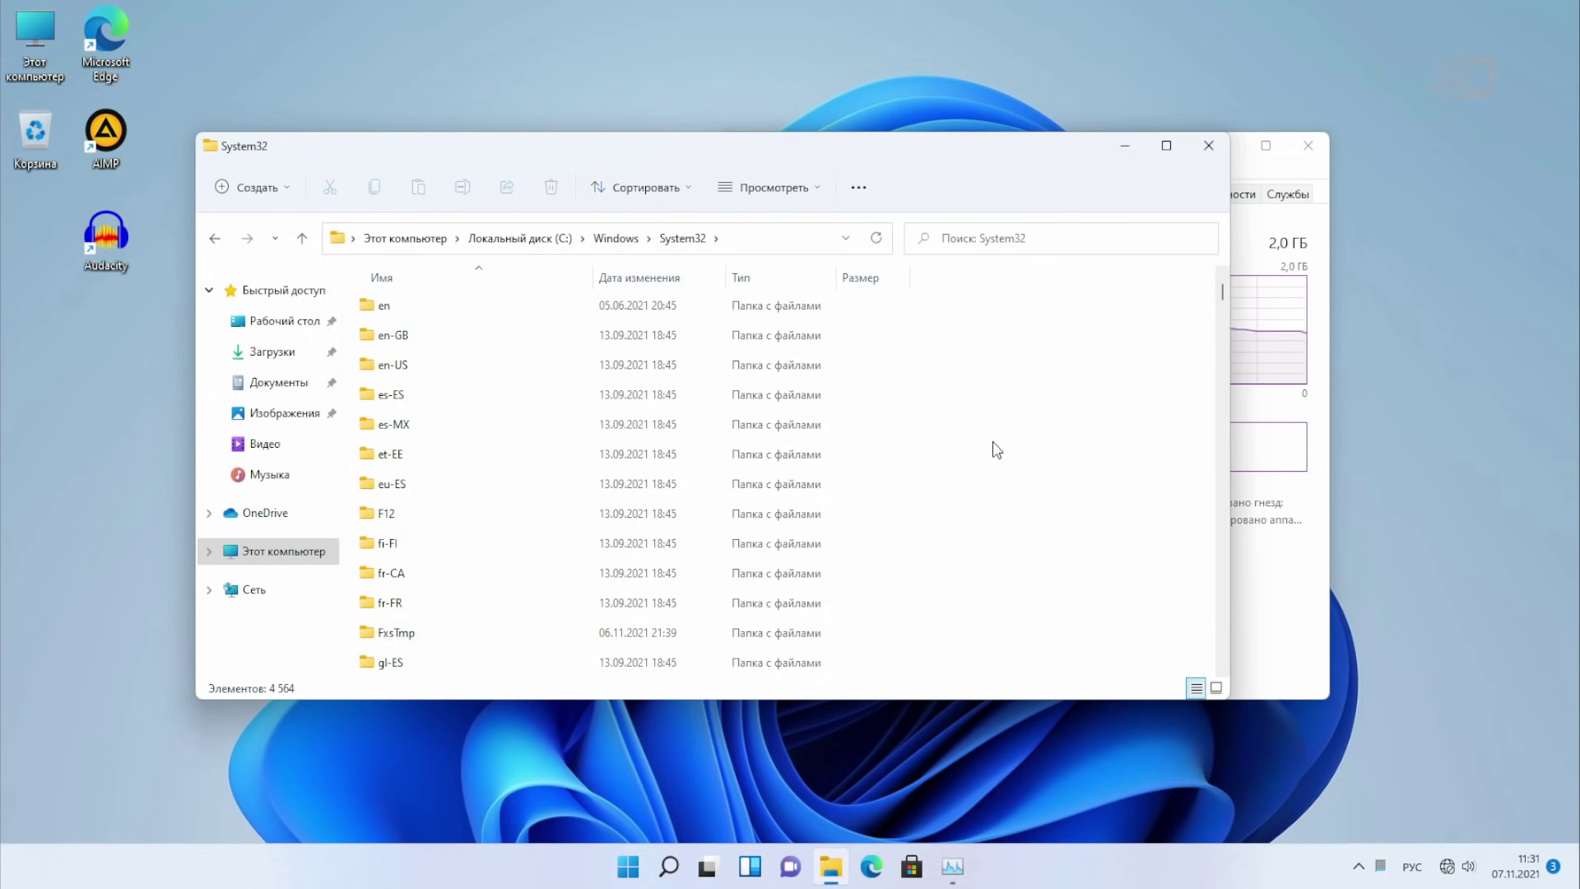
pyautogui.moveTo(1222, 294); pyautogui.dragTo(1216, 396)
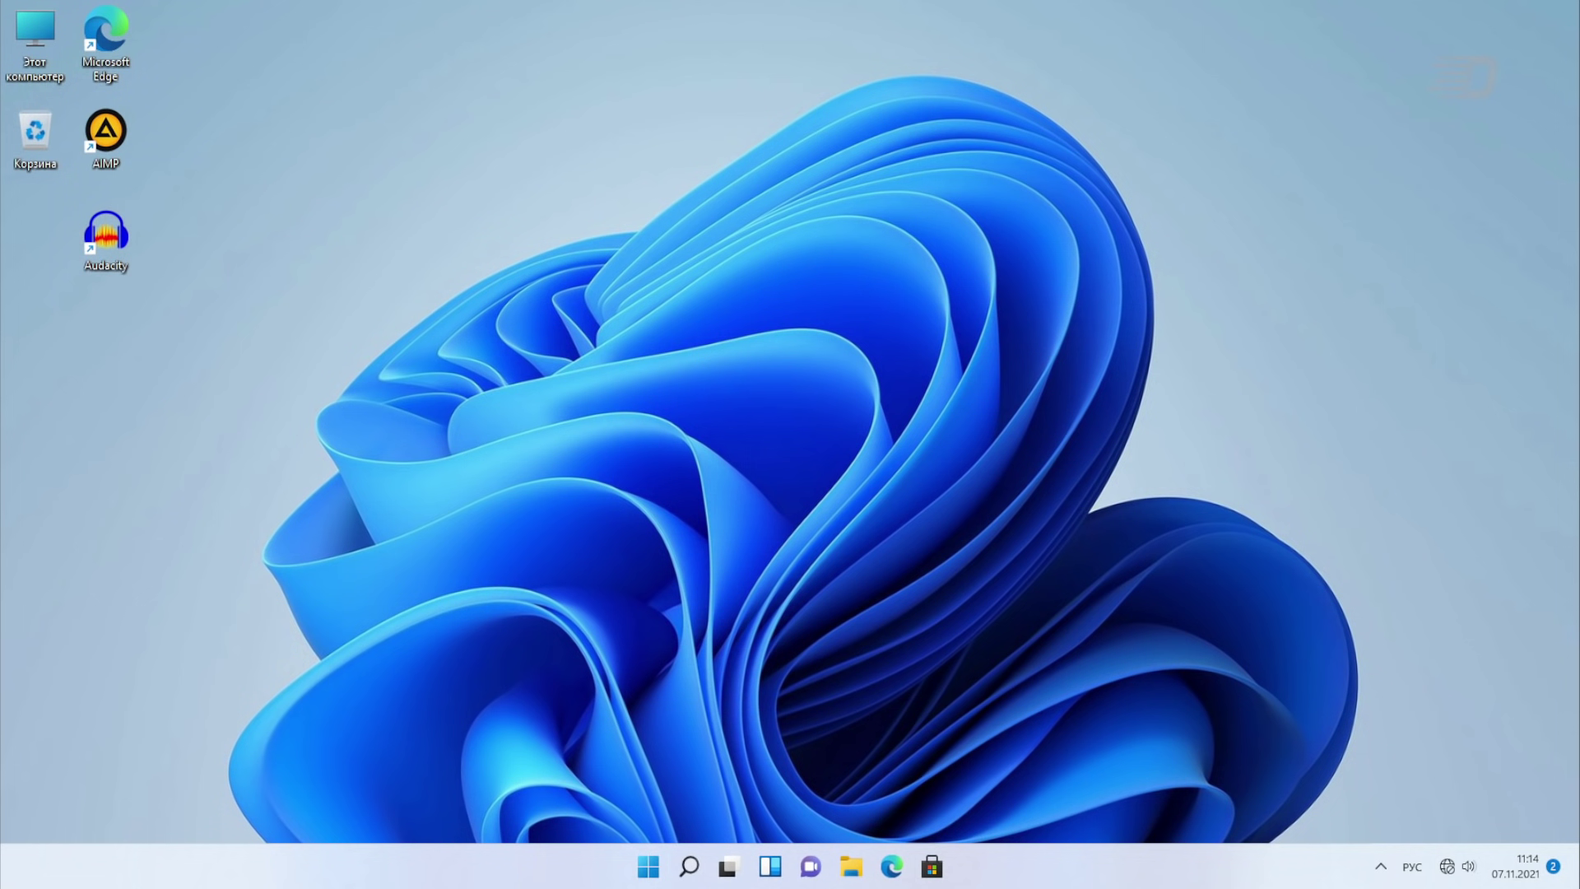
# Step: Open the Command Prompt by running cmd with the English input language
pyautogui.press('super+r')
pyautogui.write('сьв')
pyautogui.press('BackSpace')
pyautogui.press('BackSpace')
pyautogui.press('BackSpace')
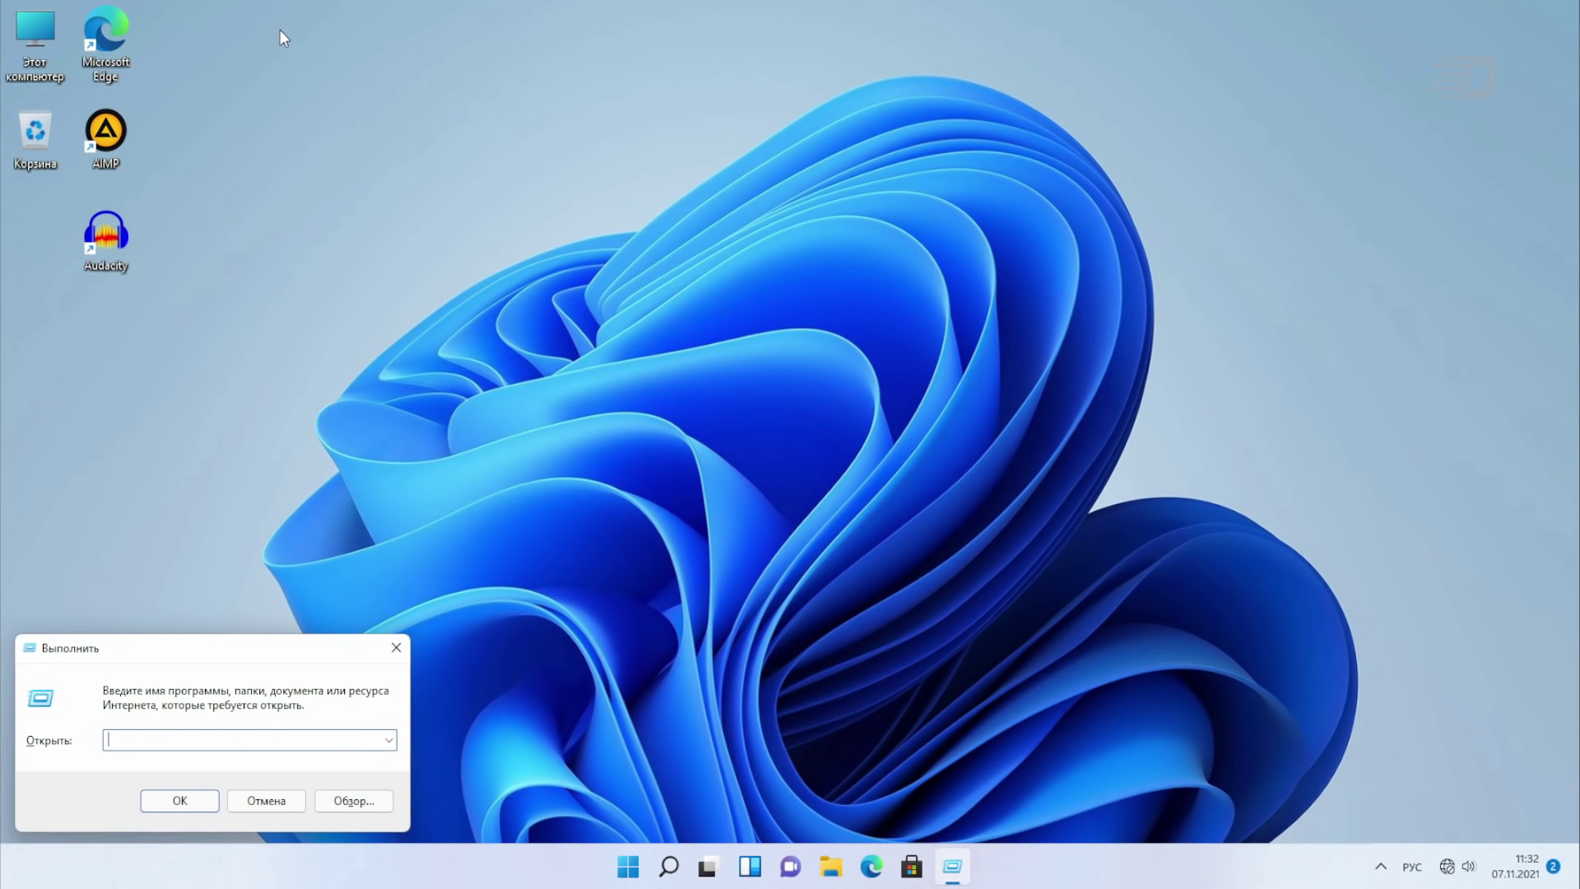
pyautogui.hotkey('alt', 'shift')
pyautogui.write('cmd')
pyautogui.press('Return')
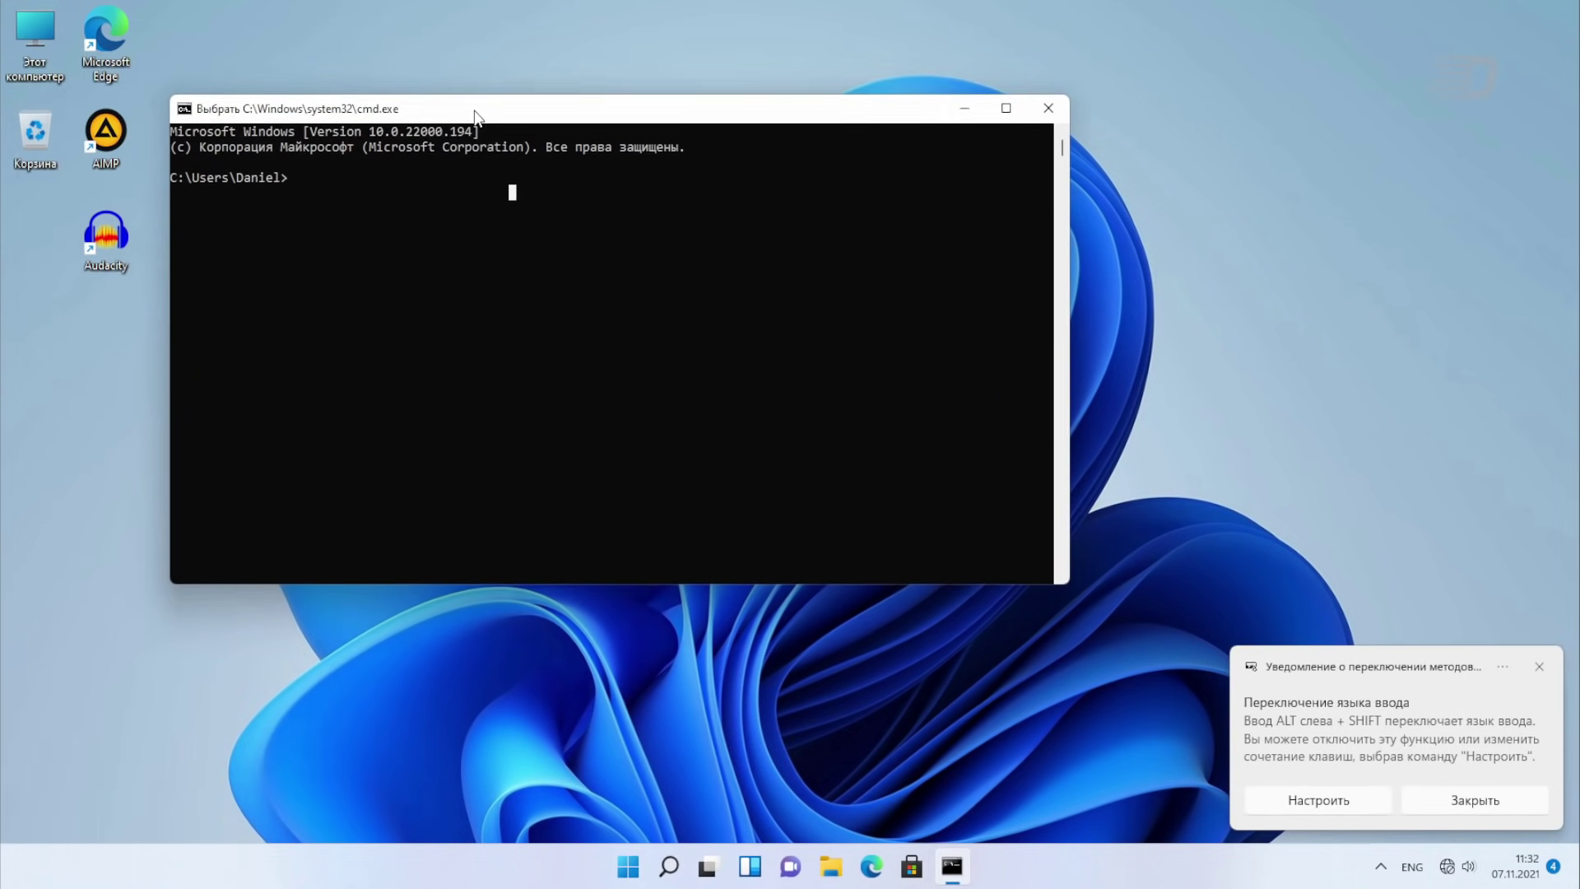
# Step: Change the command prompt's directory up to the C: root and then into windows and system32
pyautogui.click(471, 188)
pyautogui.write('cd..')
pyautogui.press('Return')
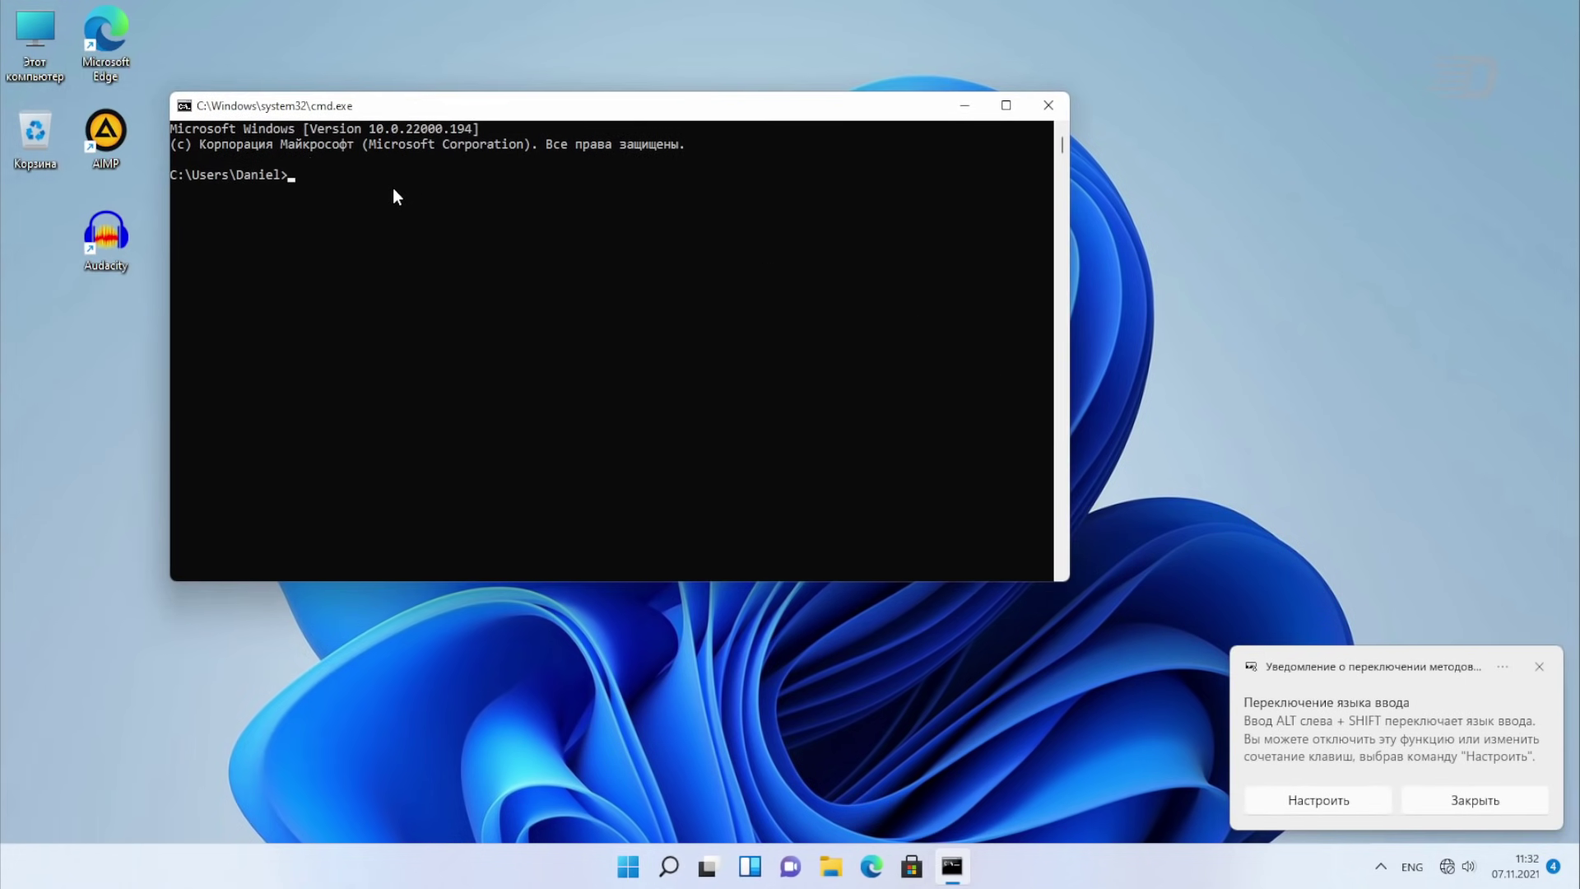
pyautogui.write('cd..')
pyautogui.press('Return')
pyautogui.write('cd windows')
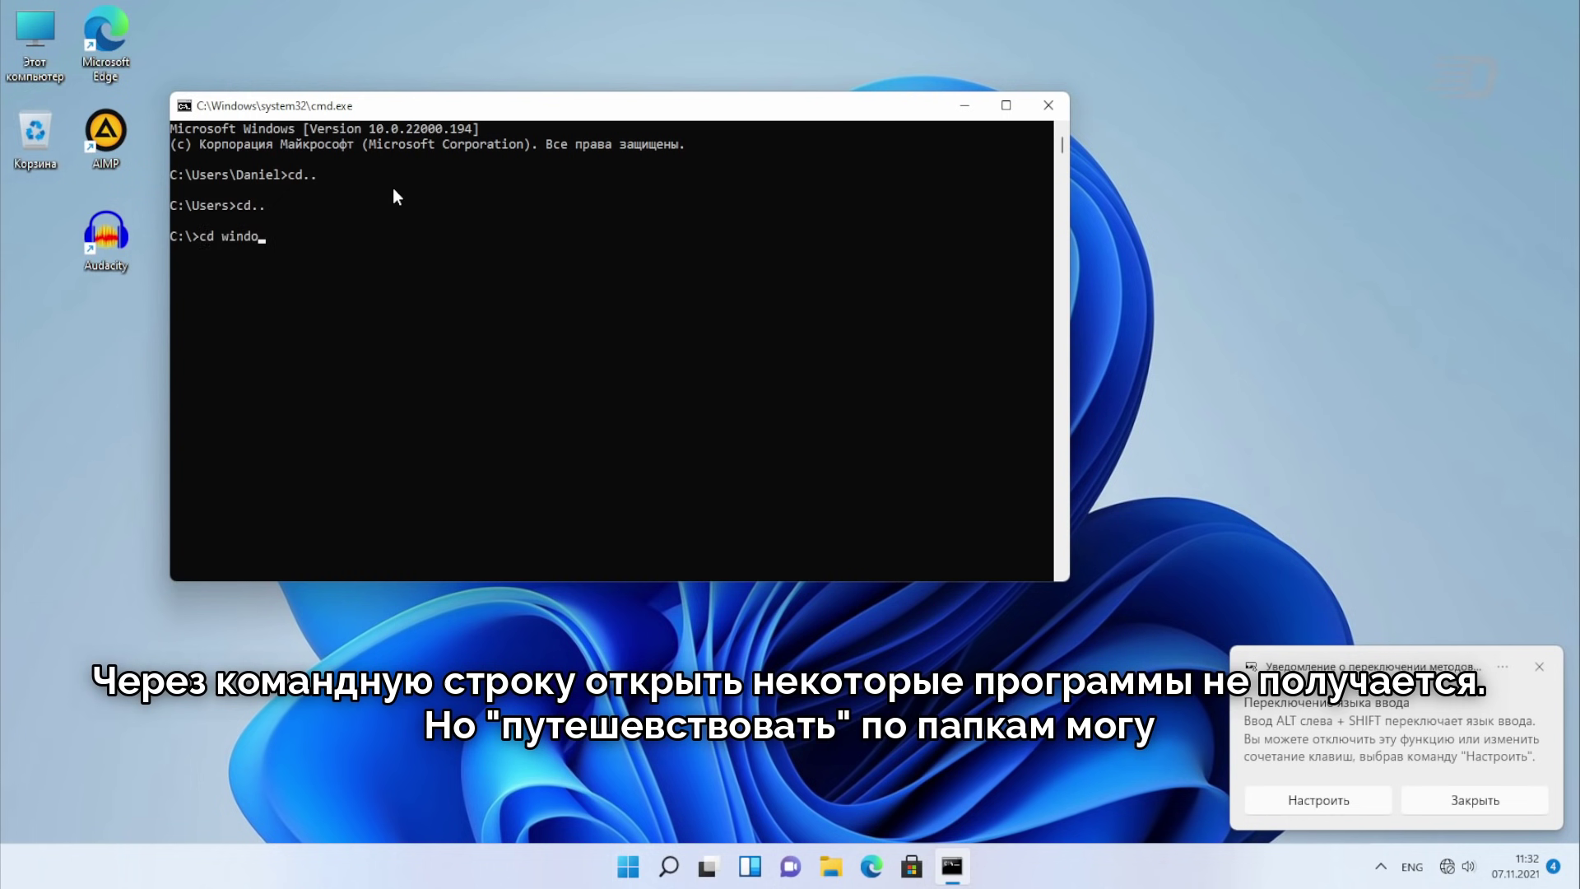
pyautogui.press('Return')
pyautogui.write('cd system32')
pyautogui.press('Return')
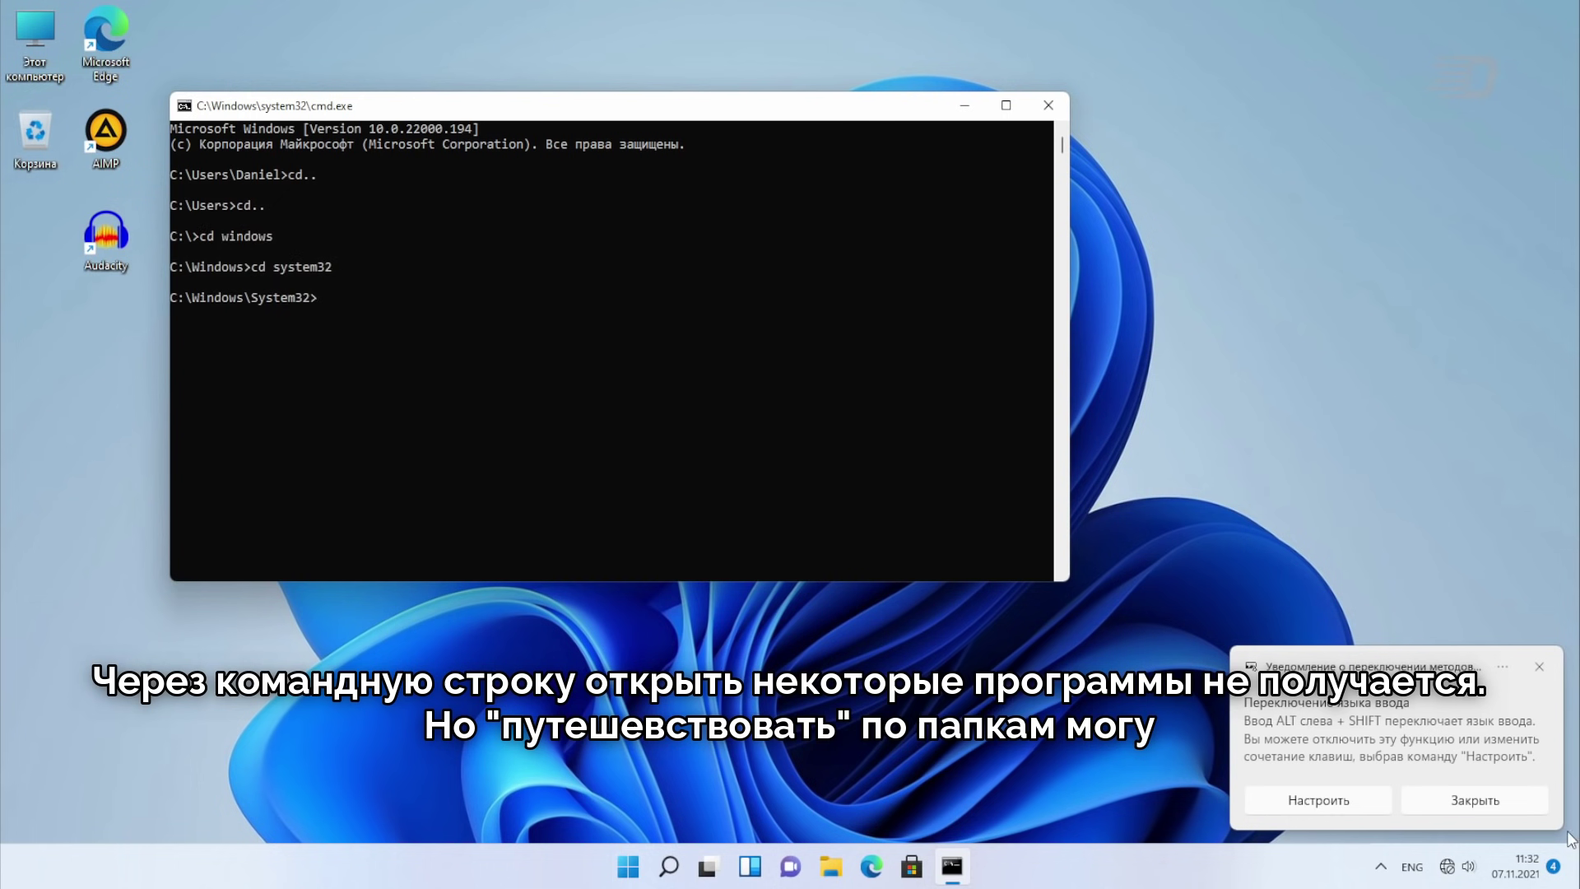
# Step: Try to launch Paint with mspaint and Notepad with notepad from the command prompt
pyautogui.click(1519, 866)
pyautogui.click(401, 290)
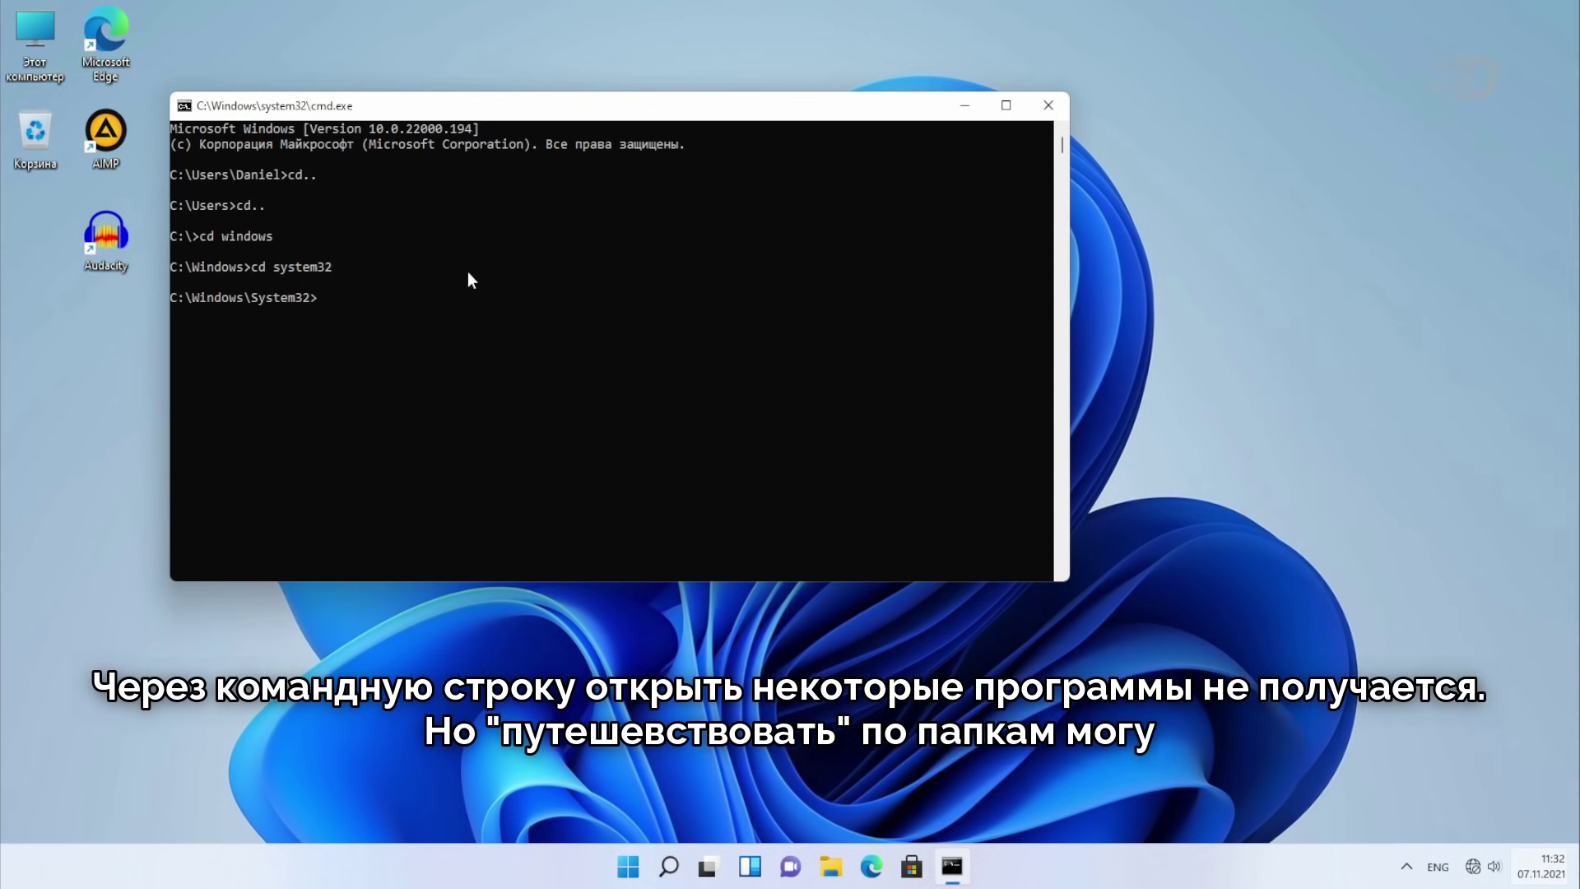
pyautogui.write('mspaimnt')
pyautogui.press('Return')
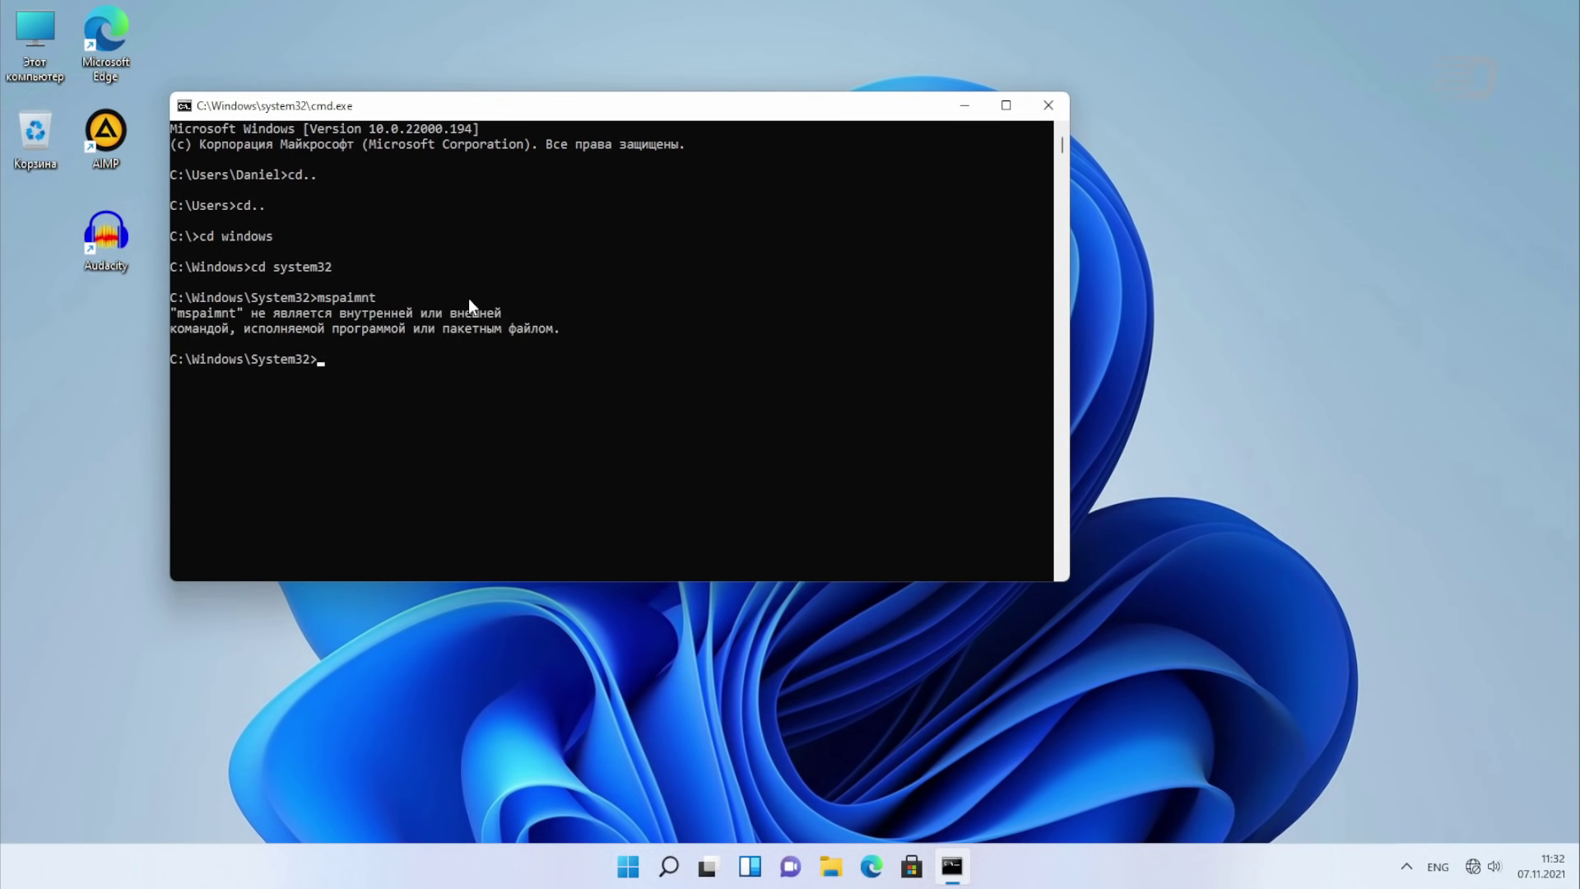
pyautogui.write('mspaint')
pyautogui.press('Return')
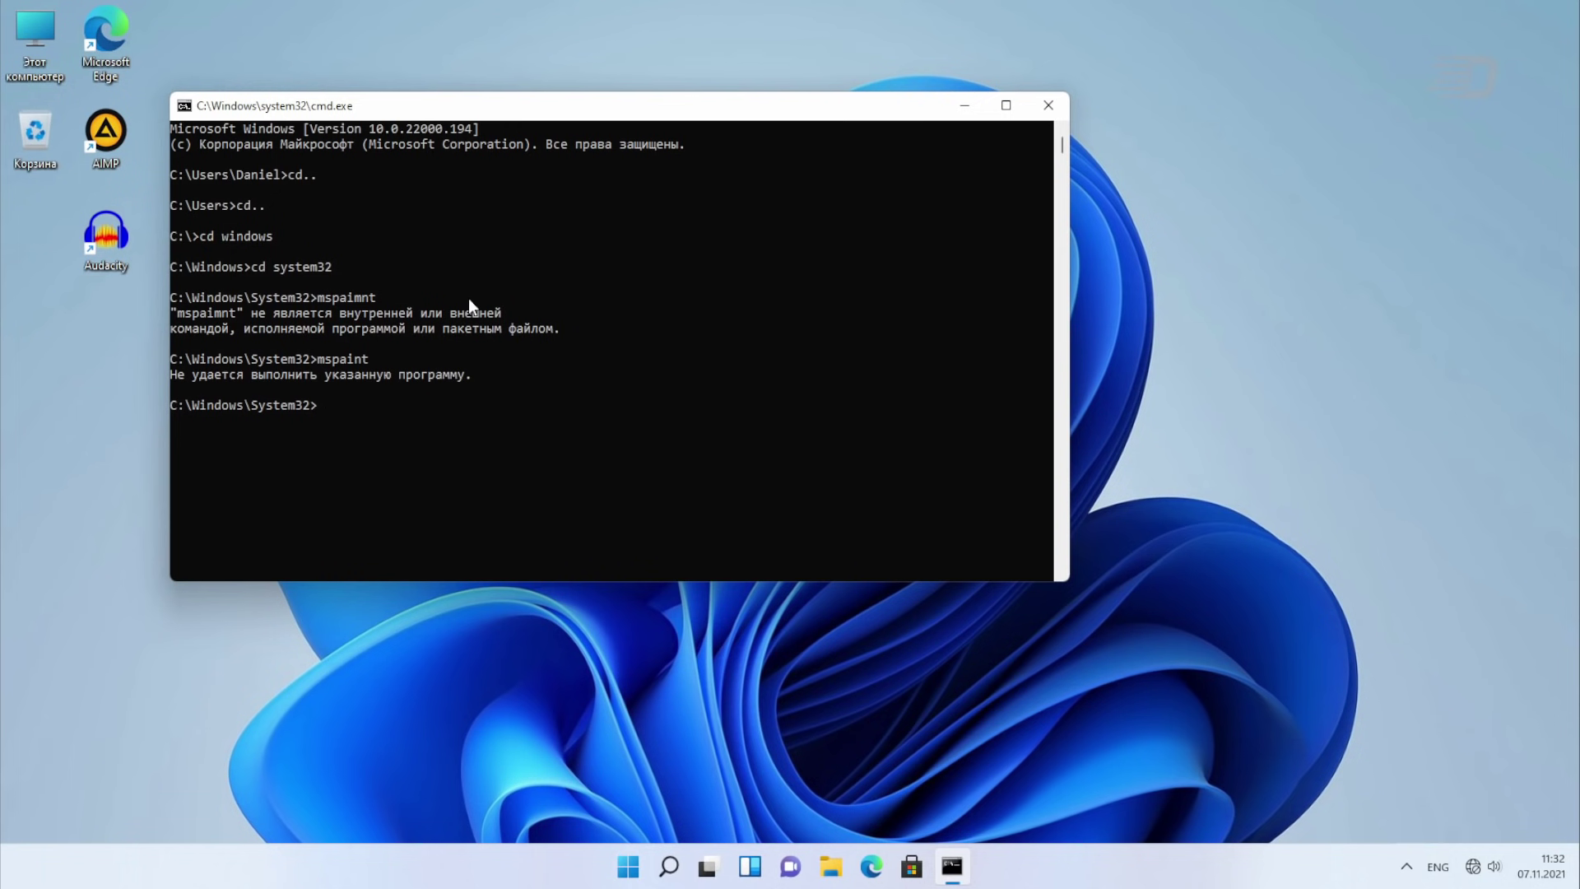
pyautogui.write('notepad')
pyautogui.press('Return')
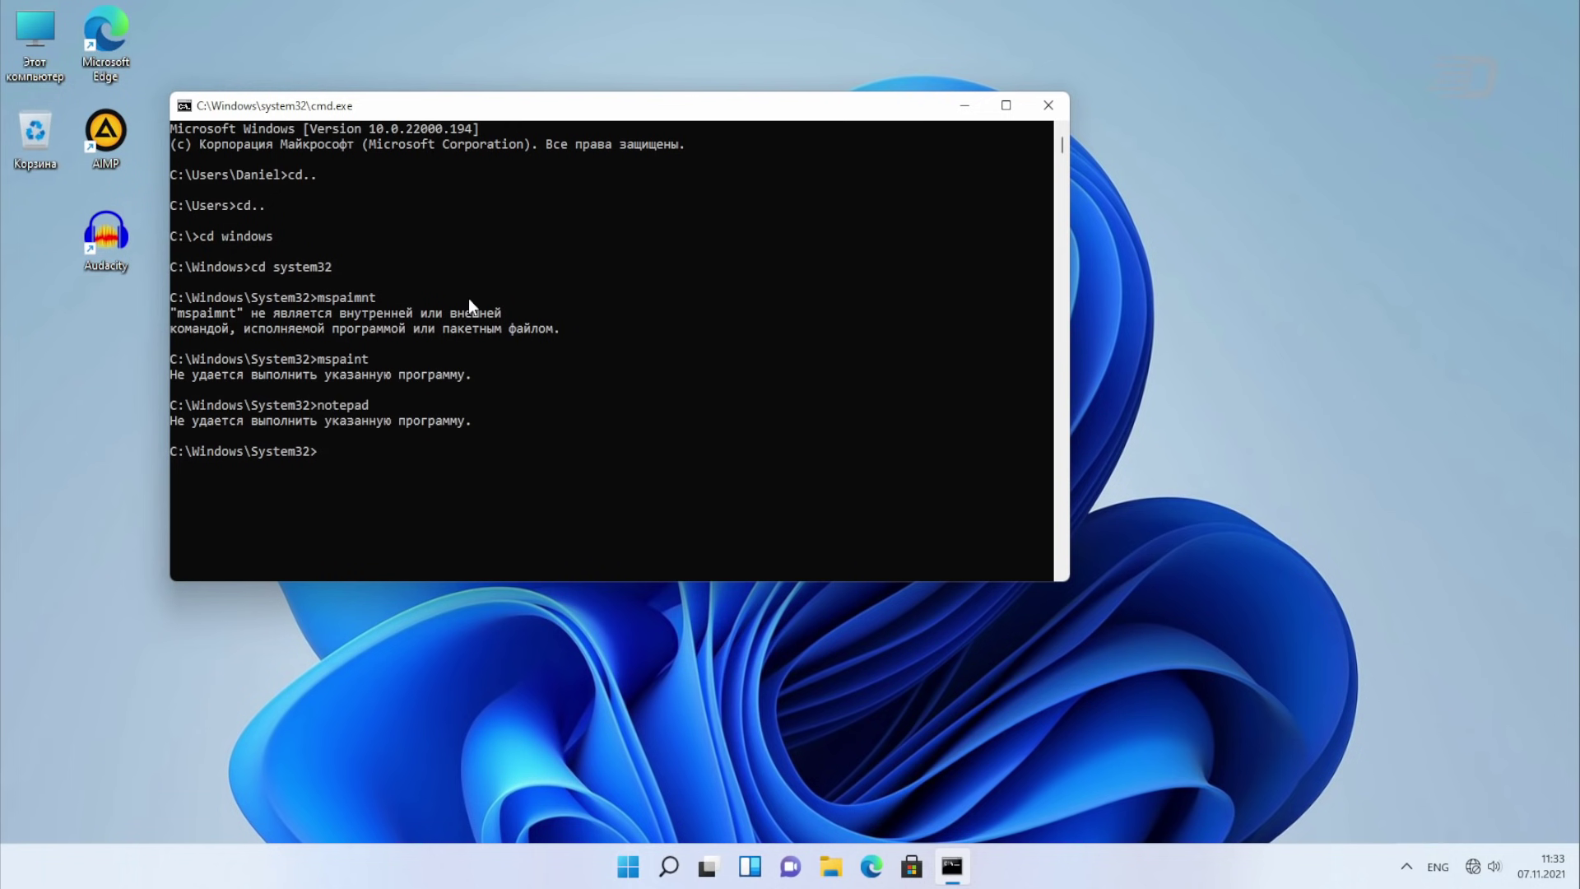
# Step: Launch Task Manager with the taskmgr command and move its window away from the command prompt text
pyautogui.write('taskmgr')
pyautogui.press('Return')
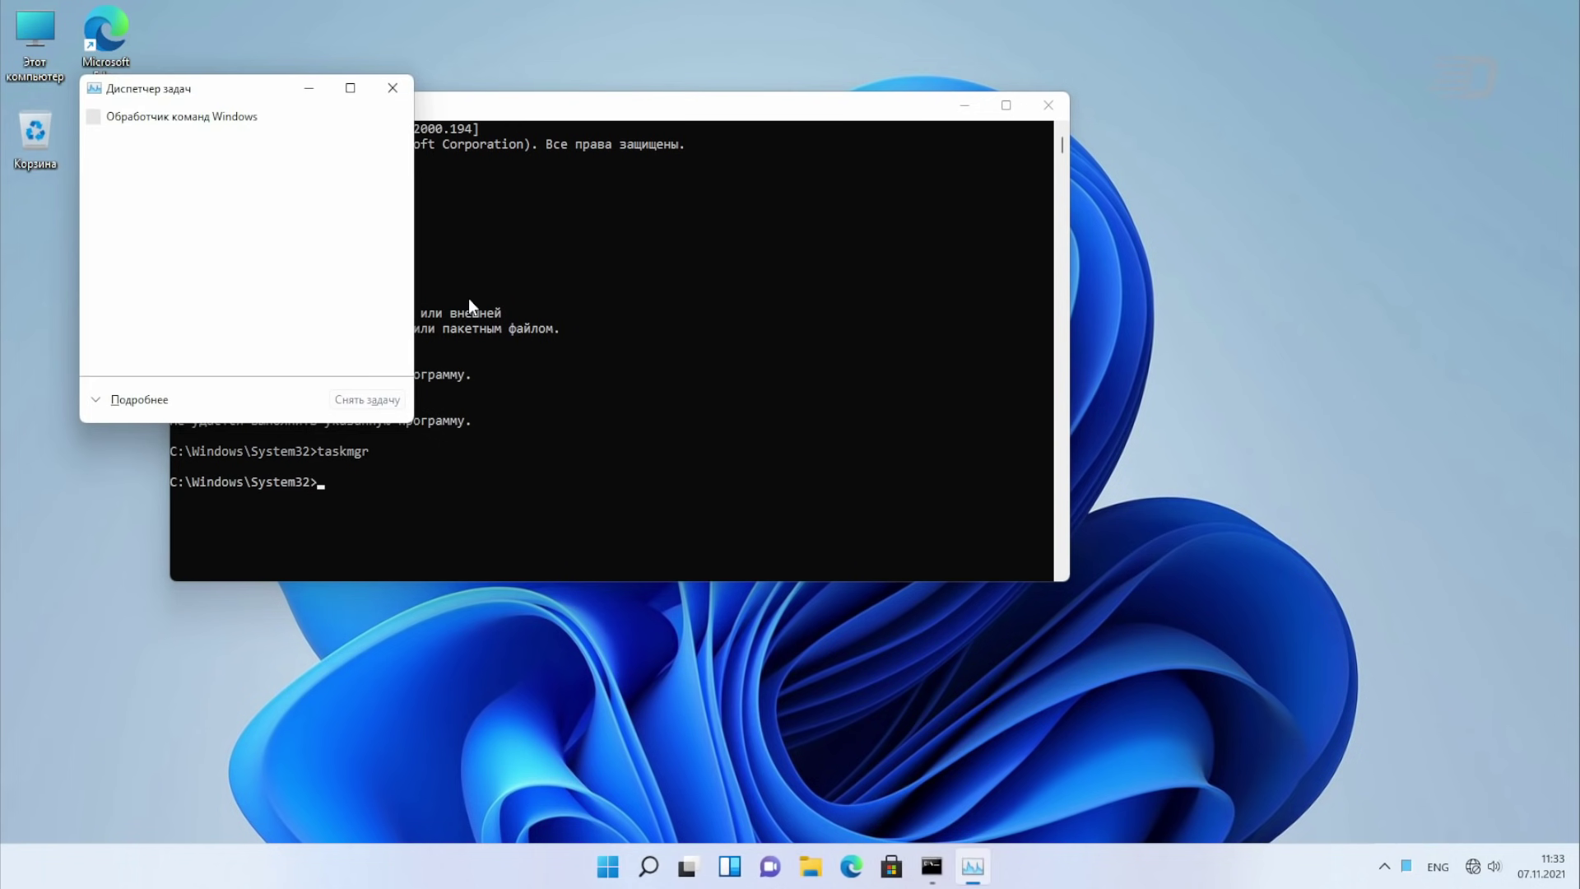
pyautogui.moveTo(206, 93); pyautogui.dragTo(969, 141)
# Step: Launch the Control Panel from the command prompt with the control command and show its items as large icons (Крупные значки)
pyautogui.click(464, 486)
pyautogui.write('co')
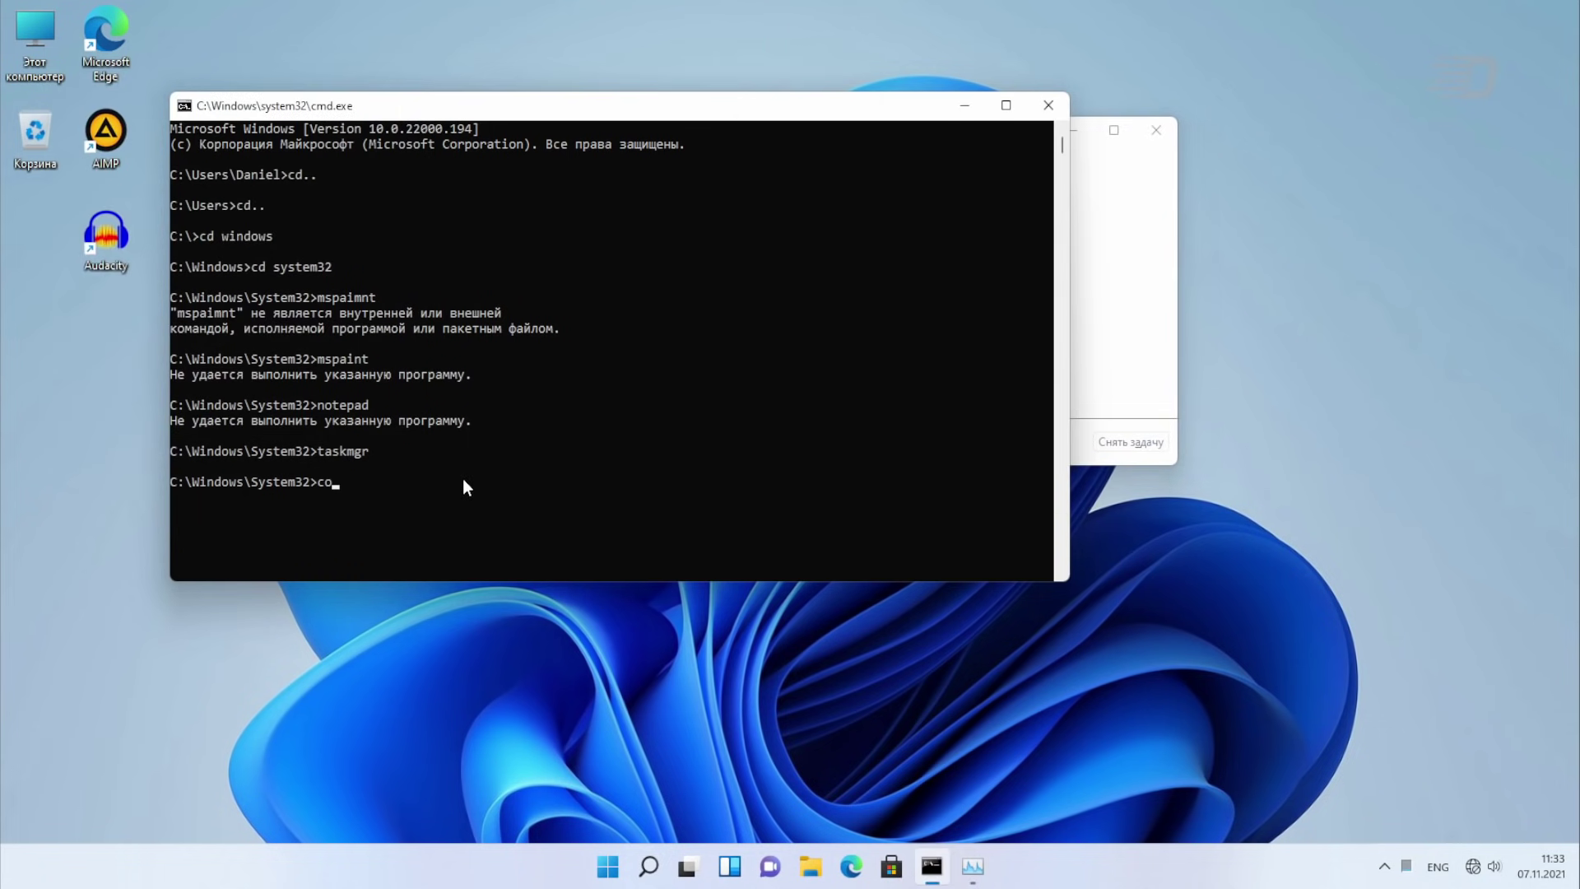
pyautogui.write('ntrol')
pyautogui.press('Return')
pyautogui.click(1074, 256)
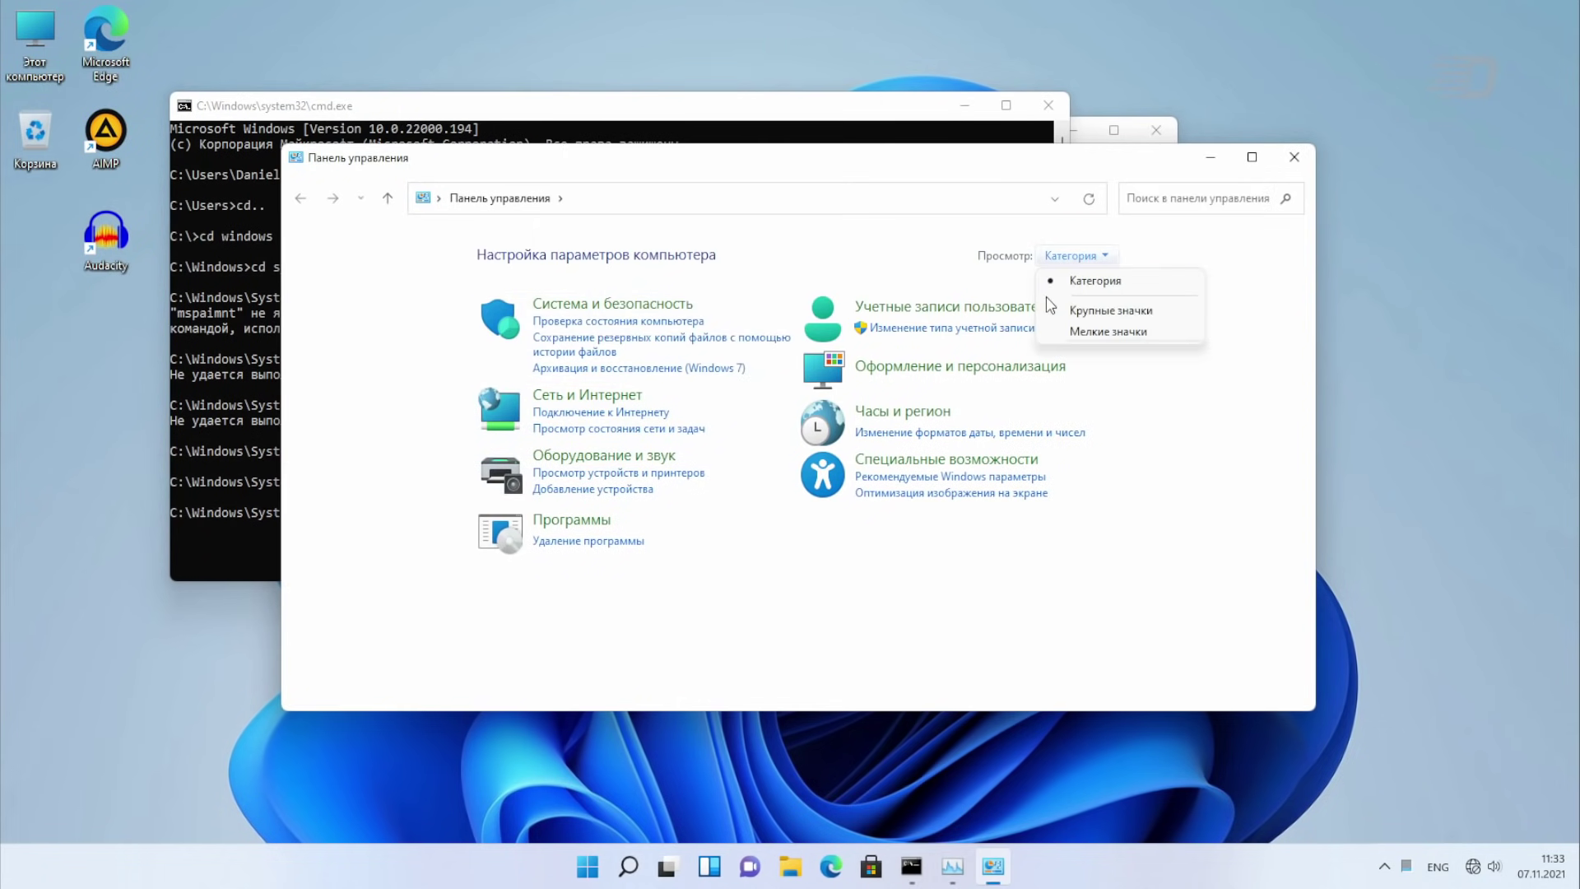
pyautogui.click(1058, 310)
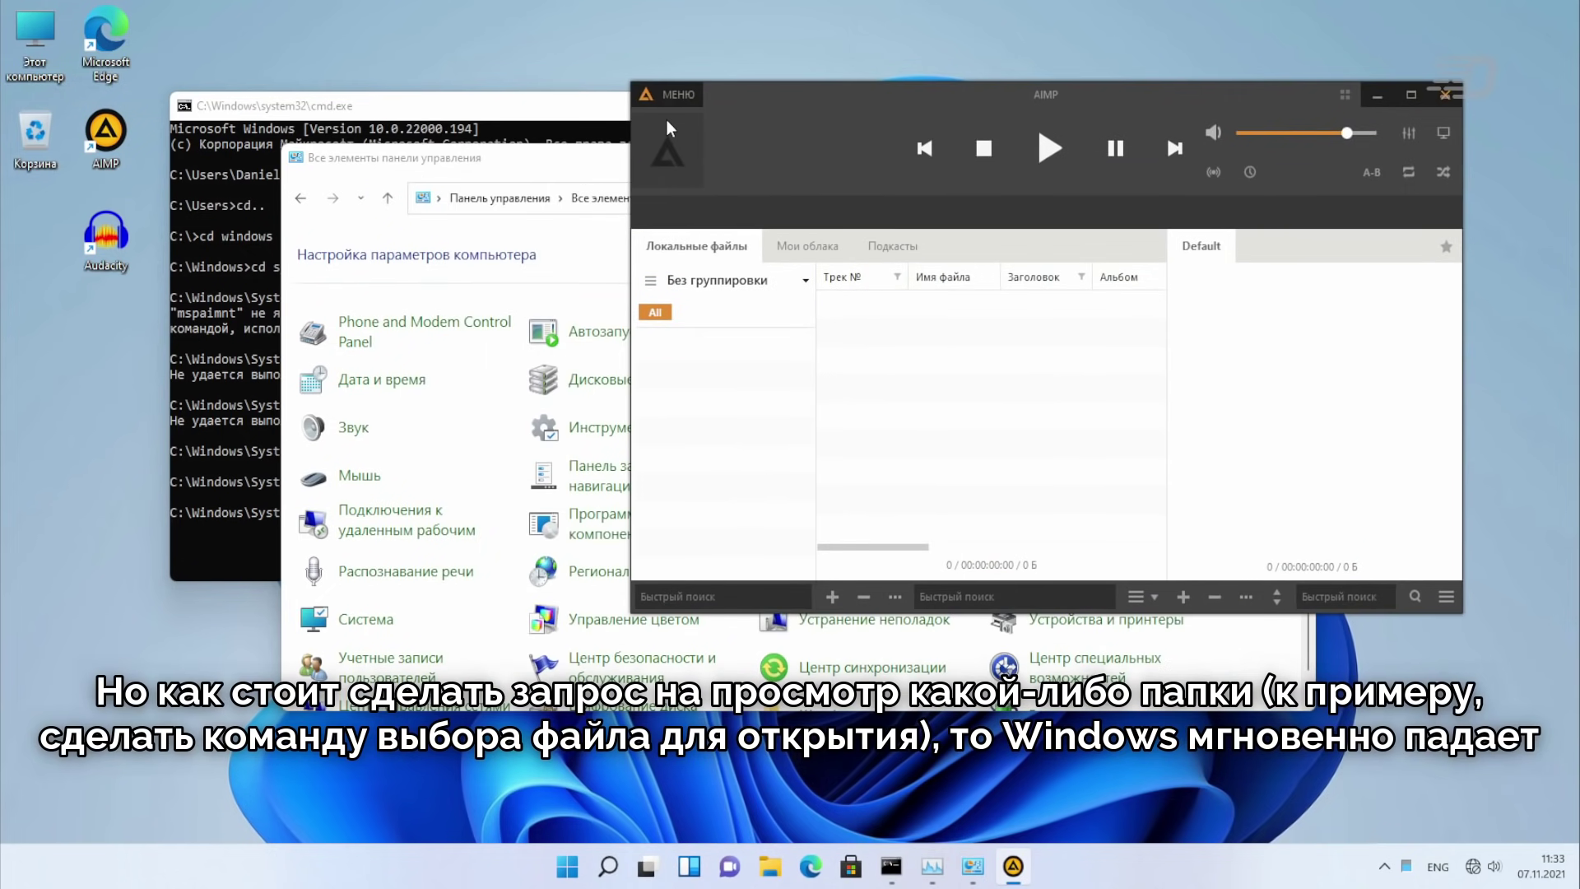
# Step: Try to bring up file selection in the AIMP player to open a file
pyautogui.click(669, 128)
pyautogui.click(716, 166)
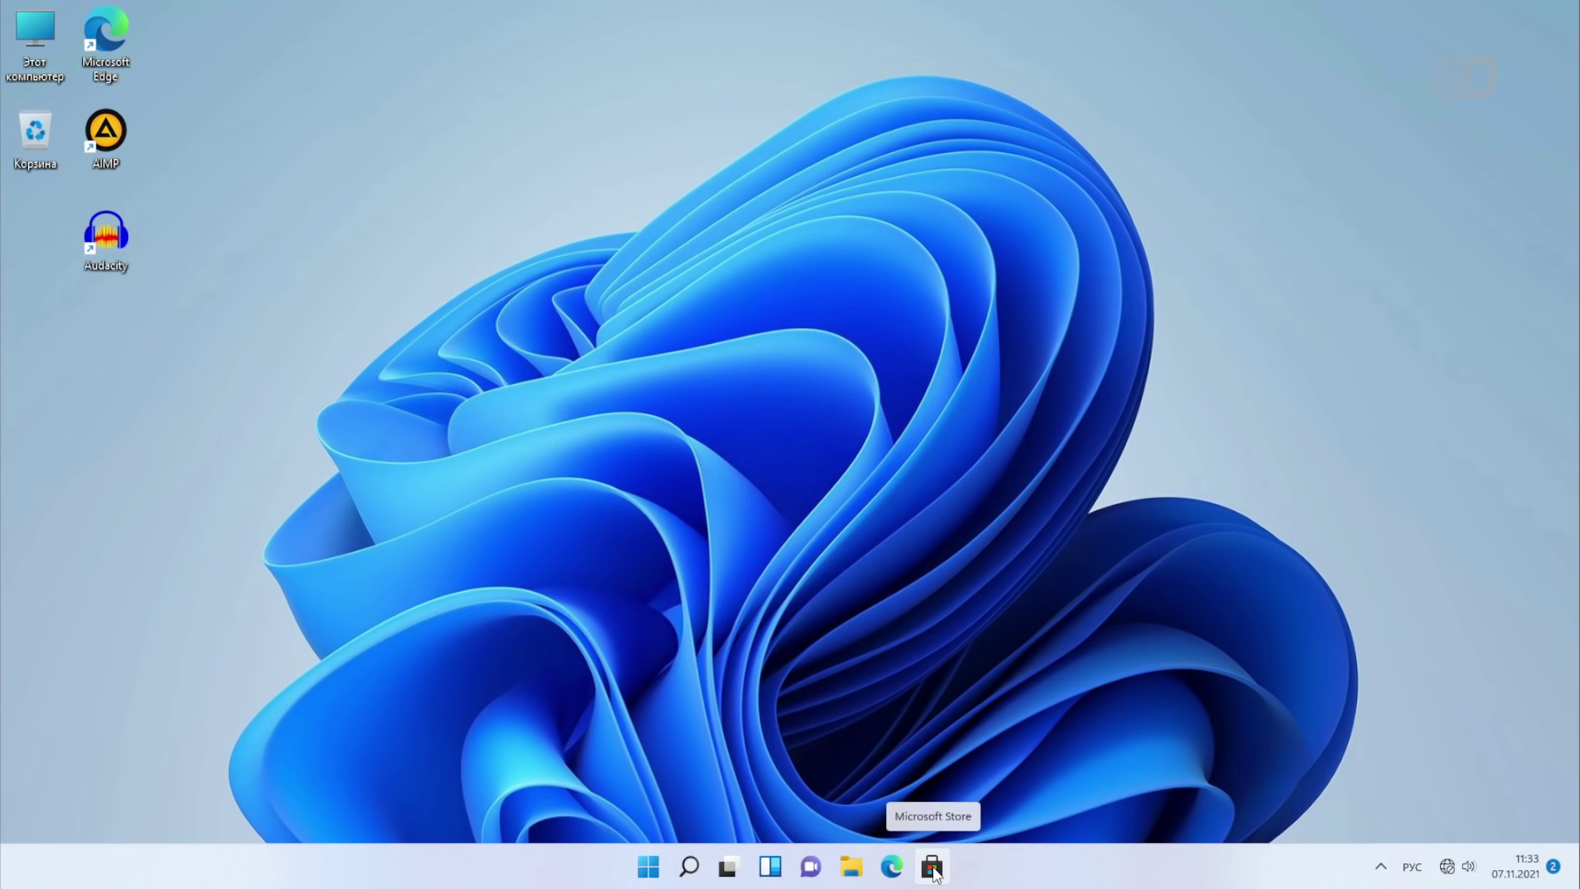
# Step: Try to launch Microsoft Store, and bring up the user account options from Start
pyautogui.click(930, 868)
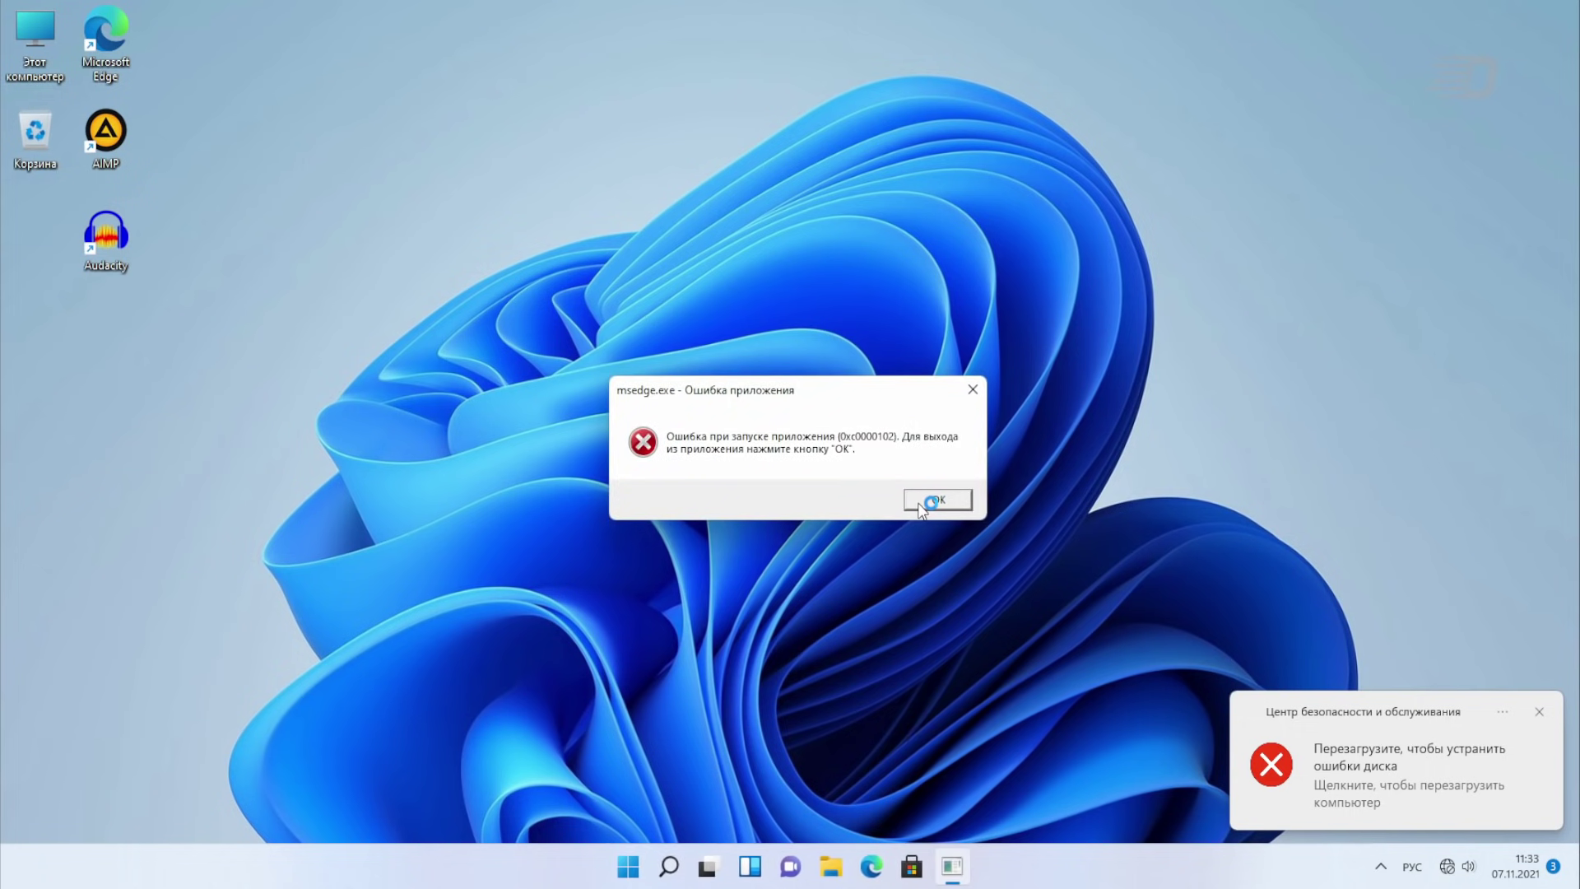
pyautogui.click(628, 866)
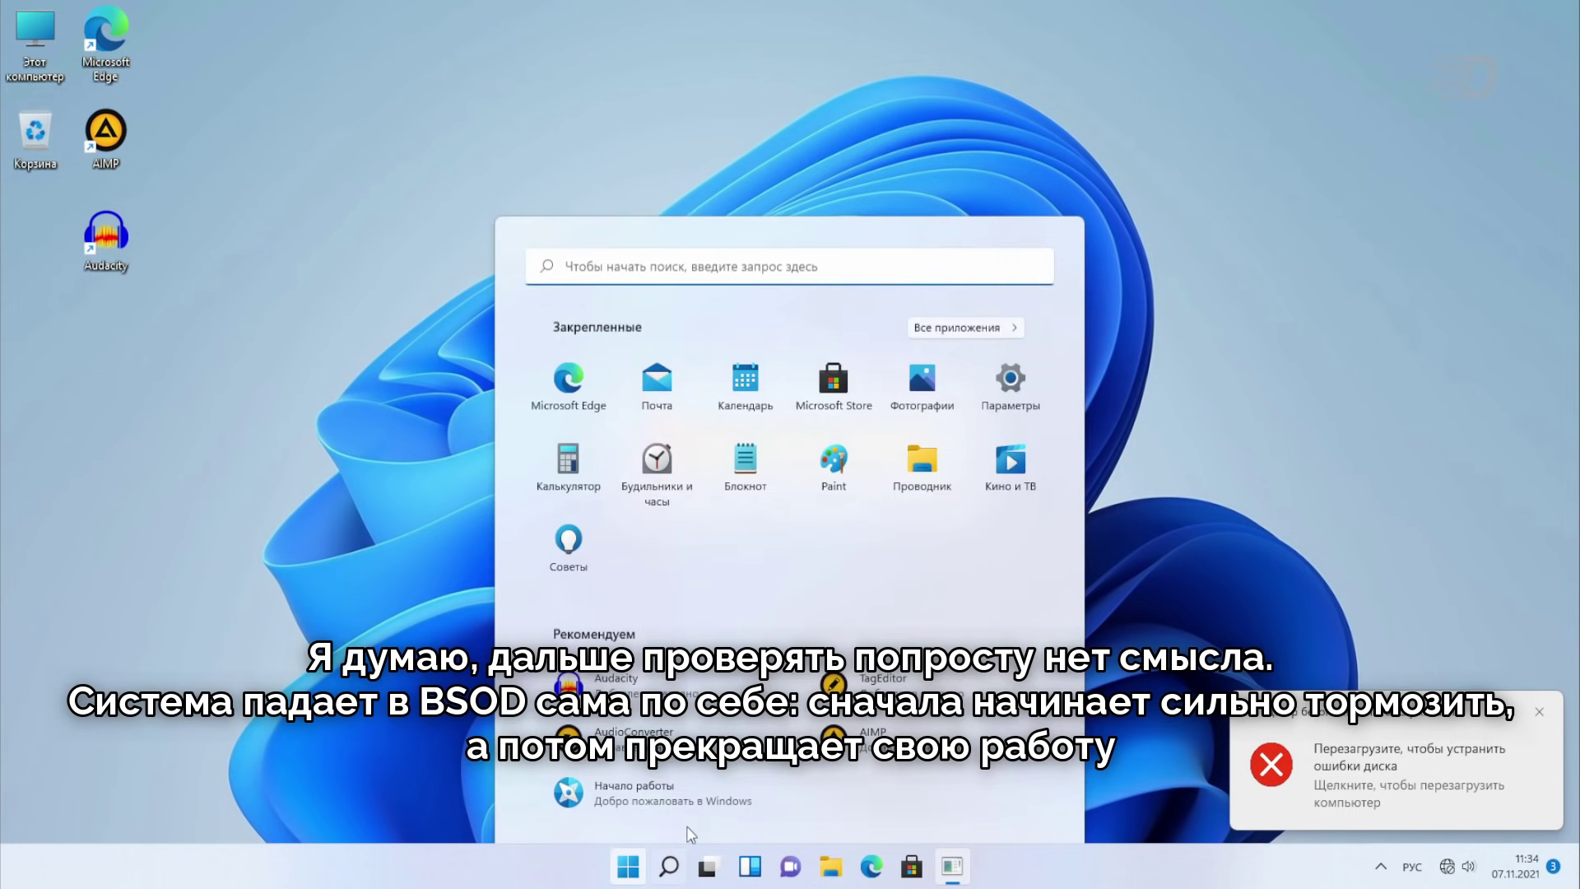
pyautogui.click(578, 802)
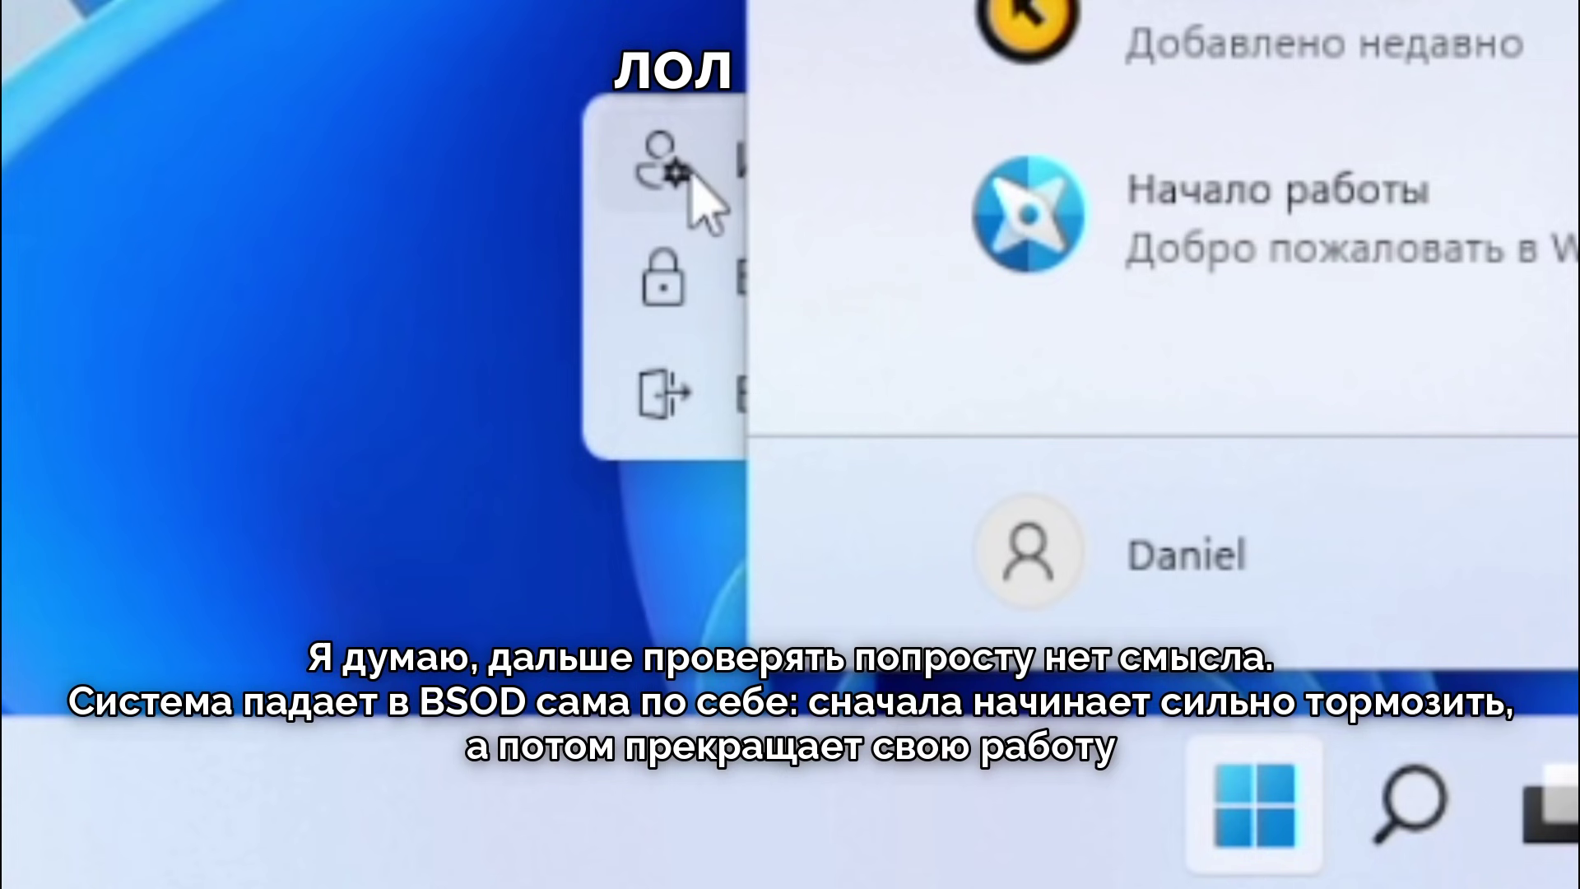